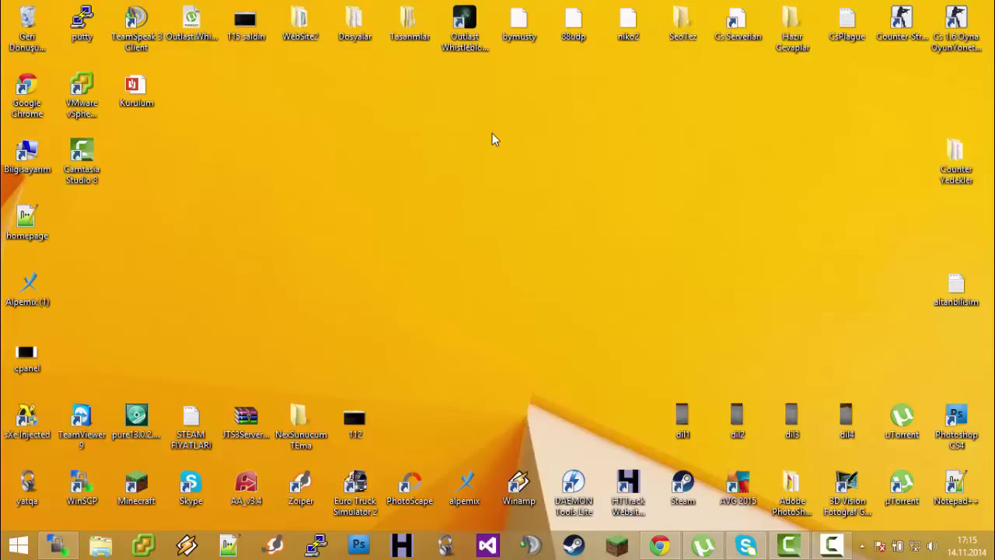
Bring WinSCP's public_html session forward, widen it and shift it left, then refresh the desktop
{"action": "left_click", "coordinate": [56, 545]}
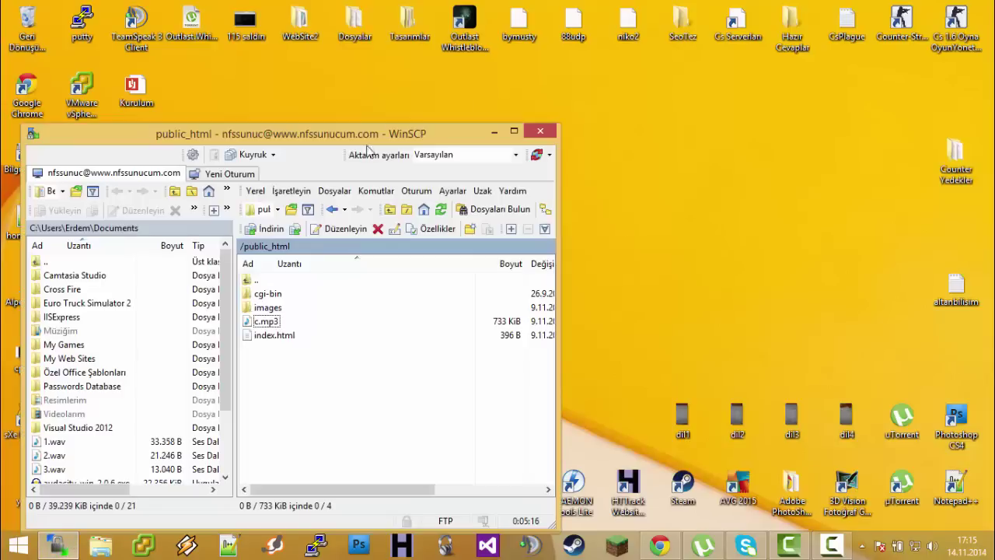
{"action": "left_click_drag", "start_coordinate": [370, 149], "coordinate": [390, 139]}
{"action": "left_click_drag", "start_coordinate": [321, 66], "coordinate": [451, 60]}
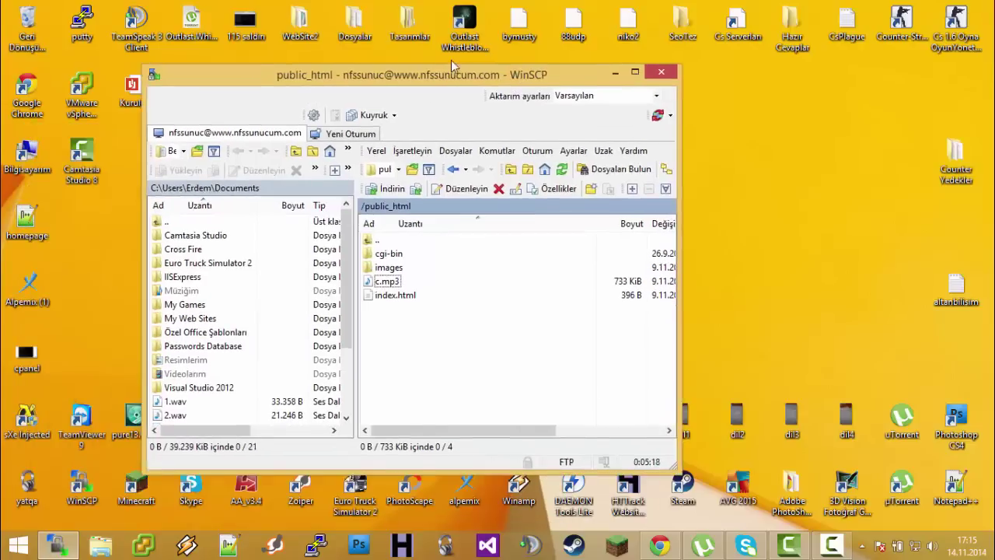
{"action": "left_click_drag", "start_coordinate": [688, 213], "coordinate": [778, 212]}
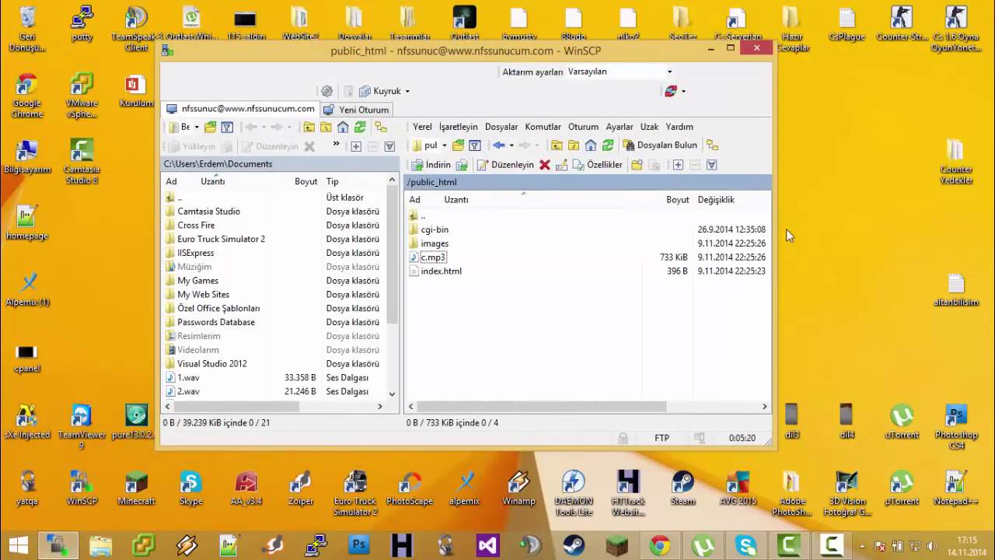
{"action": "left_click", "coordinate": [455, 244]}
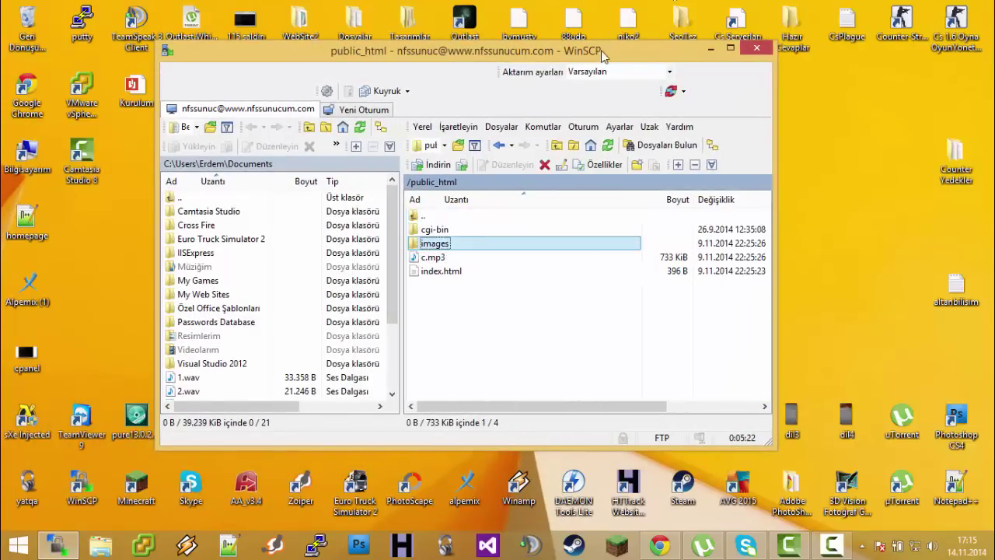
{"action": "left_click_drag", "start_coordinate": [603, 56], "coordinate": [459, 78]}
{"action": "left_click", "coordinate": [704, 167]}
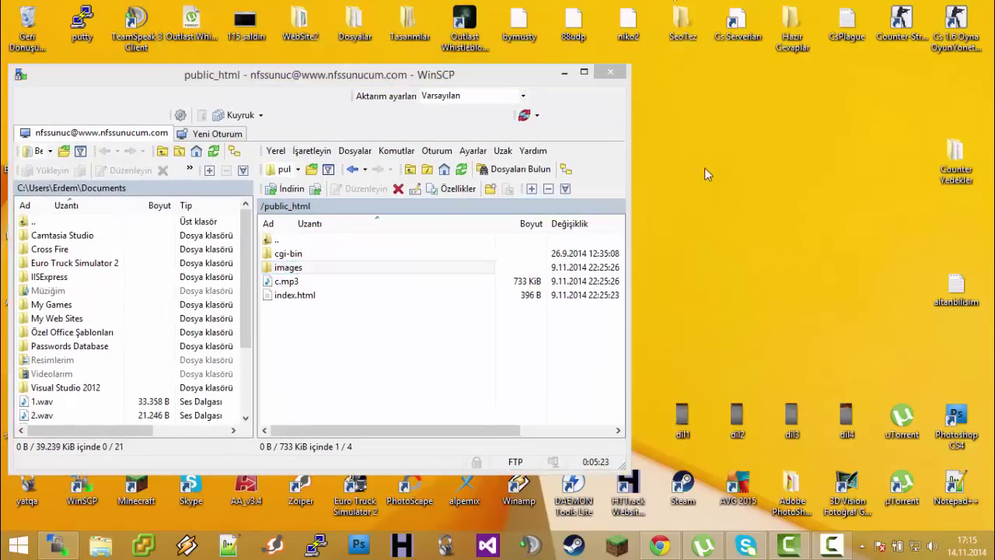
{"action": "left_click", "coordinate": [719, 216]}
Browse TOSHIBA (G:) > MASAÜSTÜNDEKİLER > WHMCS 5.3.5 and place that window beside WinSCP
{"action": "key", "text": "super+e"}
{"action": "scroll", "coordinate": [226, 357], "scroll_direction": "down", "scroll_amount": 4}
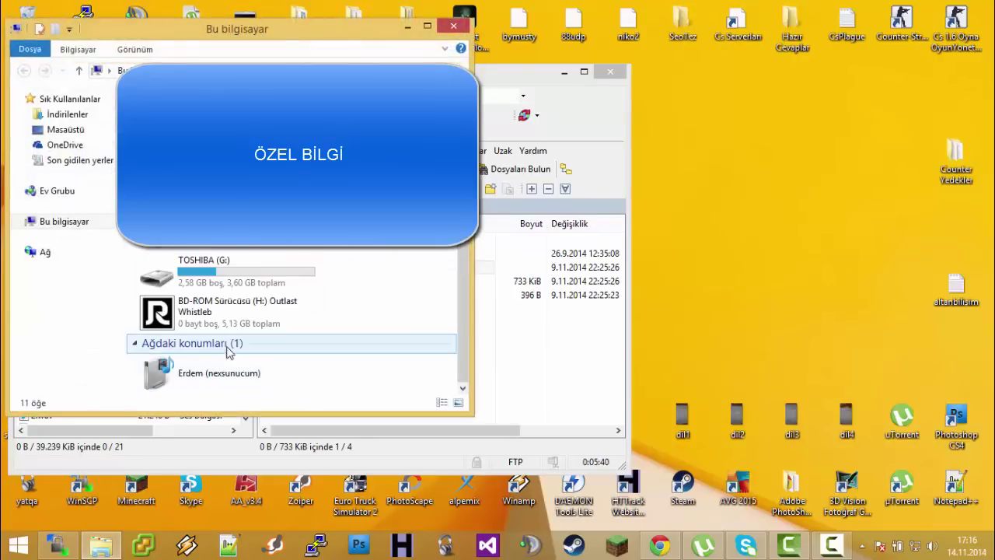
{"action": "double_click", "coordinate": [237, 264]}
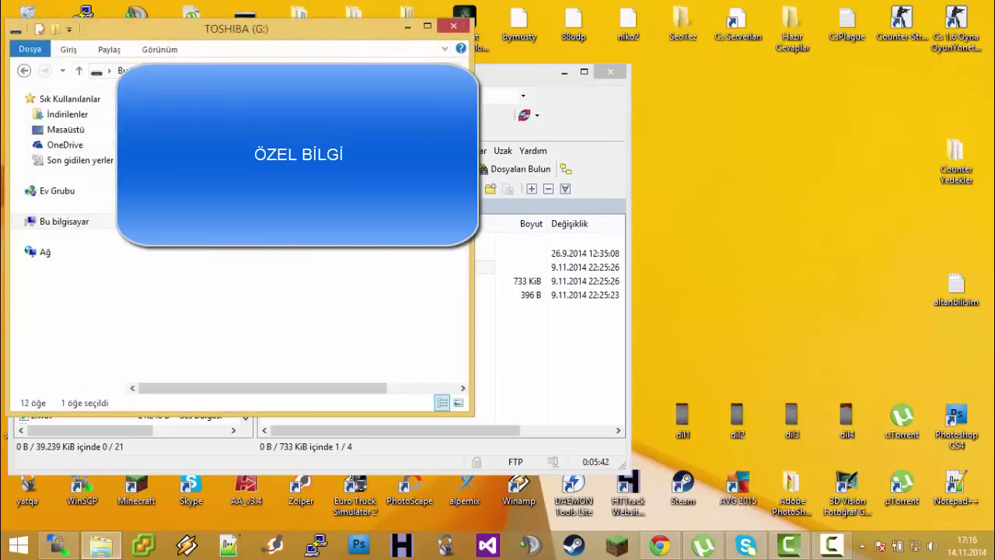
{"action": "double_click", "coordinate": [202, 256]}
{"action": "left_click", "coordinate": [211, 247]}
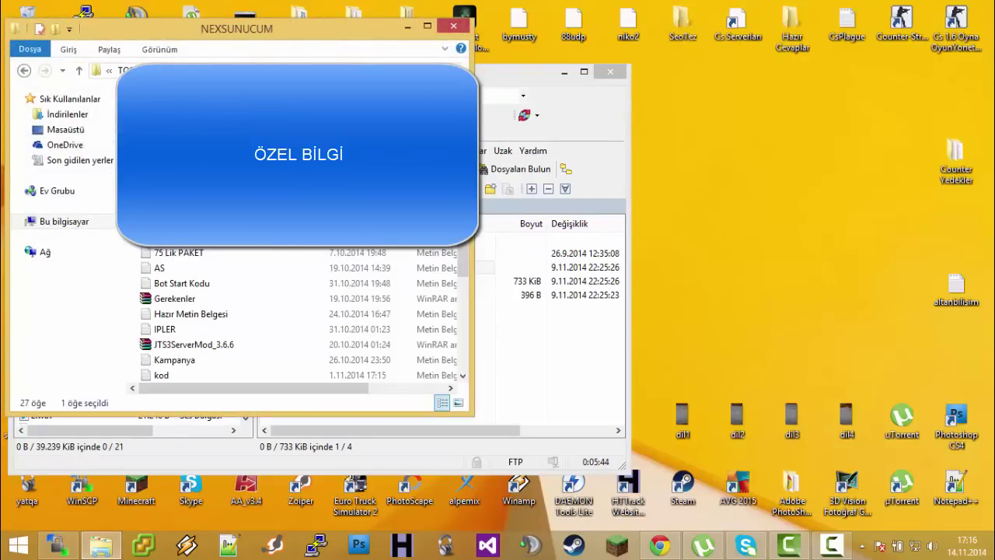
{"action": "key", "text": "BackSpace"}
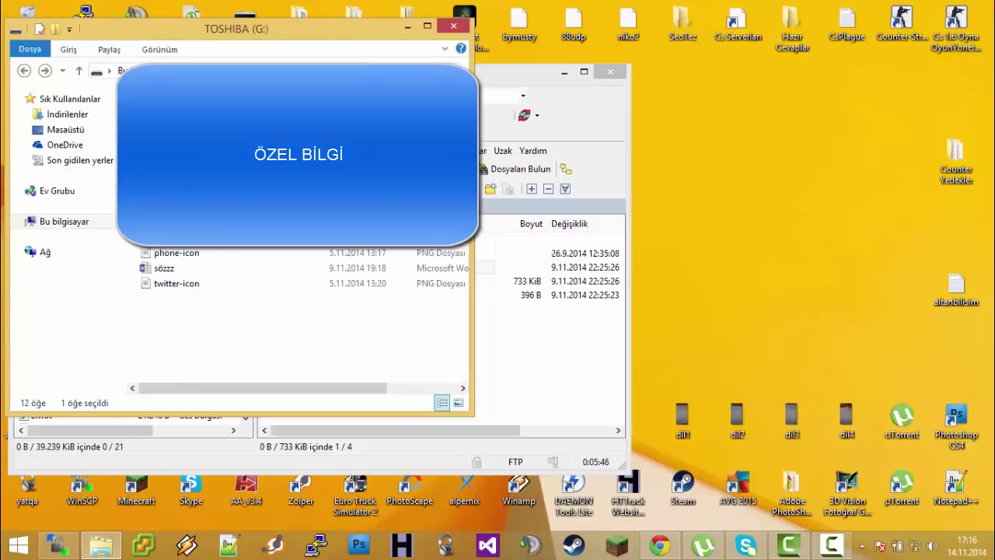
{"action": "key", "text": "Return"}
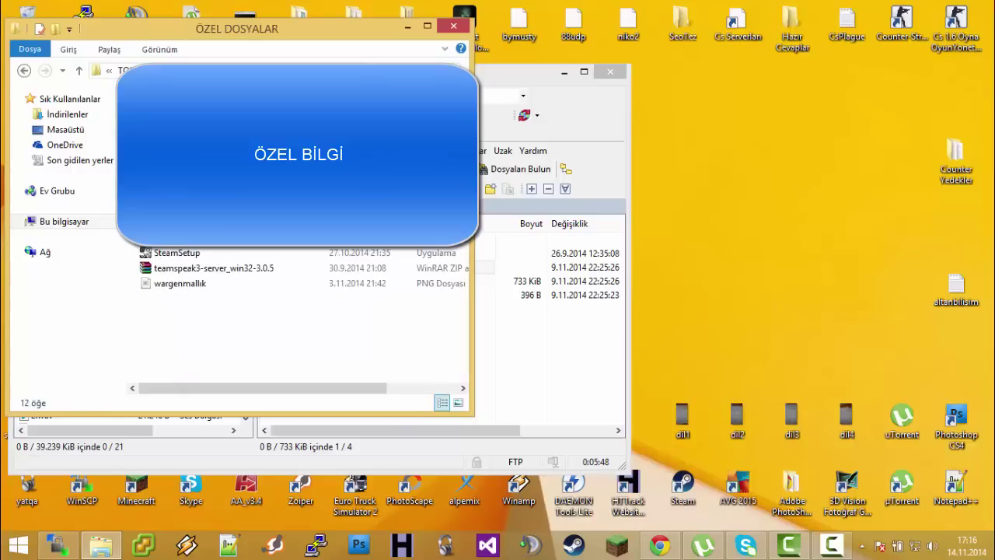
{"action": "key", "text": "Down"}
{"action": "key", "text": "Return"}
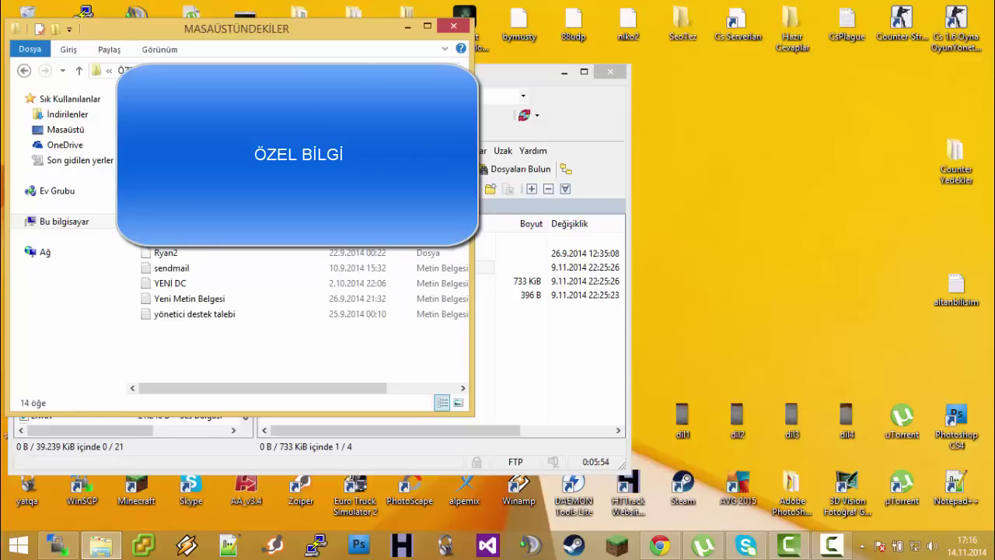
{"action": "double_click", "coordinate": [209, 162]}
{"action": "left_click", "coordinate": [195, 115]}
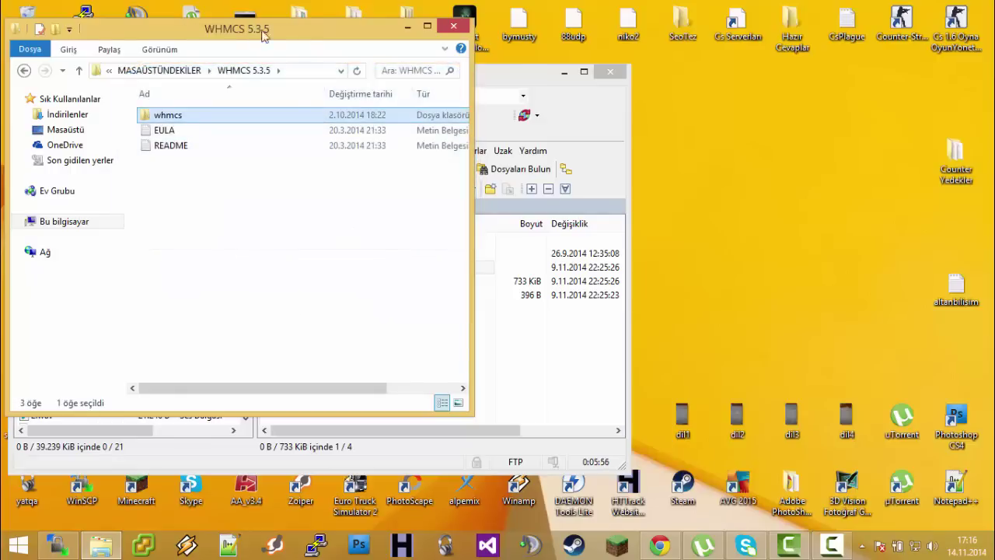
{"action": "left_click_drag", "start_coordinate": [250, 34], "coordinate": [755, 94]}
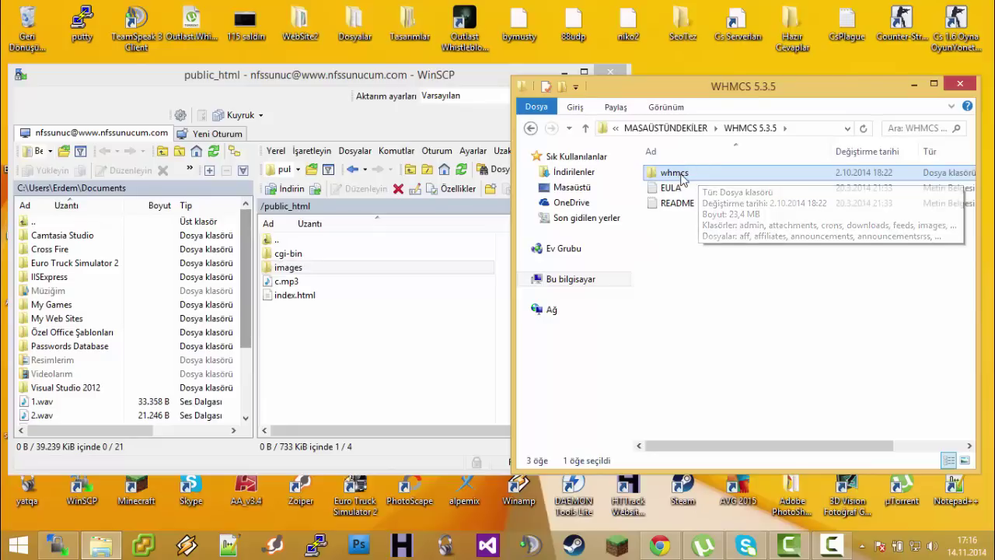
Upload the whmcs folder's 51 items, then the whole whmcs folder, into /public_html
{"action": "double_click", "coordinate": [698, 174]}
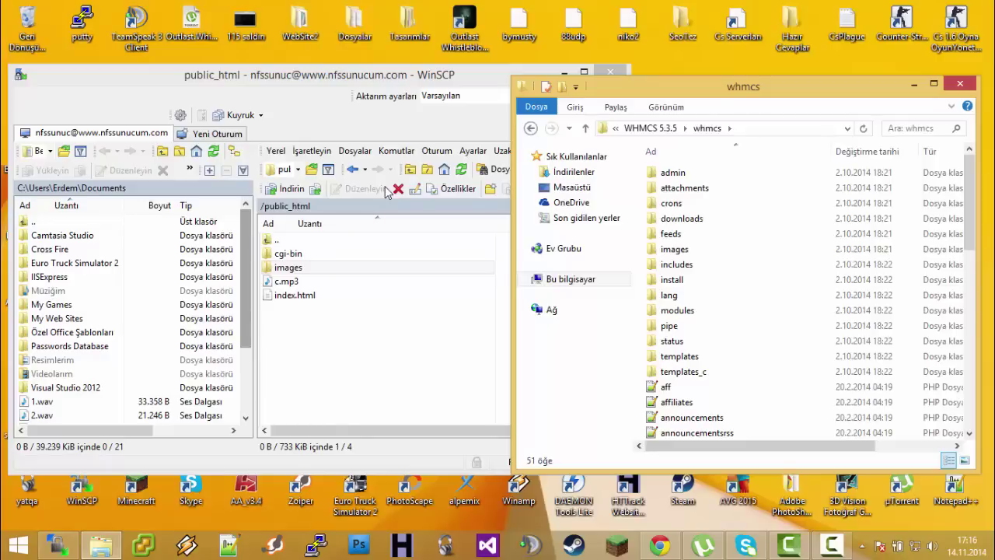
{"action": "left_click", "coordinate": [760, 221]}
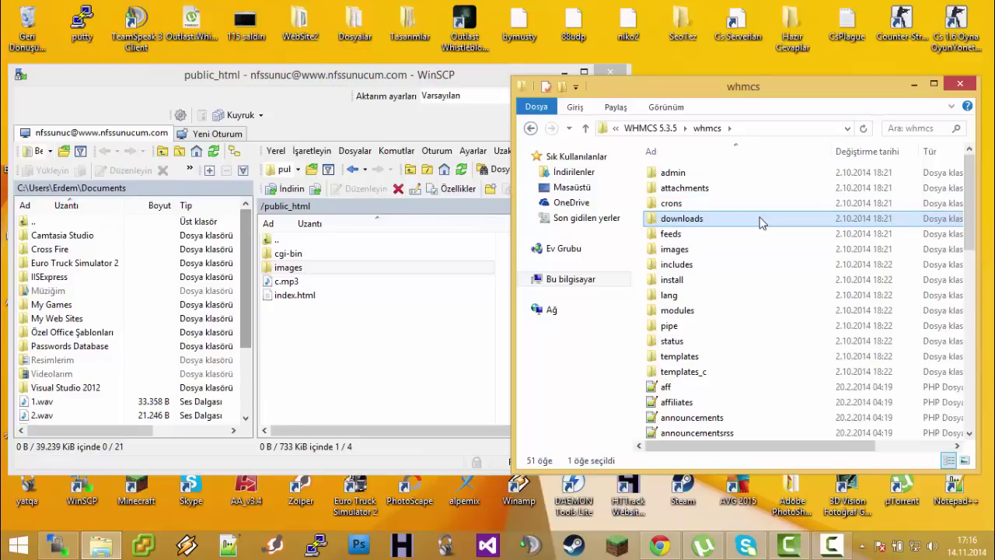
{"action": "key", "text": "ctrl+a"}
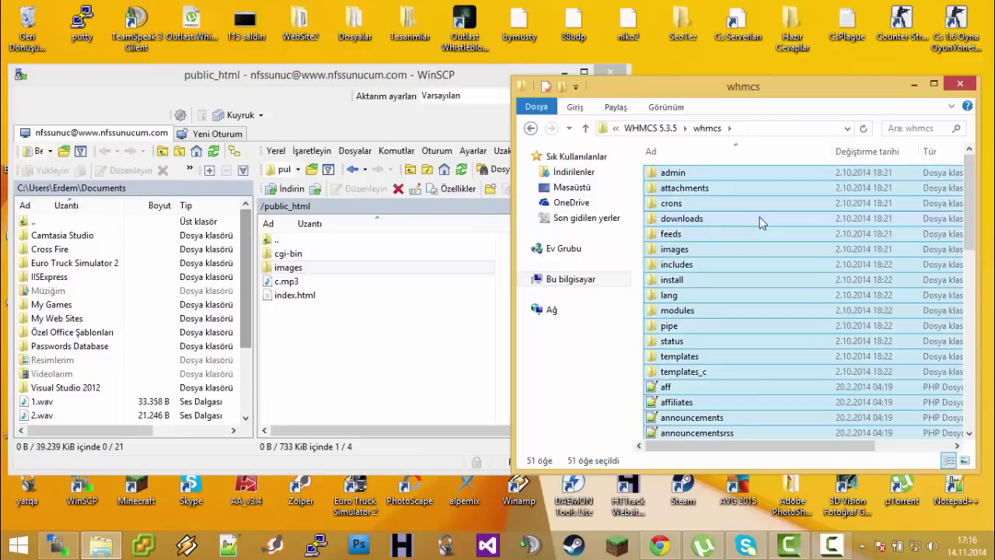
{"action": "left_click_drag", "start_coordinate": [759, 217], "coordinate": [350, 346]}
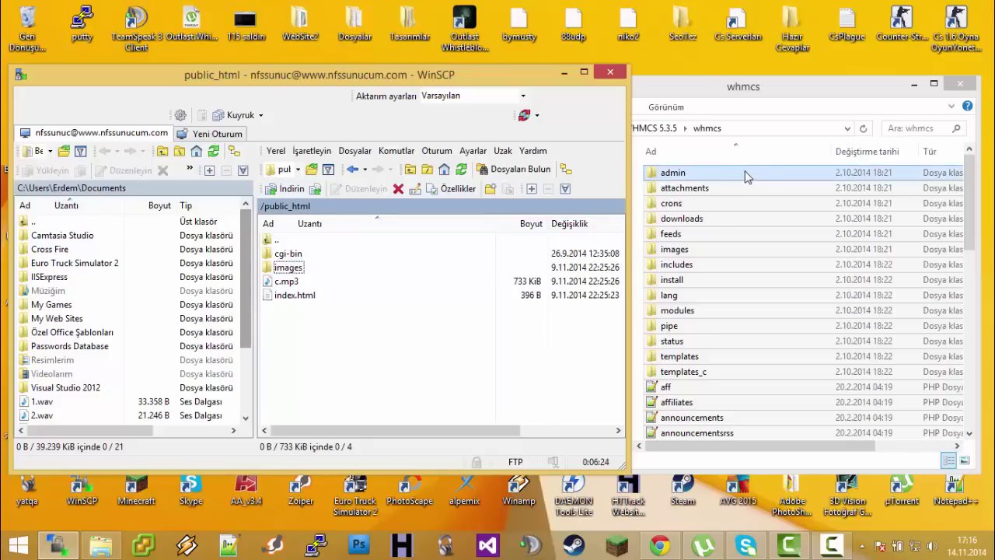
{"action": "left_click", "coordinate": [660, 128]}
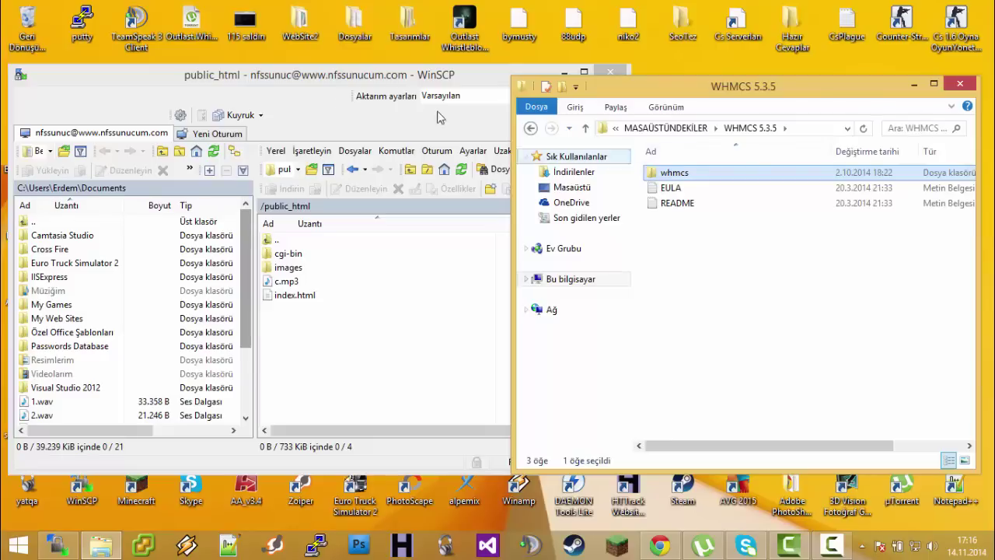
{"action": "left_click_drag", "start_coordinate": [691, 172], "coordinate": [404, 365]}
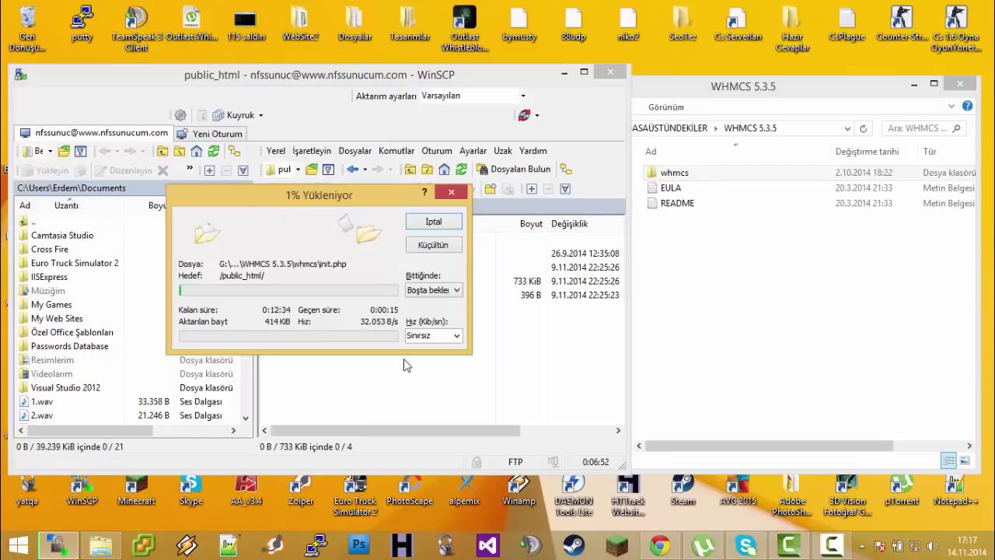
Open the uploaded whmcs folder in public_html to check its contents, then minimize WinSCP
{"action": "left_click", "coordinate": [784, 536]}
{"action": "double_click", "coordinate": [600, 6]}
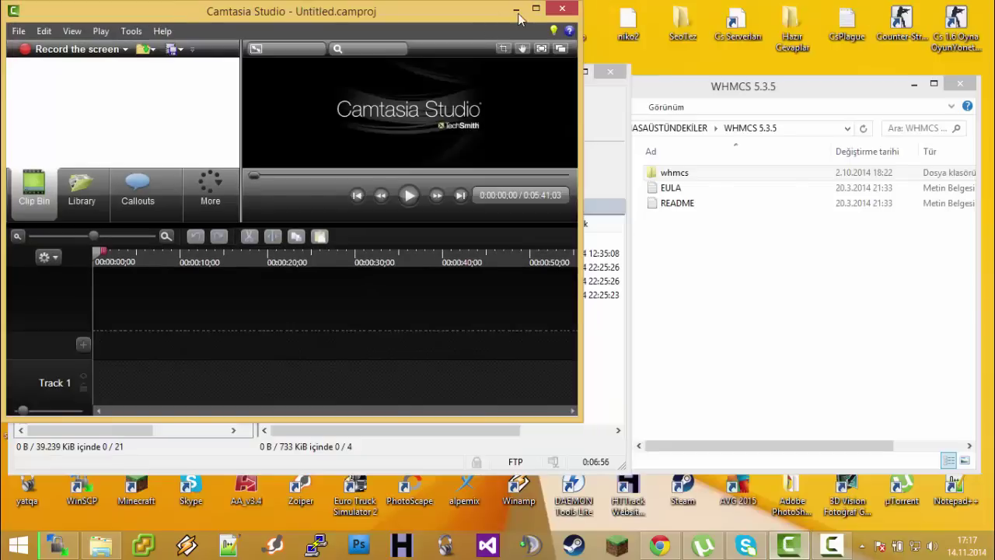
{"action": "left_click", "coordinate": [529, 10]}
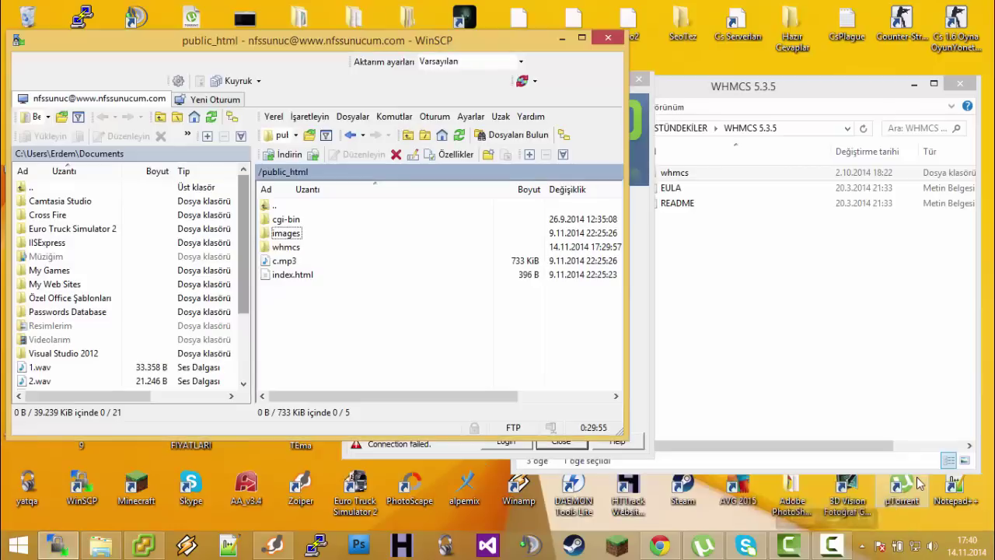
{"action": "left_click", "coordinate": [832, 547]}
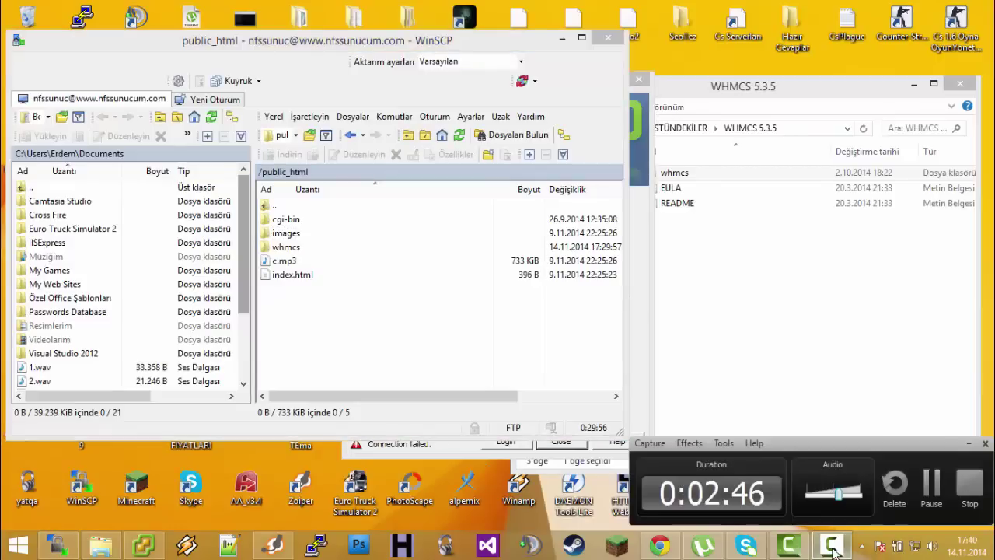
{"action": "left_click", "coordinate": [832, 546]}
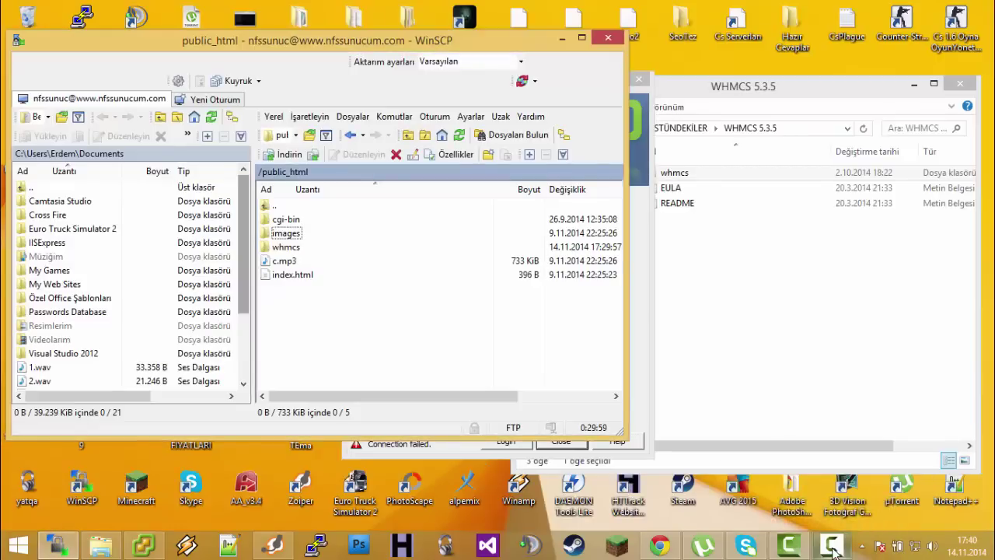
{"action": "left_click", "coordinate": [302, 249]}
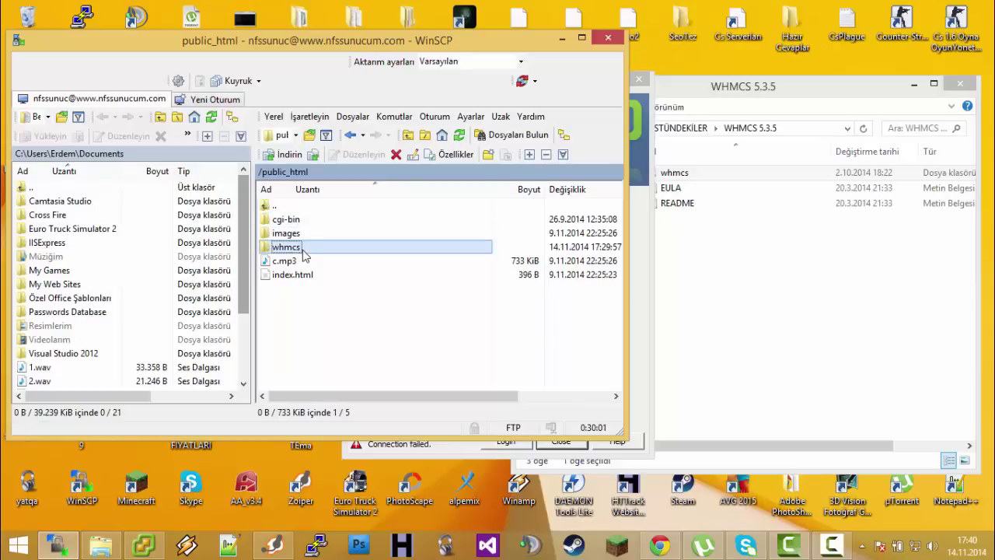
{"action": "double_click", "coordinate": [302, 249]}
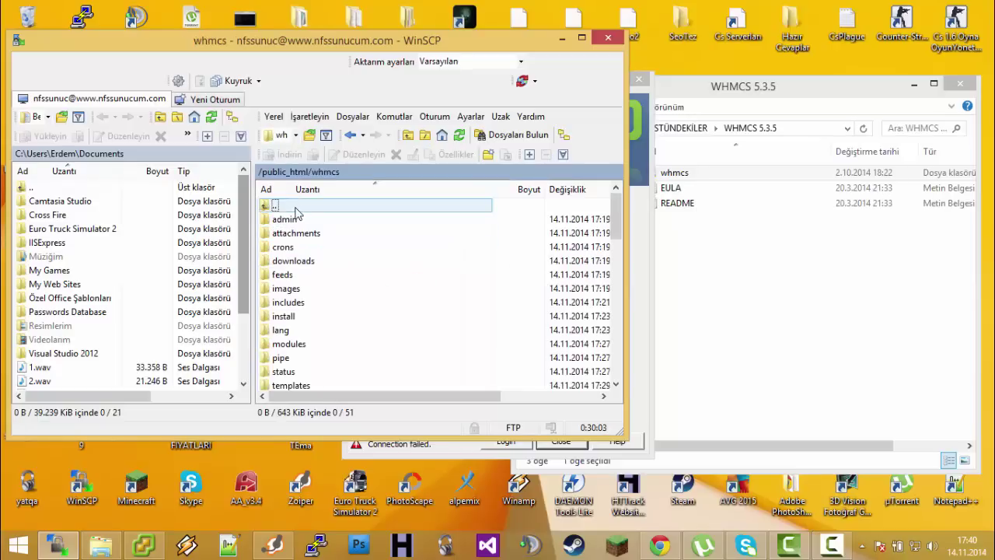
{"action": "double_click", "coordinate": [295, 207]}
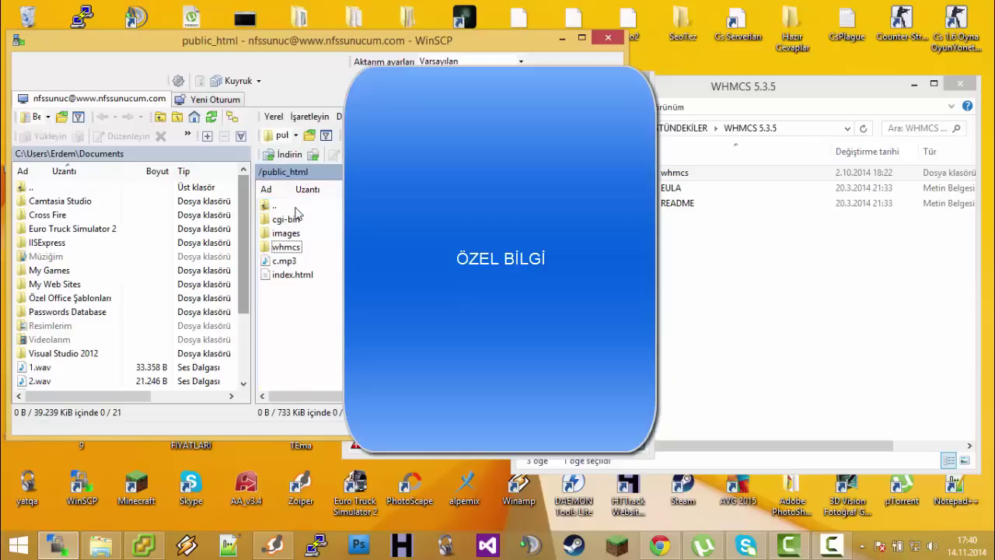
{"action": "left_click", "coordinate": [555, 39]}
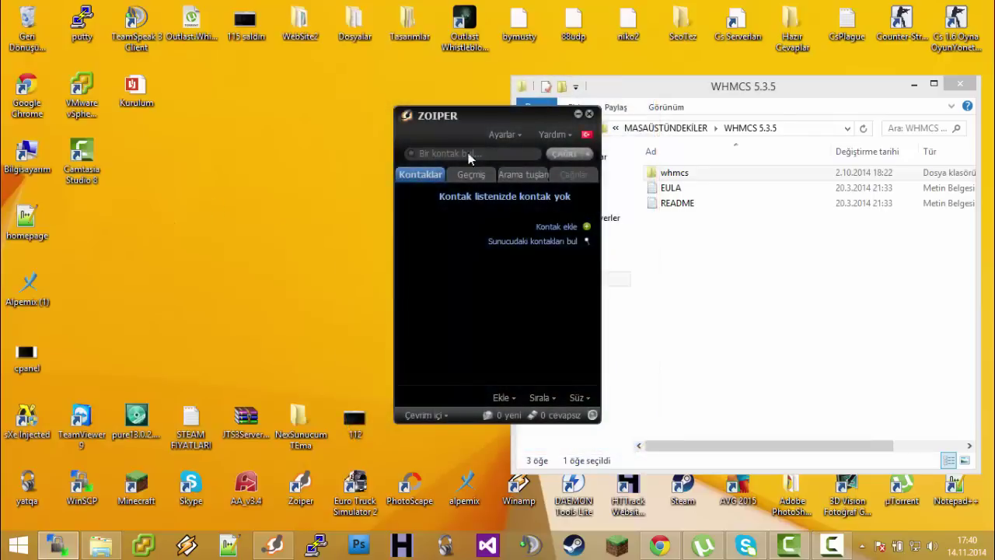
Move Zoiper aside, close the WHMCS 5.3.5 folder window, and open a new Chrome tab
{"action": "left_click_drag", "start_coordinate": [504, 121], "coordinate": [475, 332]}
{"action": "left_click", "coordinate": [961, 84]}
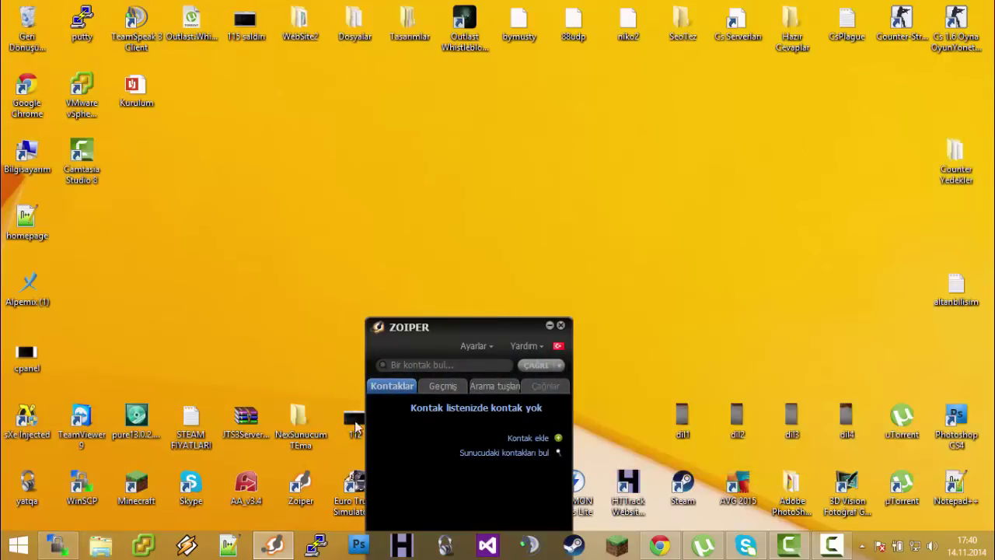
{"action": "left_click", "coordinate": [659, 546]}
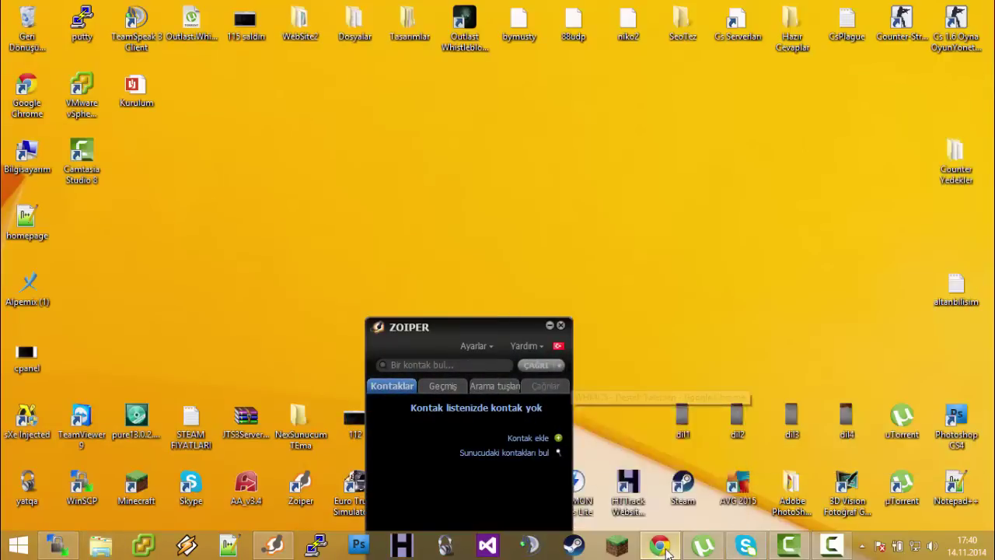
{"action": "left_click", "coordinate": [373, 9]}
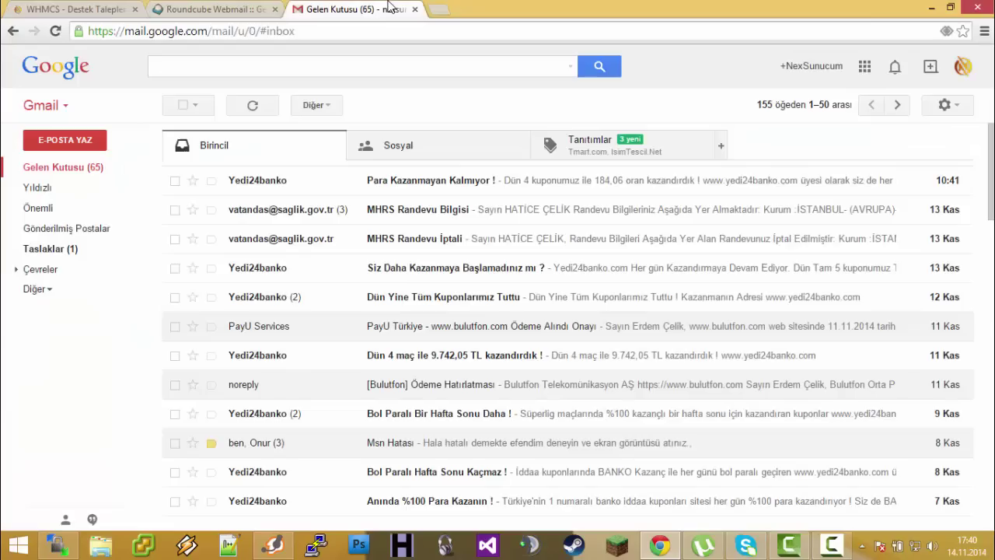
{"action": "left_click", "coordinate": [440, 9]}
Load nfssunucum.com/cpanel and put the cursor in the login username field
{"action": "type", "text": "nd"}
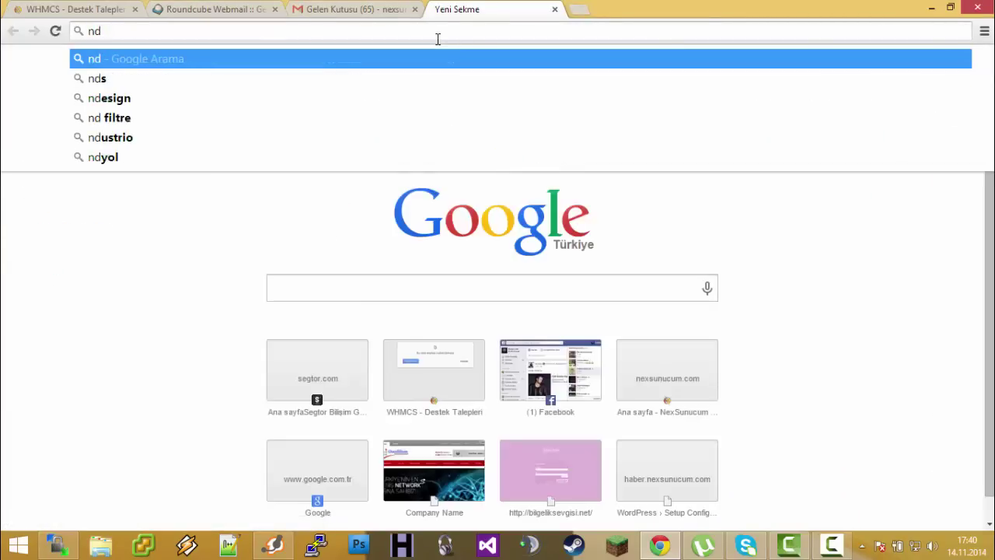
{"action": "key", "text": "BackSpace"}
{"action": "type", "text": "fss"}
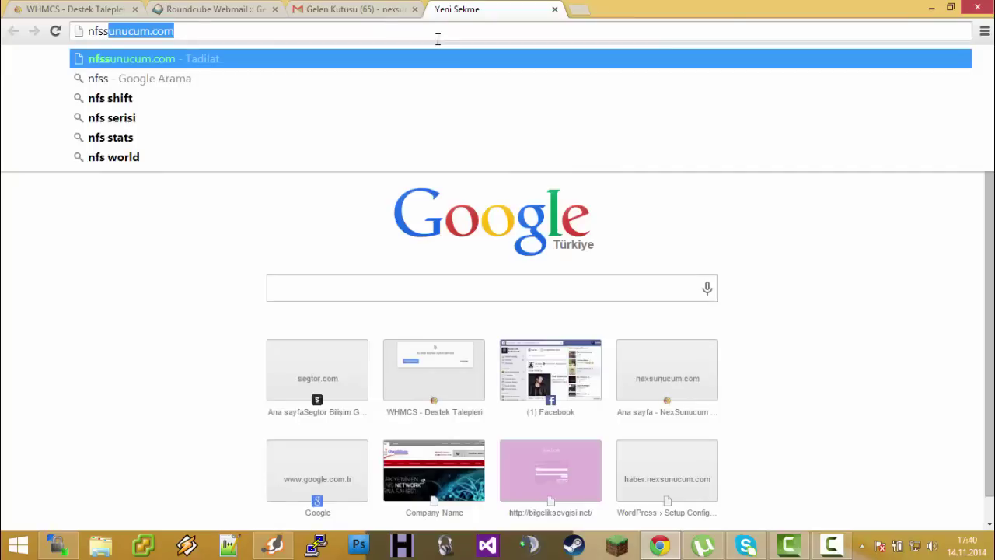
{"action": "key", "text": "End"}
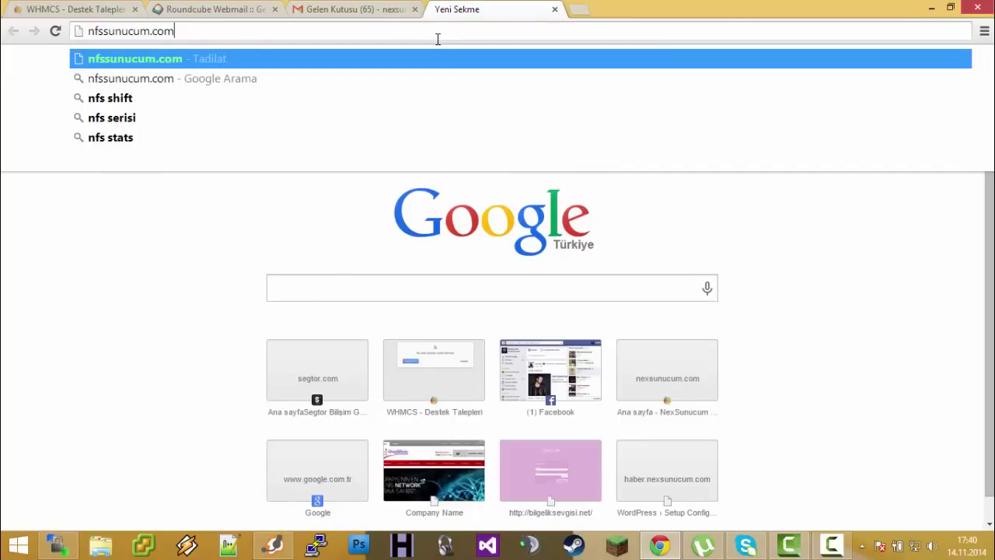
{"action": "type", "text": "/cpanel"}
{"action": "key", "text": "Return"}
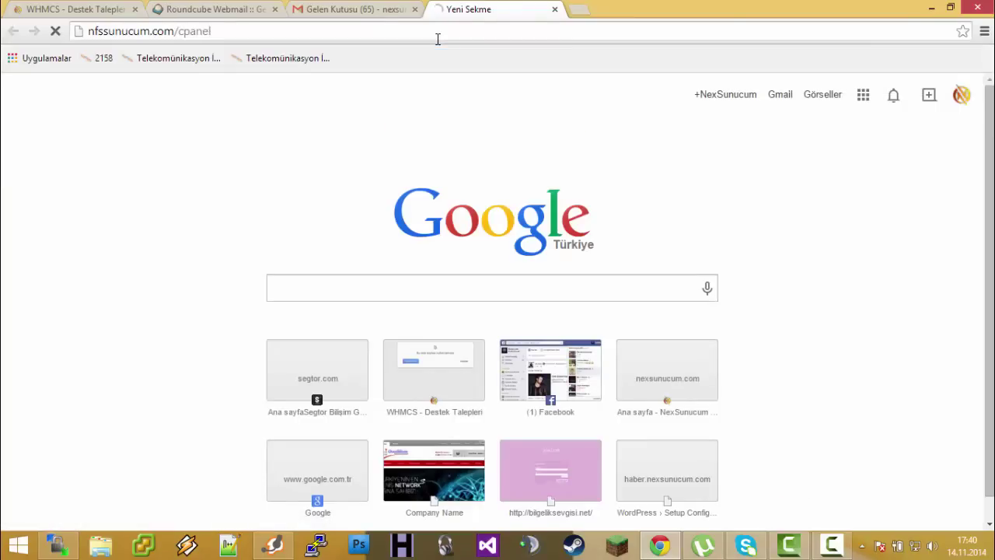
{"action": "left_click", "coordinate": [467, 244]}
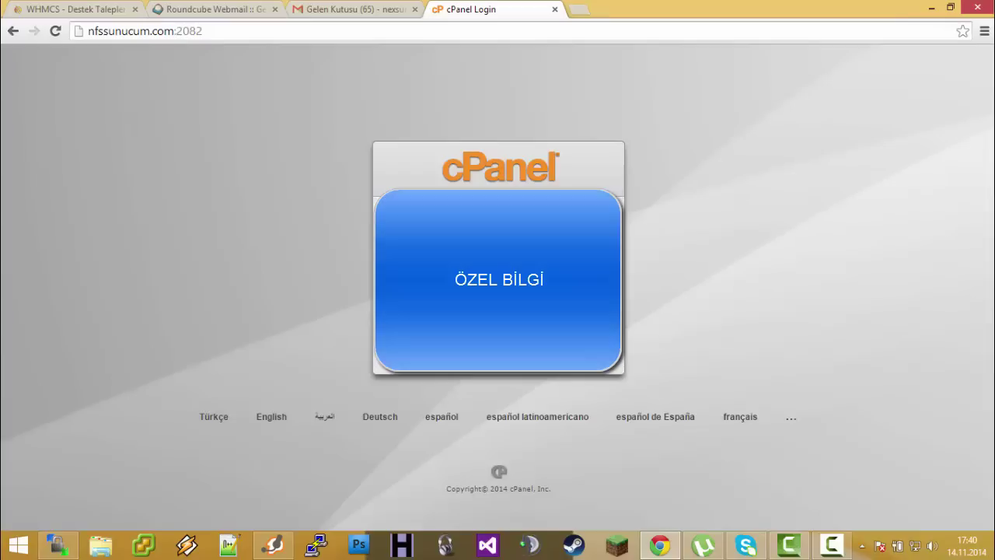
Sign in to cPanel with the account username and password, declining Chrome's offer to save it
{"action": "left_click", "coordinate": [832, 545]}
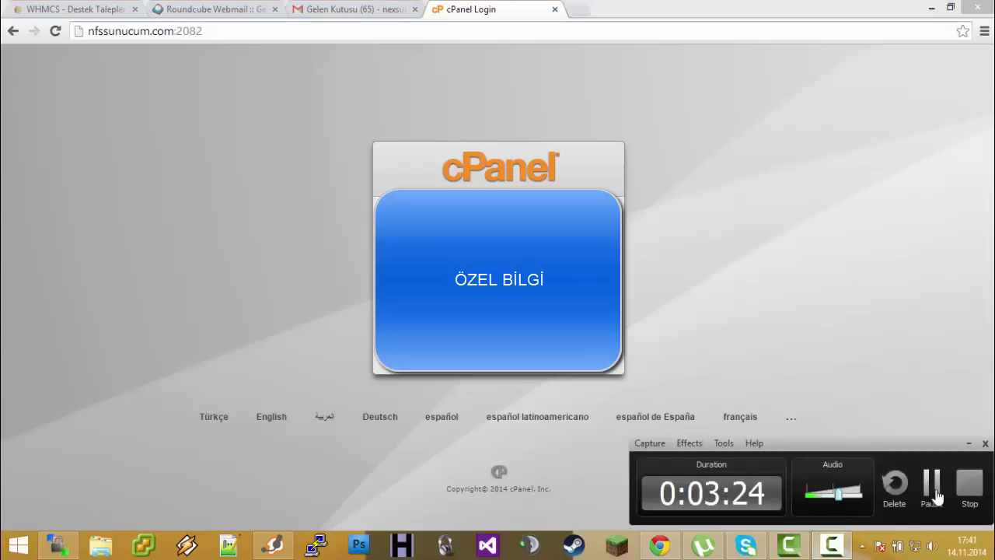
{"action": "left_click", "coordinate": [833, 549]}
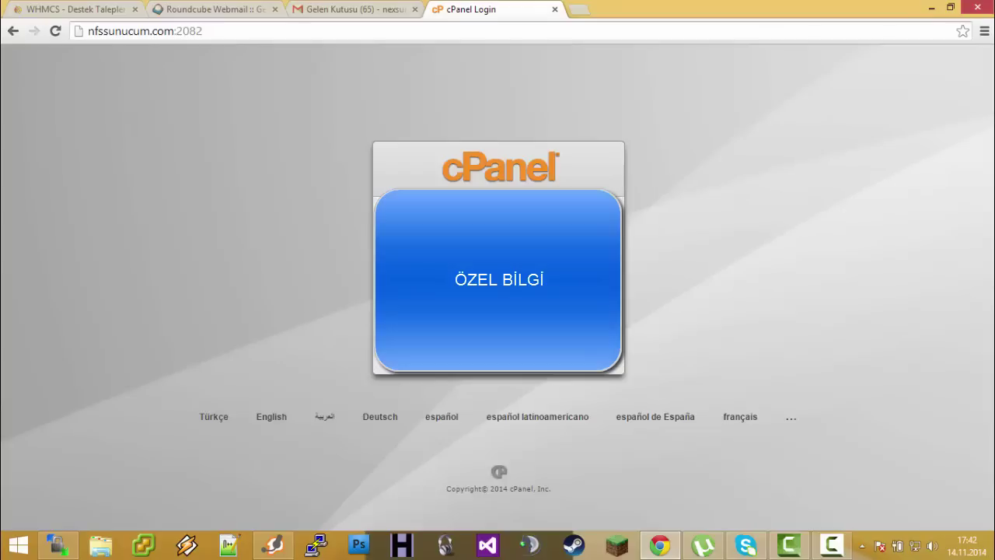
{"action": "key", "text": "Return"}
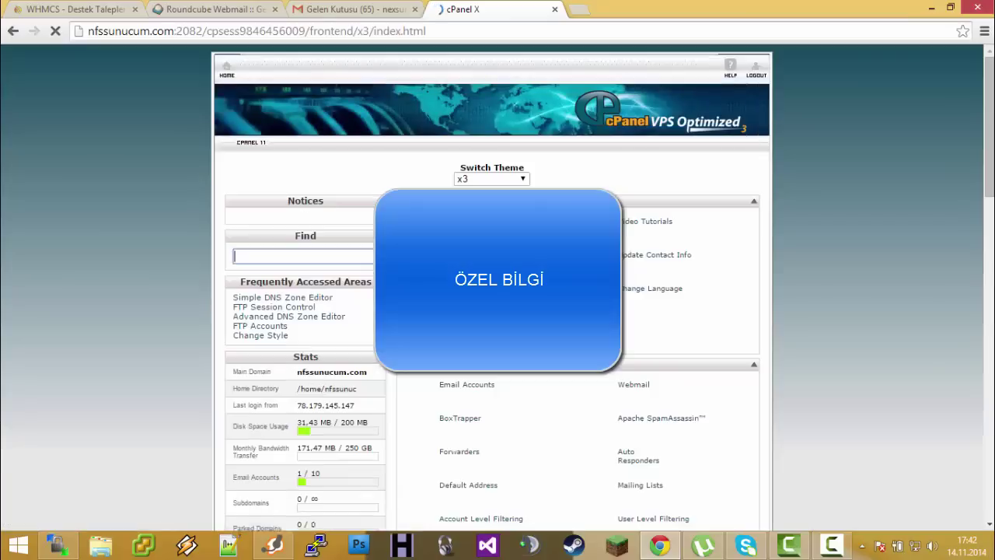
{"action": "left_click", "coordinate": [899, 121]}
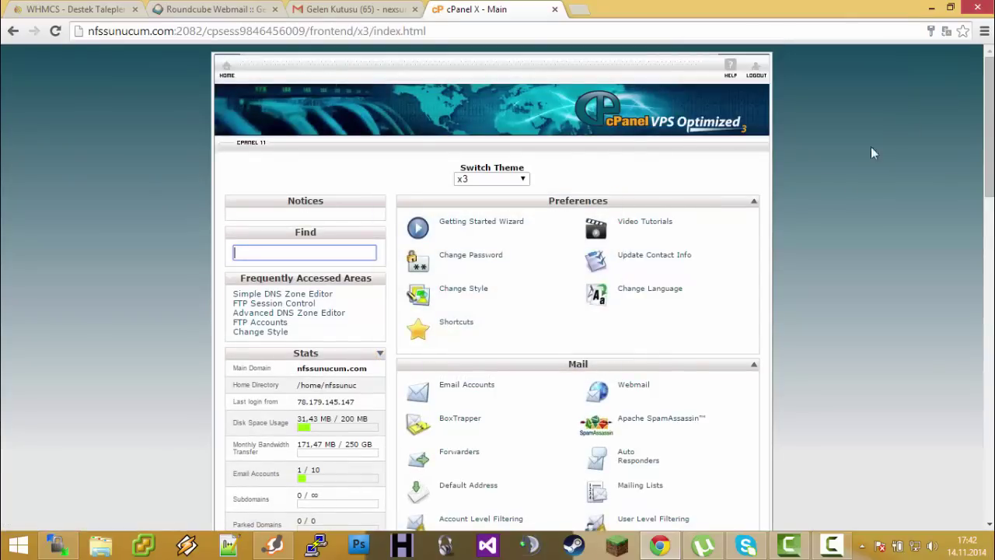
{"action": "scroll", "coordinate": [791, 291], "scroll_direction": "down", "scroll_amount": 15}
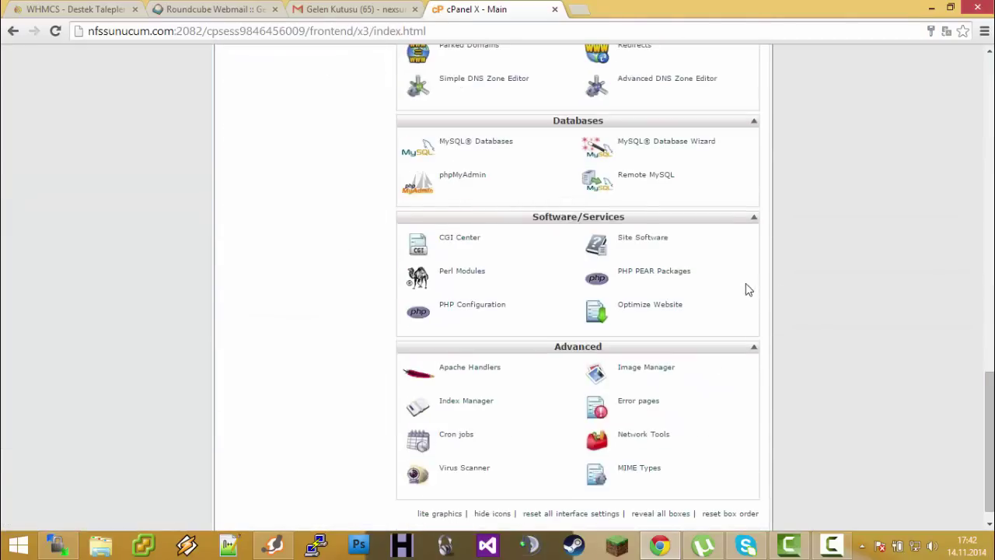
In a new tab load nfssunucum.com, then nfssunucum.com/whmcs to see the install notice
{"action": "left_click", "coordinate": [575, 11]}
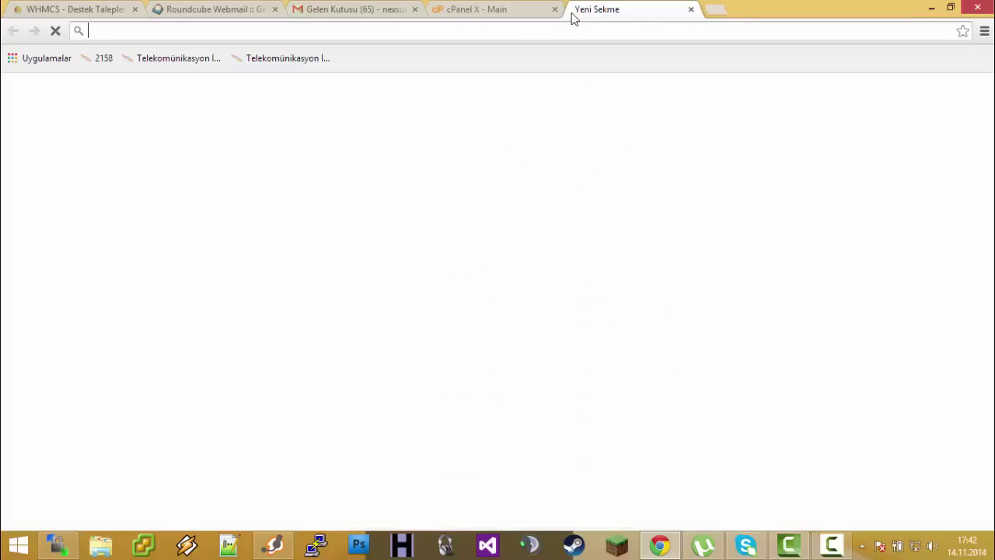
{"action": "type", "text": "nfssunucum.com"}
{"action": "key", "text": "Return"}
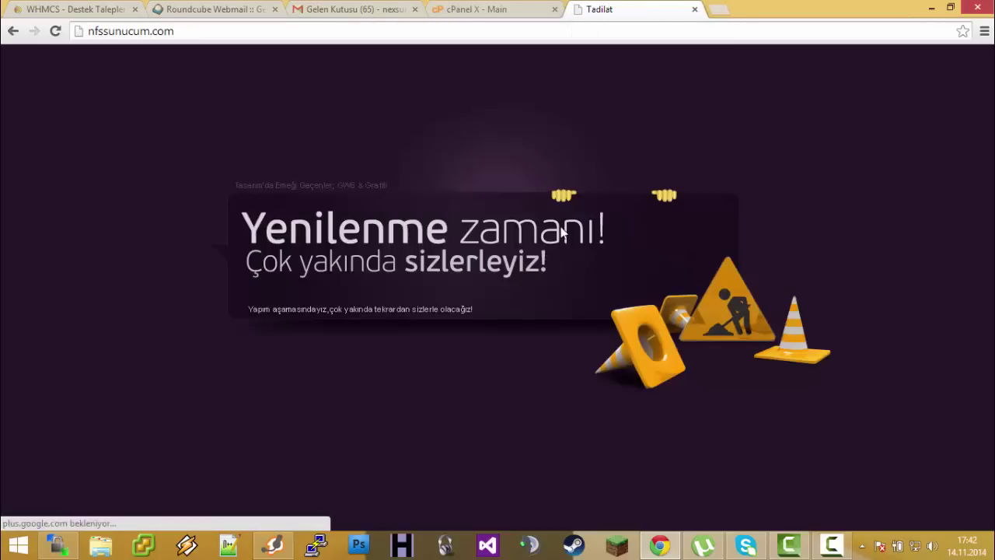
{"action": "type", "text": "/whmcs"}
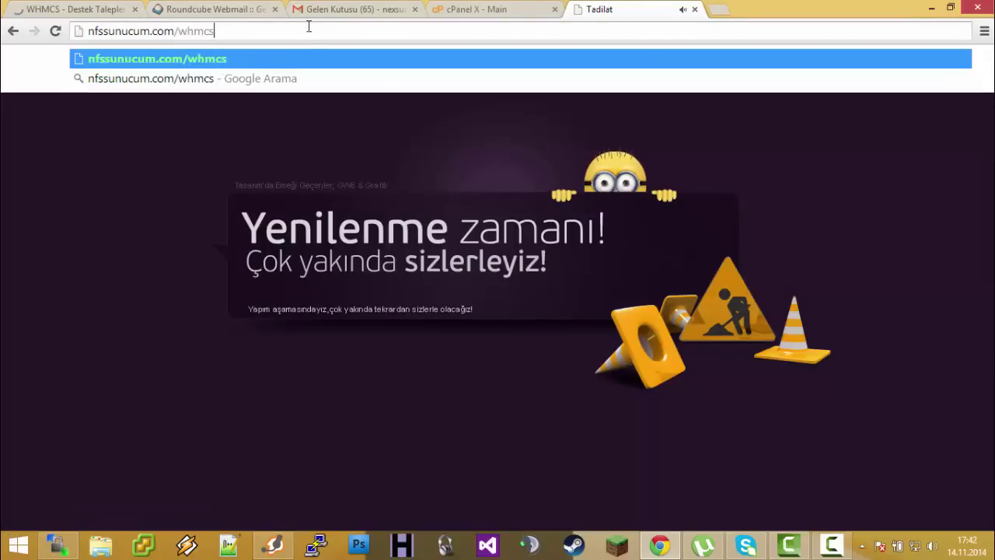
{"action": "key", "text": "Return"}
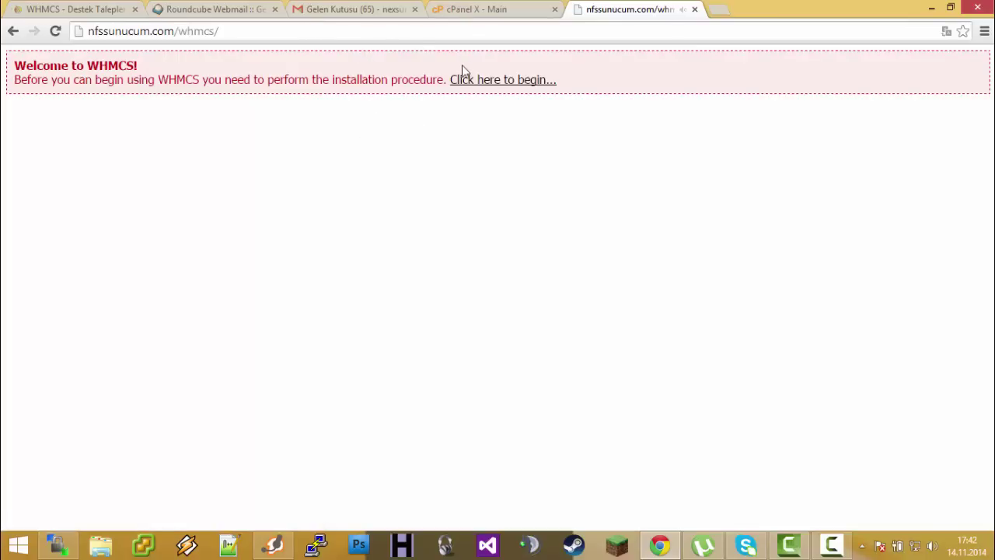
{"action": "left_click_drag", "start_coordinate": [175, 30], "coordinate": [230, 32]}
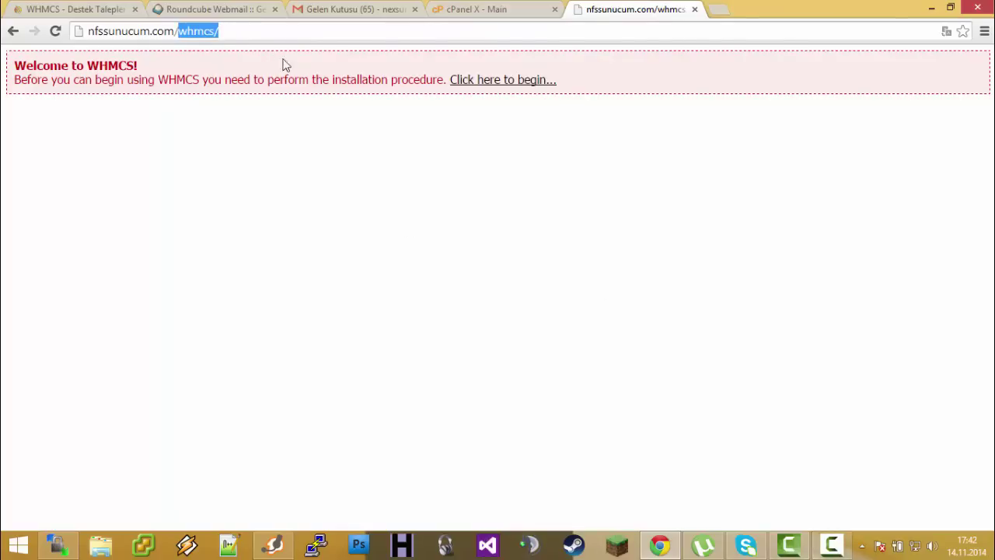
Open the MySQL Database Wizard from cPanel, then back out to the main page
{"action": "left_click", "coordinate": [494, 12]}
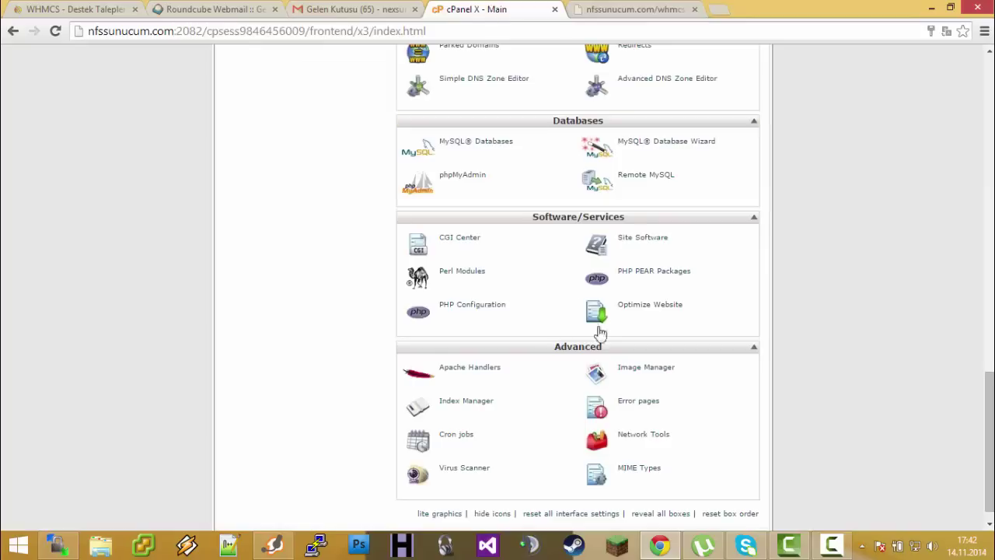
{"action": "scroll", "coordinate": [575, 295], "scroll_direction": "down", "scroll_amount": 1}
{"action": "scroll", "coordinate": [606, 311], "scroll_direction": "up", "scroll_amount": 4}
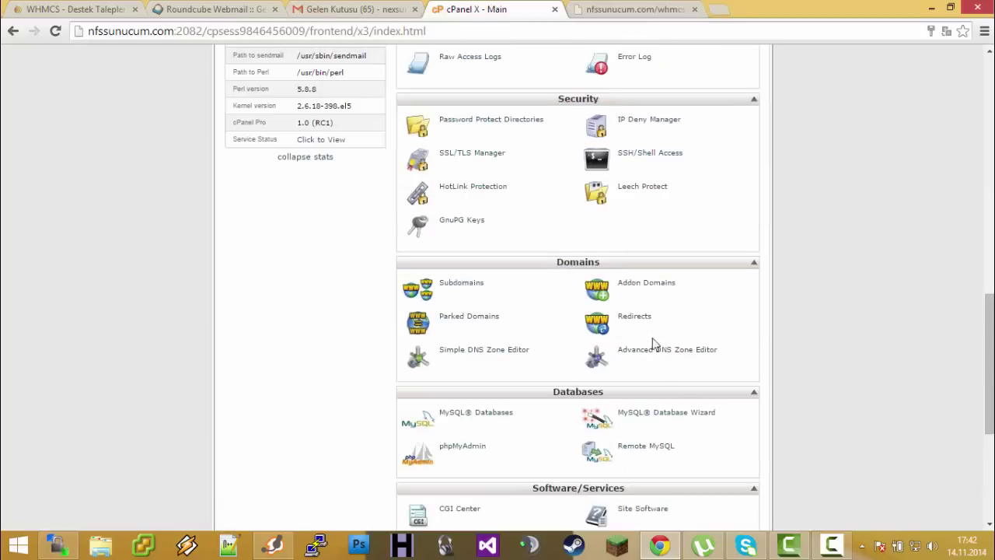
{"action": "left_click", "coordinate": [649, 416]}
{"action": "left_click", "coordinate": [385, 290]}
{"action": "type", "text": "w"}
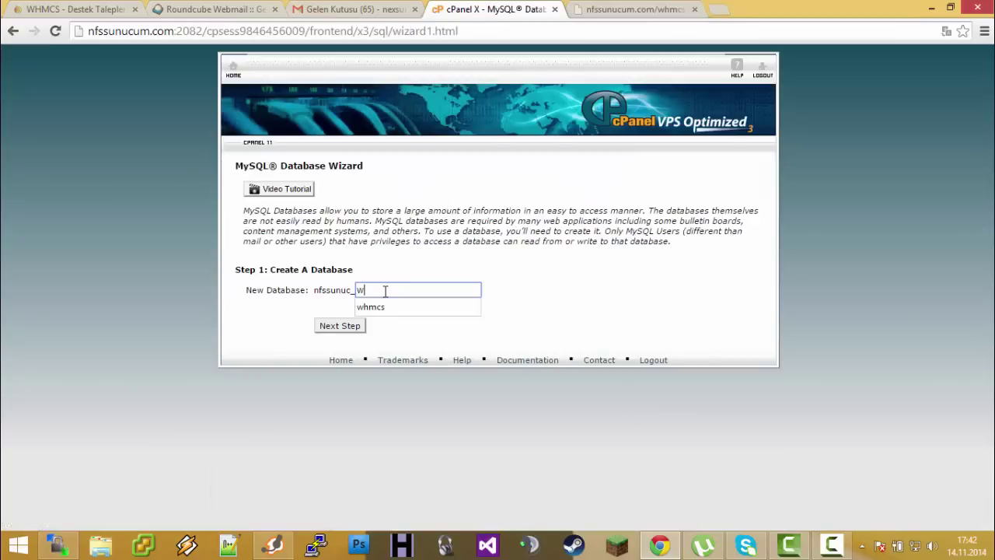
{"action": "key", "text": "BackSpace"}
{"action": "left_click", "coordinate": [13, 30]}
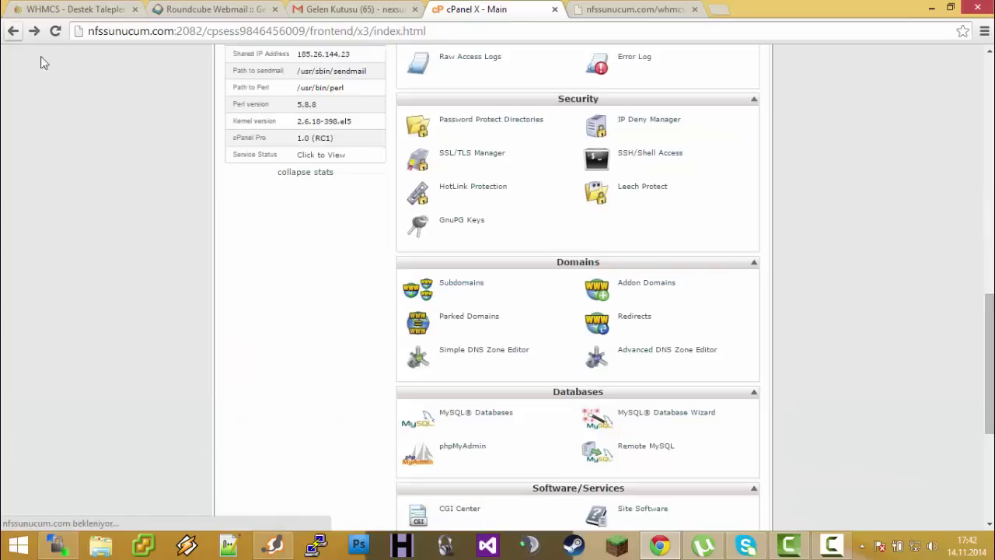
Delete the nfssunuc_whmcs database and the nfssunuc_whmcs user on the MySQL Databases page
{"action": "left_click", "coordinate": [470, 414]}
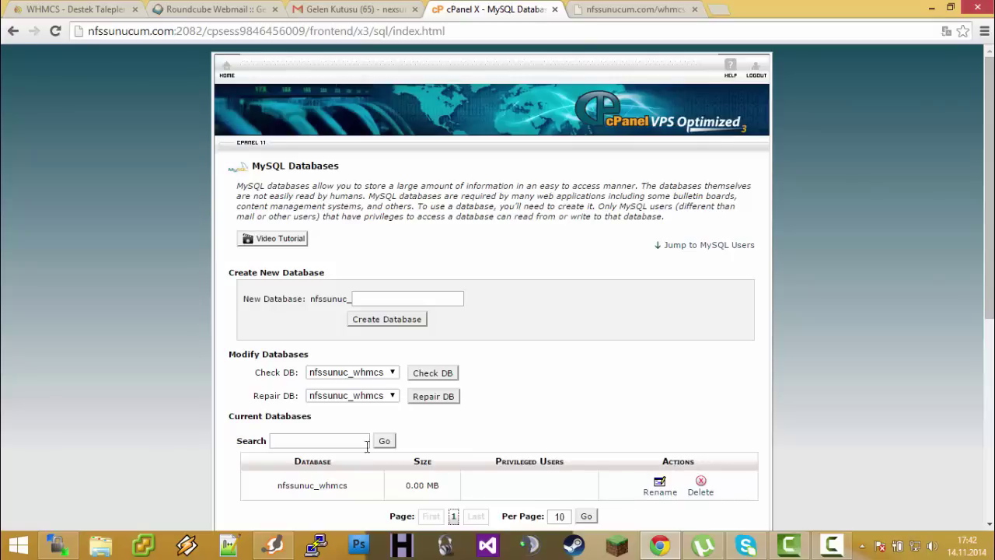
{"action": "left_click", "coordinate": [700, 483]}
{"action": "left_click", "coordinate": [284, 203]}
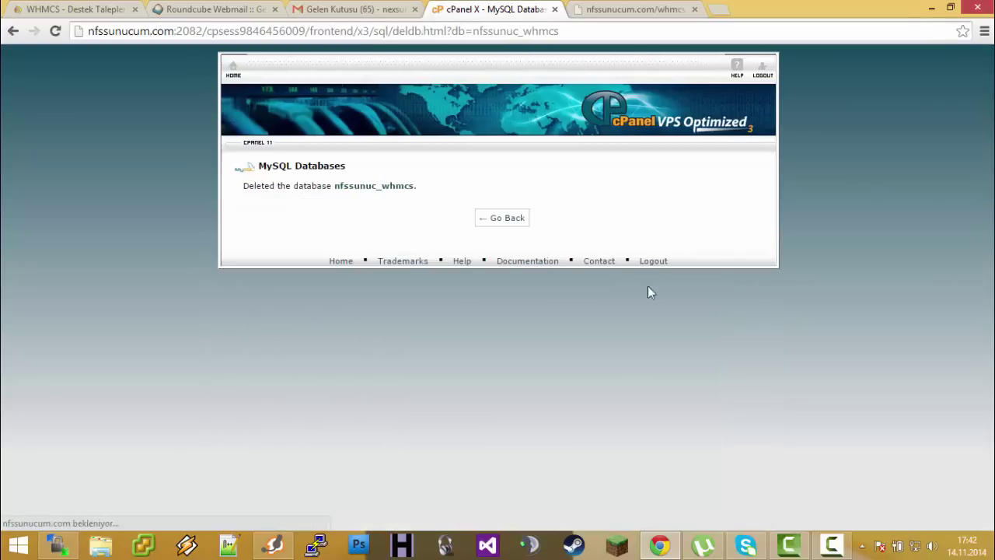
{"action": "left_click", "coordinate": [497, 219]}
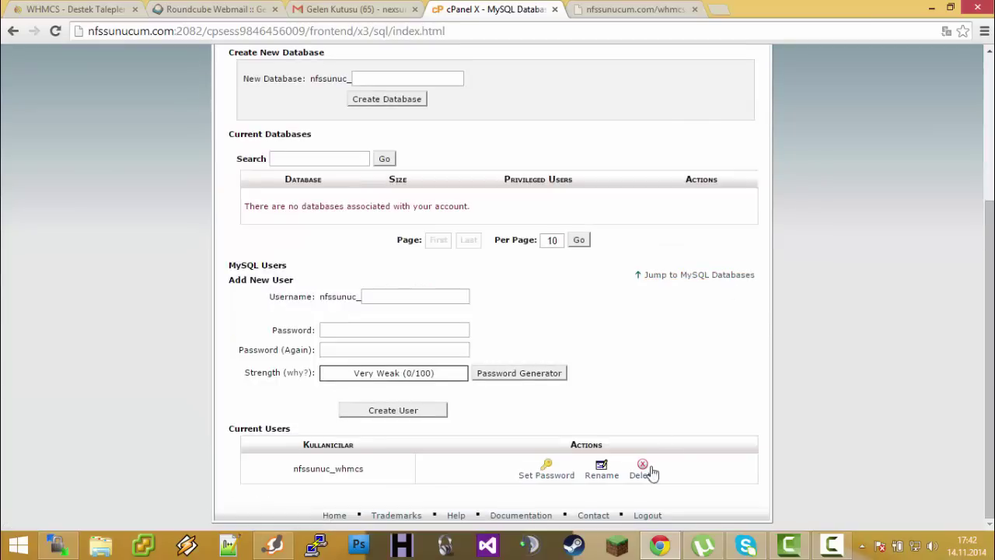
{"action": "left_click", "coordinate": [643, 470]}
{"action": "left_click", "coordinate": [269, 221]}
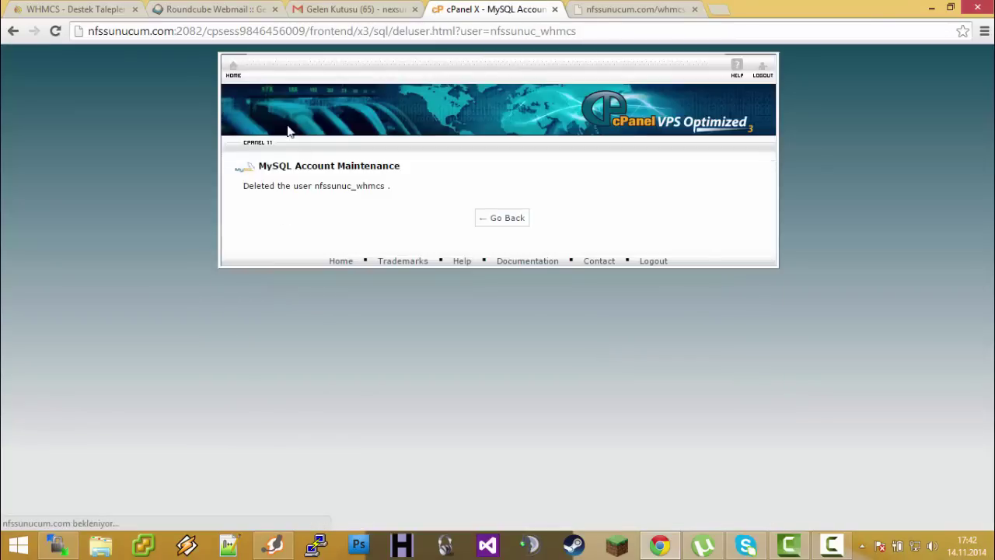
{"action": "left_click", "coordinate": [340, 260]}
{"action": "scroll", "coordinate": [715, 404], "scroll_direction": "down", "scroll_amount": 8}
{"action": "scroll", "coordinate": [715, 404], "scroll_direction": "down", "scroll_amount": 5}
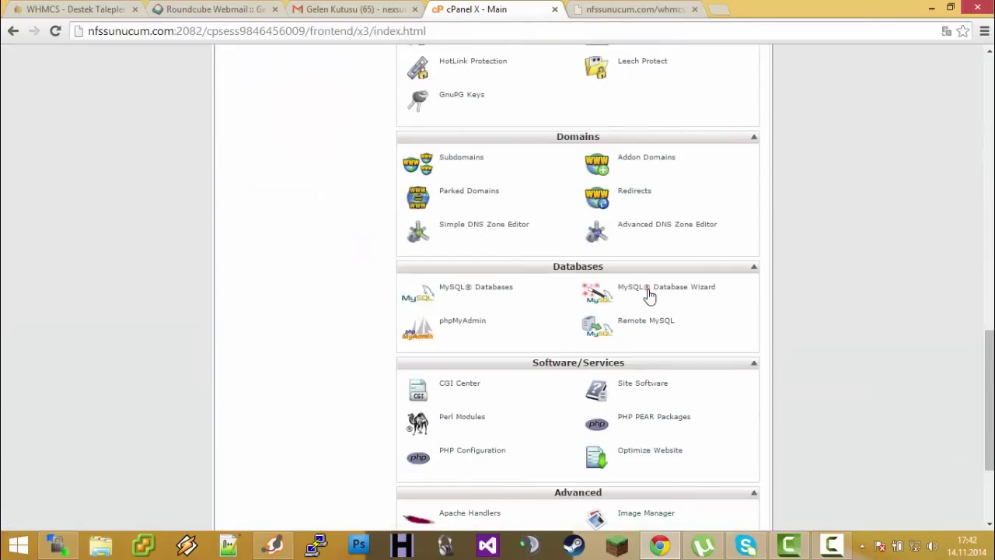
{"action": "left_click", "coordinate": [645, 290]}
Create the new WHMCS database in step 1 of the MySQL Database Wizard
{"action": "left_click", "coordinate": [13, 31]}
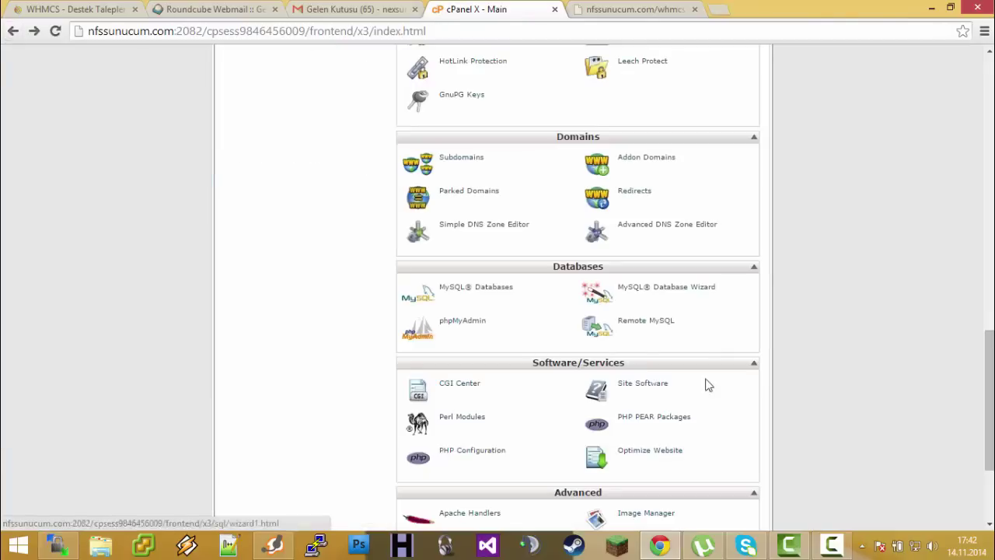
{"action": "left_click", "coordinate": [685, 294]}
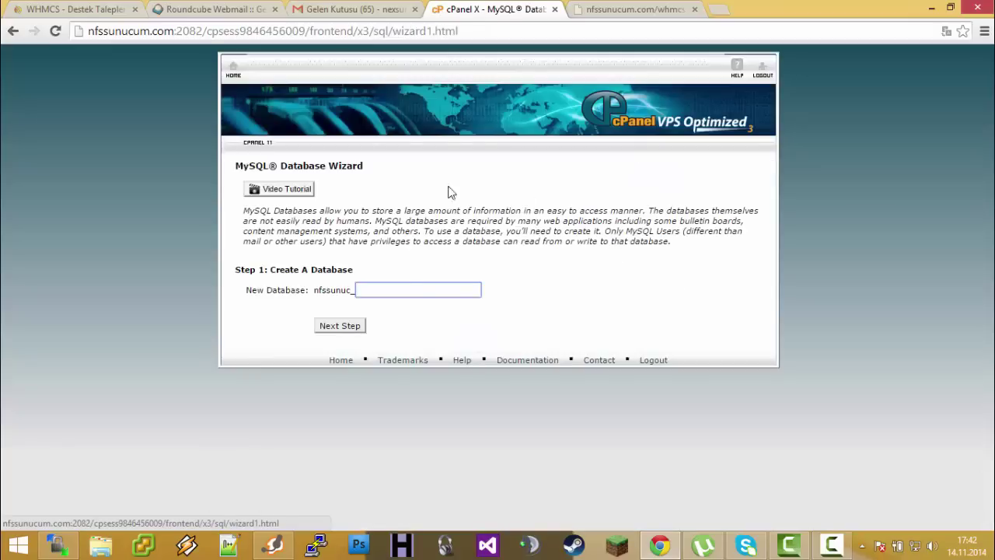
{"action": "left_click", "coordinate": [410, 291]}
{"action": "type", "text": "W"}
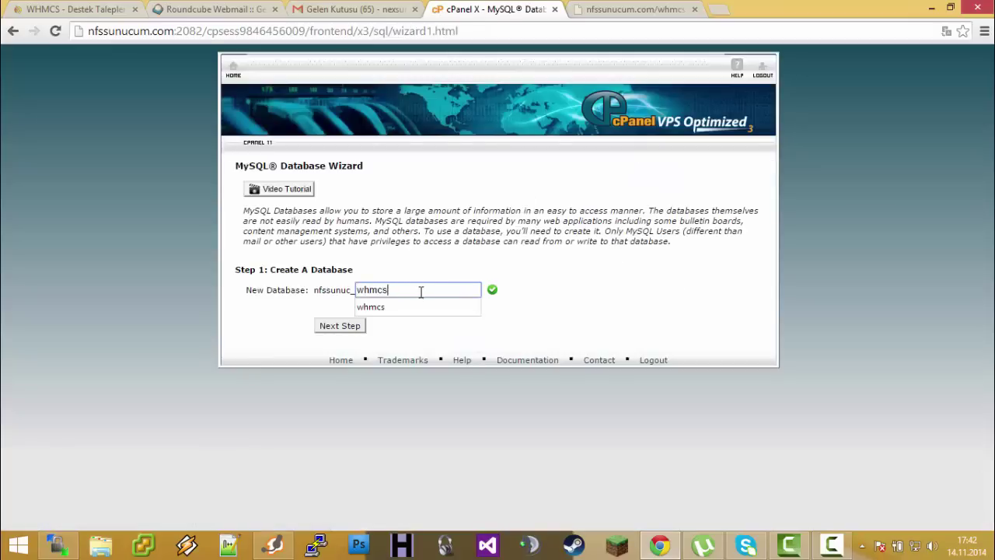
{"action": "left_click", "coordinate": [378, 265]}
{"action": "left_click", "coordinate": [354, 327]}
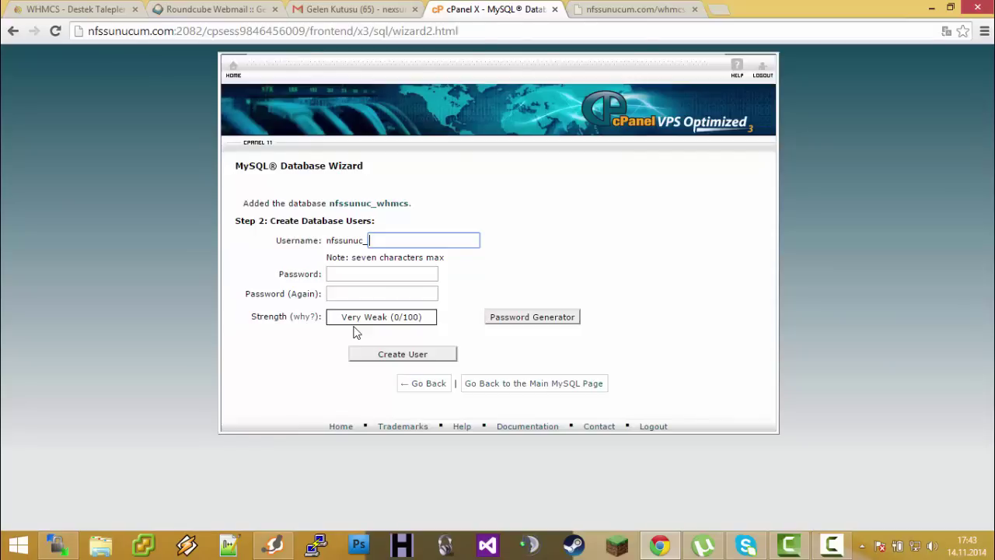
Create the database user whmcs with the chosen password
{"action": "type", "text": "whmc"}
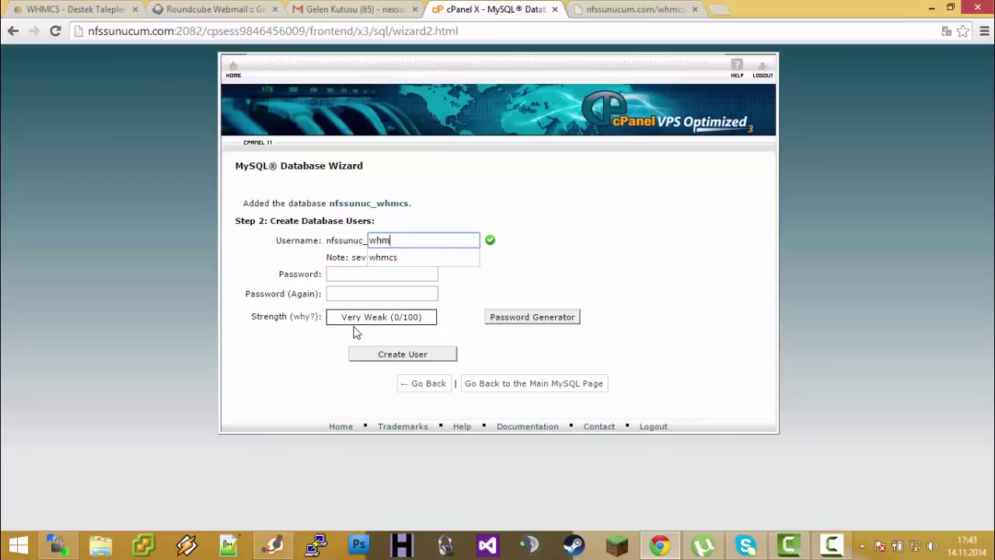
{"action": "key", "text": "Tab"}
{"action": "left_click", "coordinate": [413, 239]}
{"action": "type", "text": "s"}
{"action": "left_click", "coordinate": [340, 272]}
{"action": "type", "text": "******"}
{"action": "key", "text": "BackSpace"}
{"action": "key", "text": "BackSpace"}
{"action": "key", "text": "BackSpace"}
{"action": "key", "text": "BackSpace"}
{"action": "key", "text": "BackSpace"}
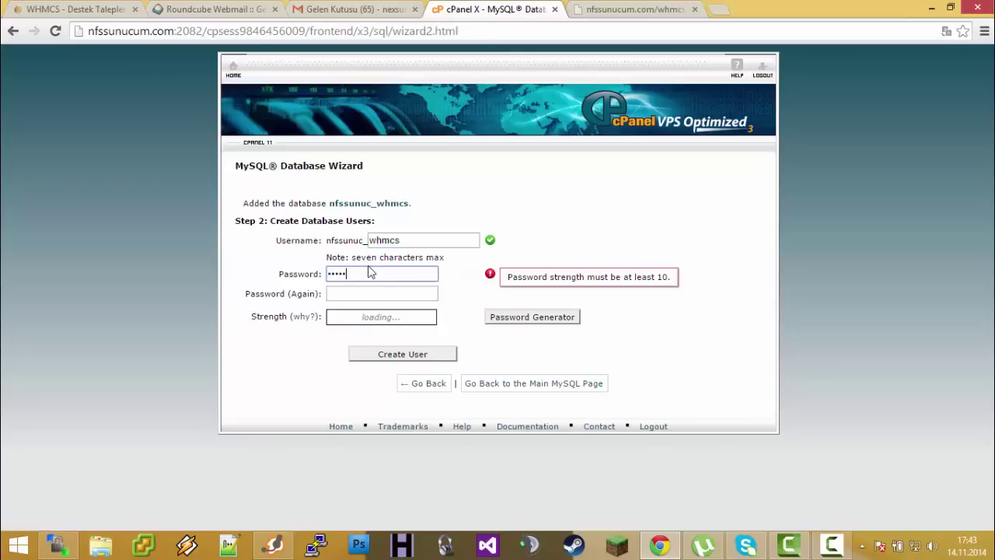
{"action": "type", "text": "******"}
{"action": "key", "text": "Tab"}
{"action": "type", "text": "**********"}
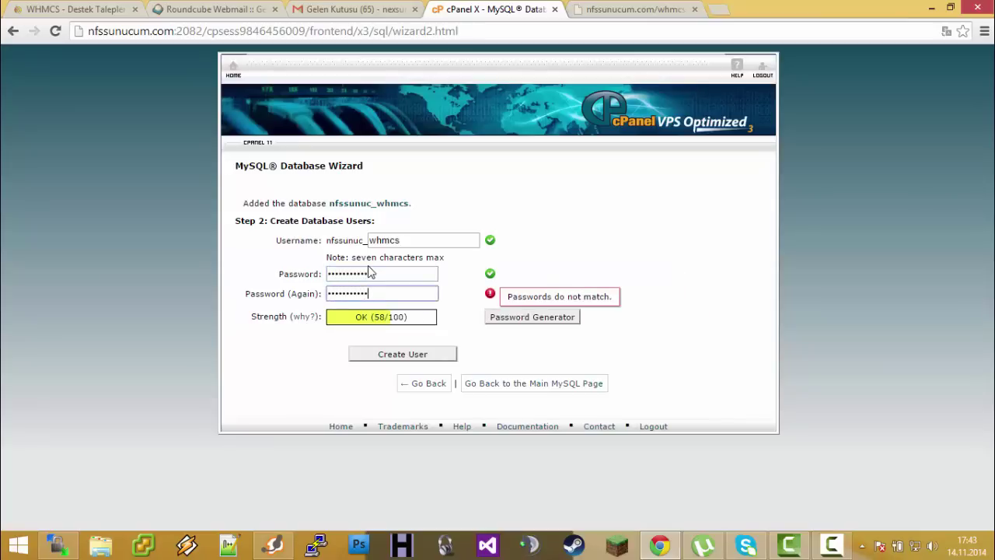
{"action": "type", "text": "*"}
{"action": "left_click", "coordinate": [427, 355]}
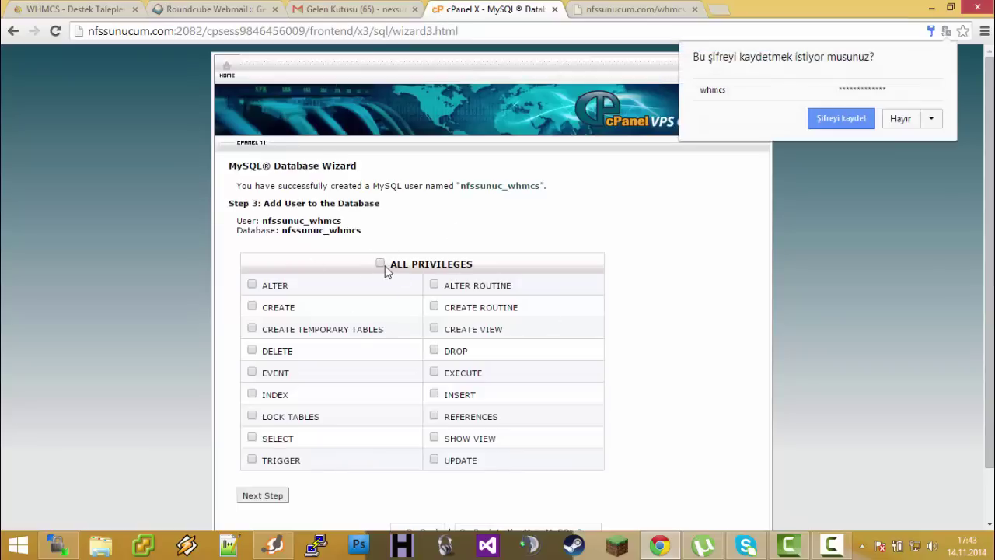
Grant the whmcs user ALL PRIVILEGES on the database and finish the wizard
{"action": "left_click", "coordinate": [380, 264]}
{"action": "scroll", "coordinate": [383, 271], "scroll_direction": "down", "scroll_amount": 1}
{"action": "left_click", "coordinate": [275, 438]}
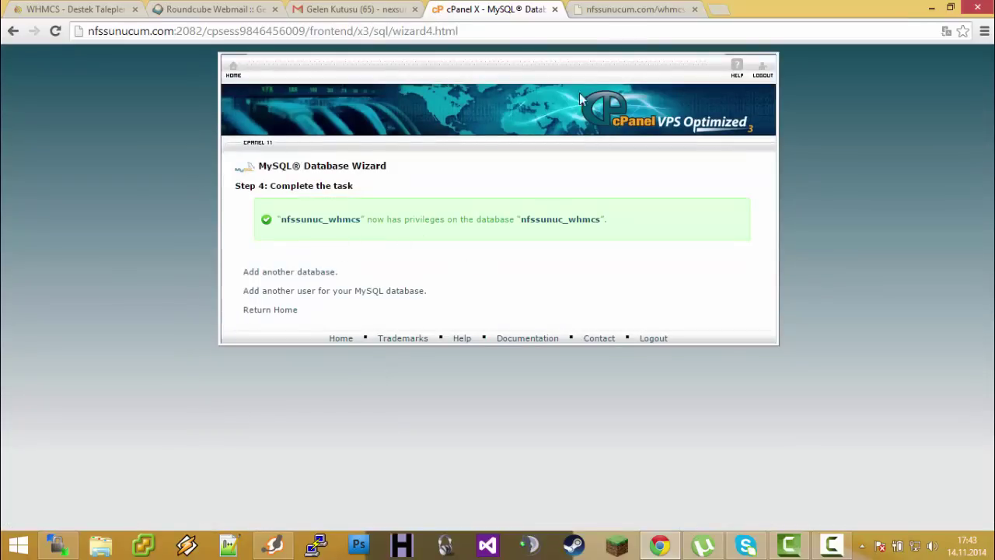
{"action": "left_click", "coordinate": [625, 9]}
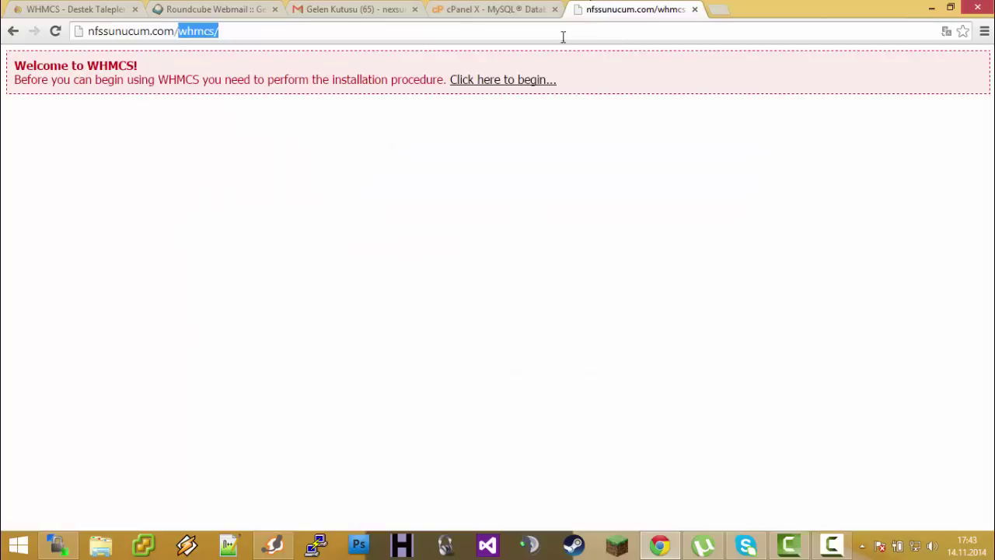
Begin the WHMCS installer, agree to the EULA, and highlight the failed Configuration File check
{"action": "left_click", "coordinate": [488, 81]}
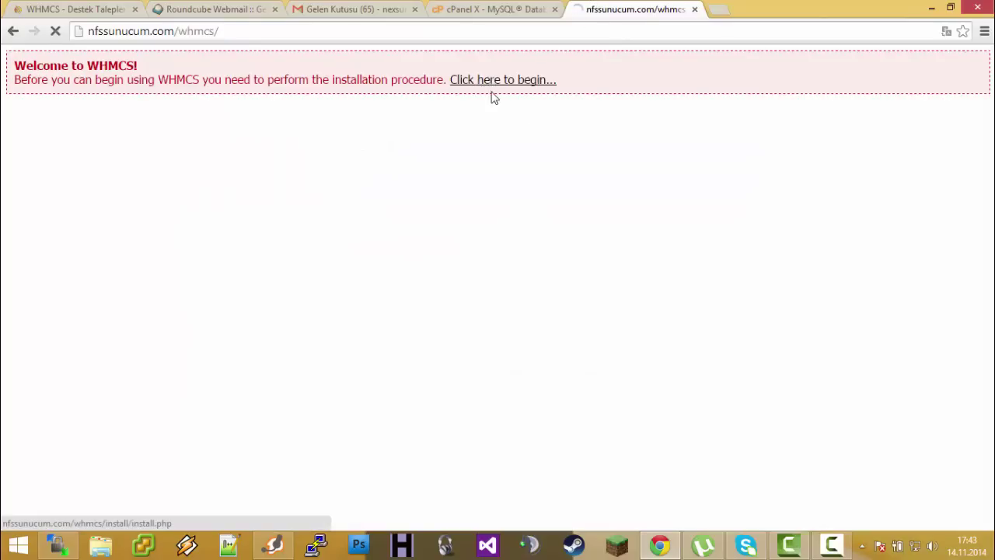
{"action": "scroll", "coordinate": [131, 276], "scroll_direction": "down", "scroll_amount": 1}
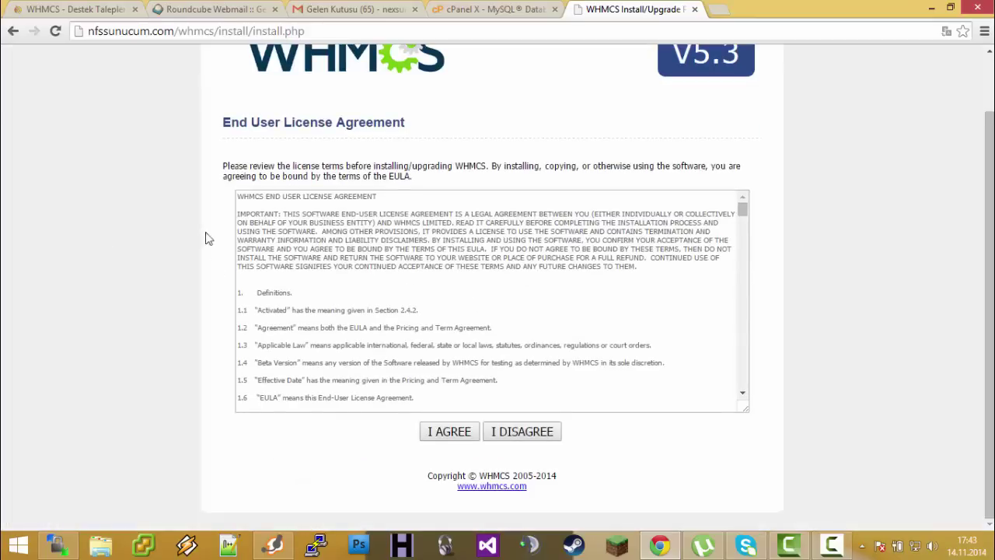
{"action": "left_click", "coordinate": [436, 431]}
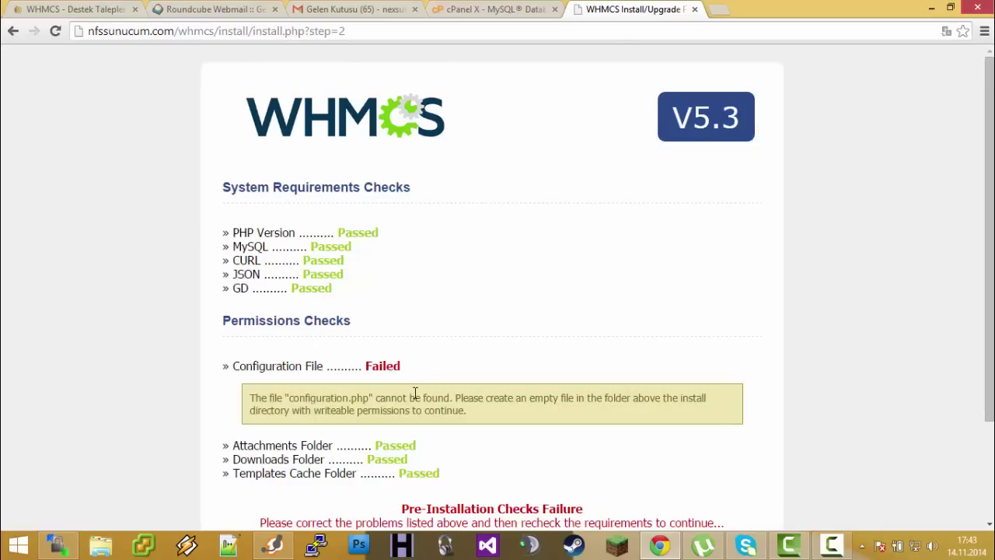
{"action": "scroll", "coordinate": [415, 395], "scroll_direction": "down", "scroll_amount": 1}
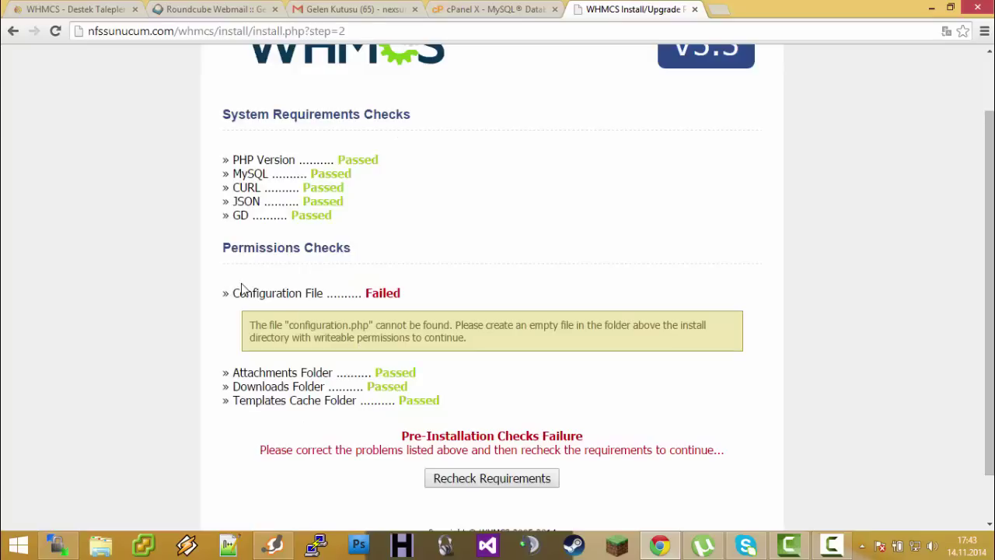
{"action": "left_click_drag", "start_coordinate": [232, 289], "coordinate": [303, 290]}
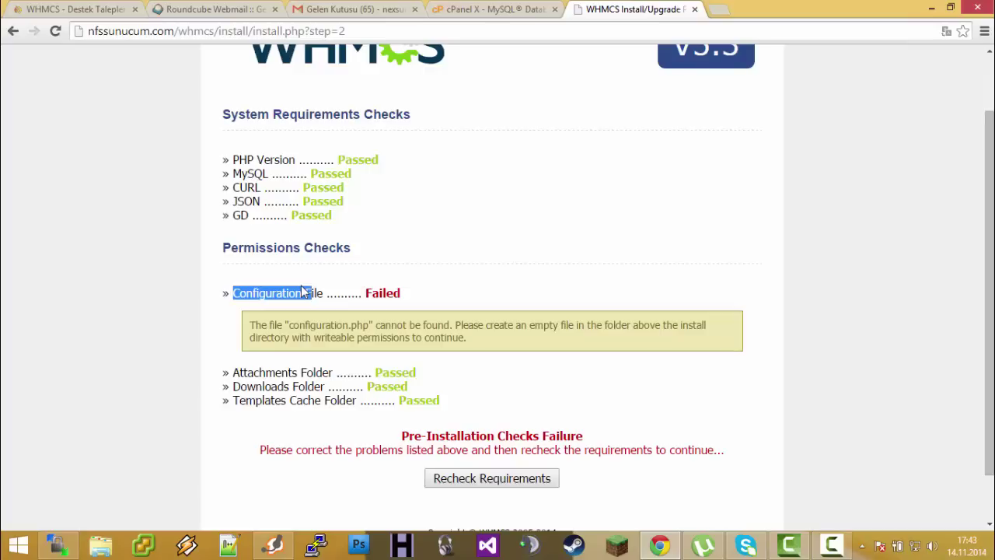
{"action": "left_click_drag", "start_coordinate": [303, 291], "coordinate": [311, 293]}
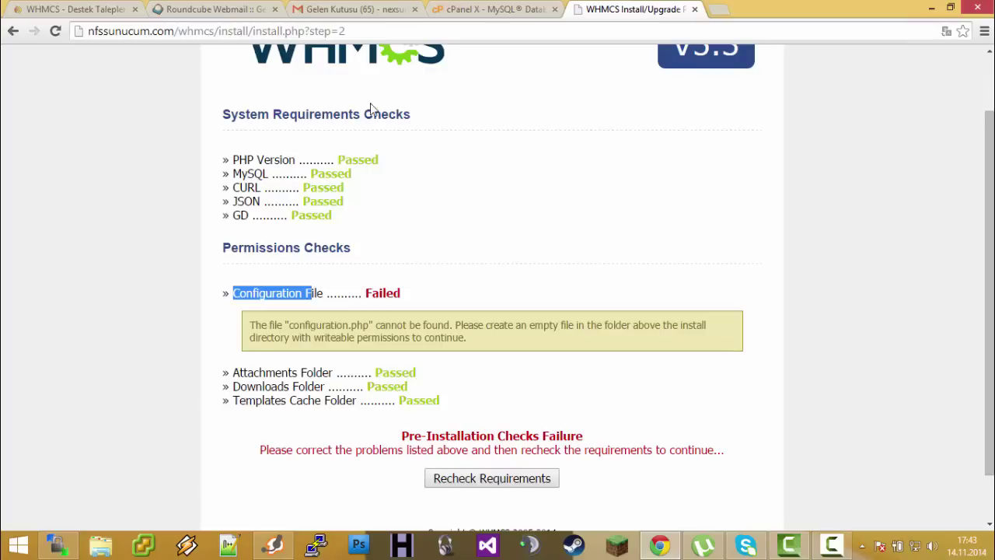
Bring WinSCP forward and open the server's whmcs folder
{"action": "left_click", "coordinate": [931, 7]}
{"action": "left_click", "coordinate": [56, 544]}
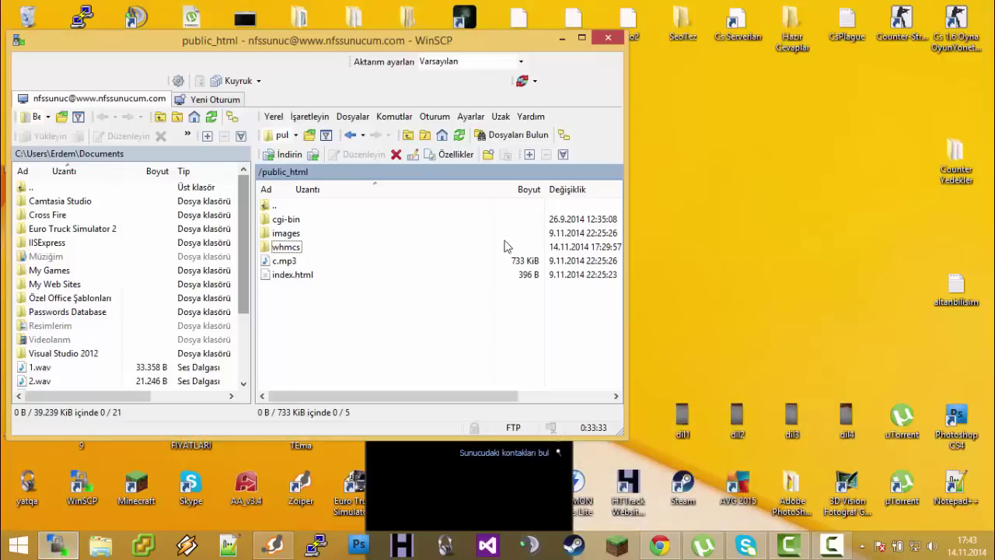
{"action": "double_click", "coordinate": [284, 246]}
{"action": "scroll", "coordinate": [324, 258], "scroll_direction": "down", "scroll_amount": 5}
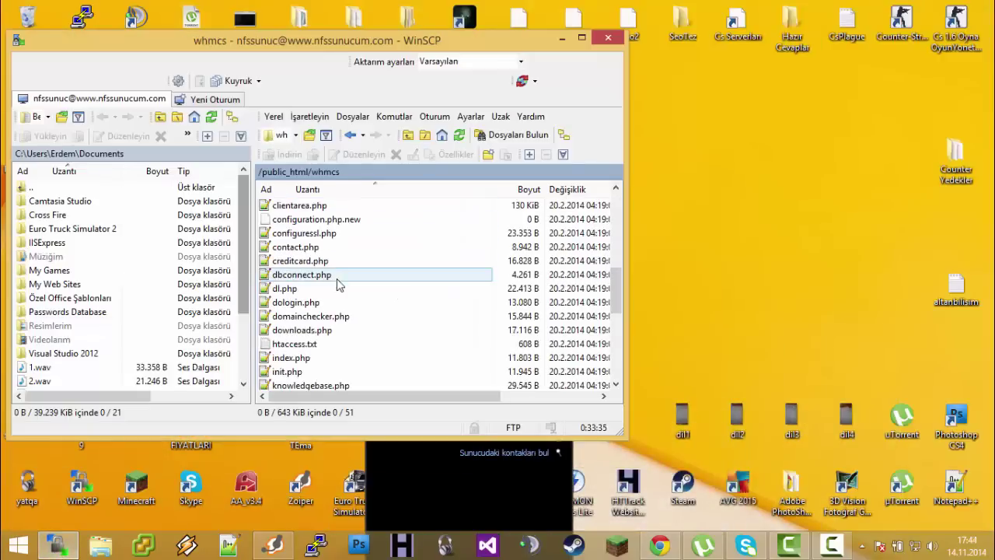
Rename configuration.php.new to configuration.php by removing the '.new' extension
{"action": "left_click", "coordinate": [315, 219]}
{"action": "left_click", "coordinate": [322, 221]}
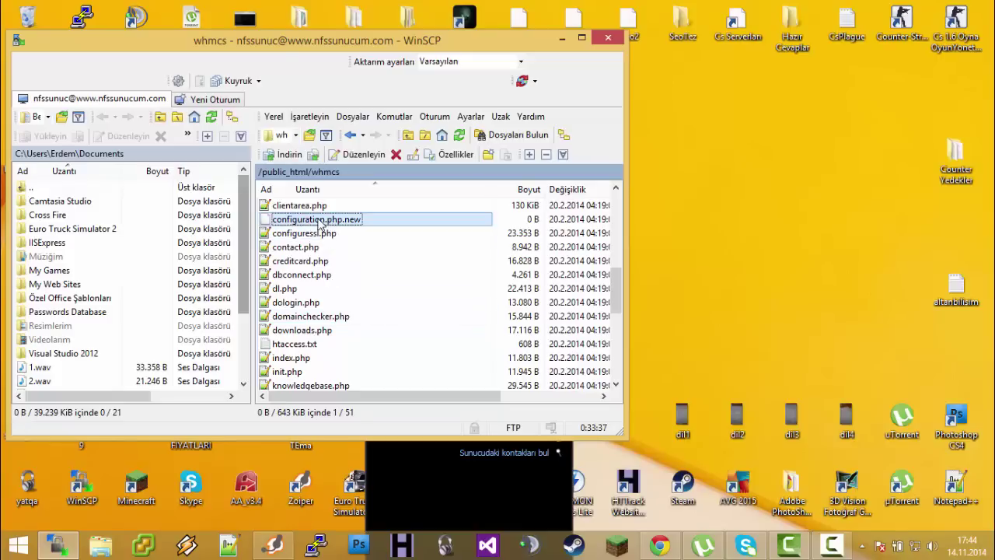
{"action": "right_click", "coordinate": [359, 221]}
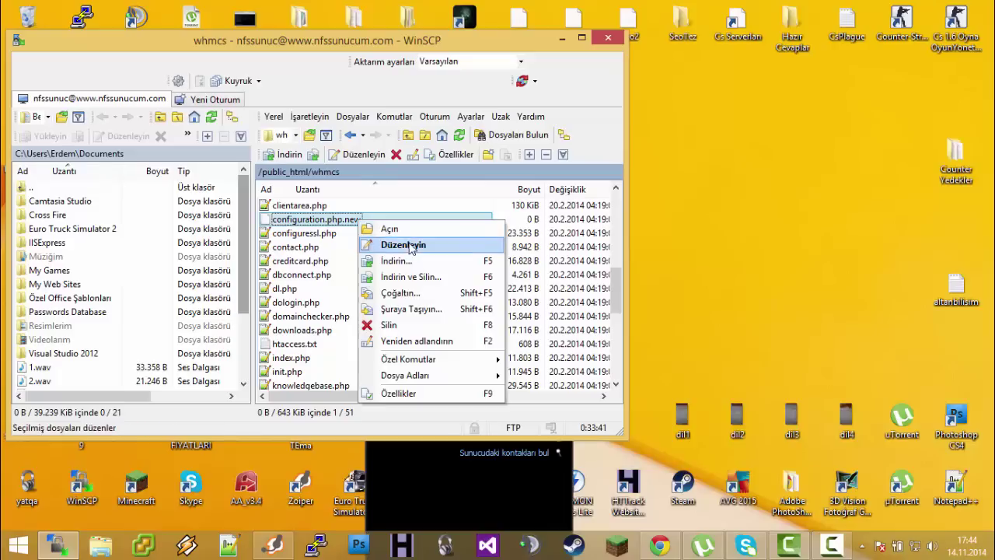
{"action": "left_click", "coordinate": [418, 342]}
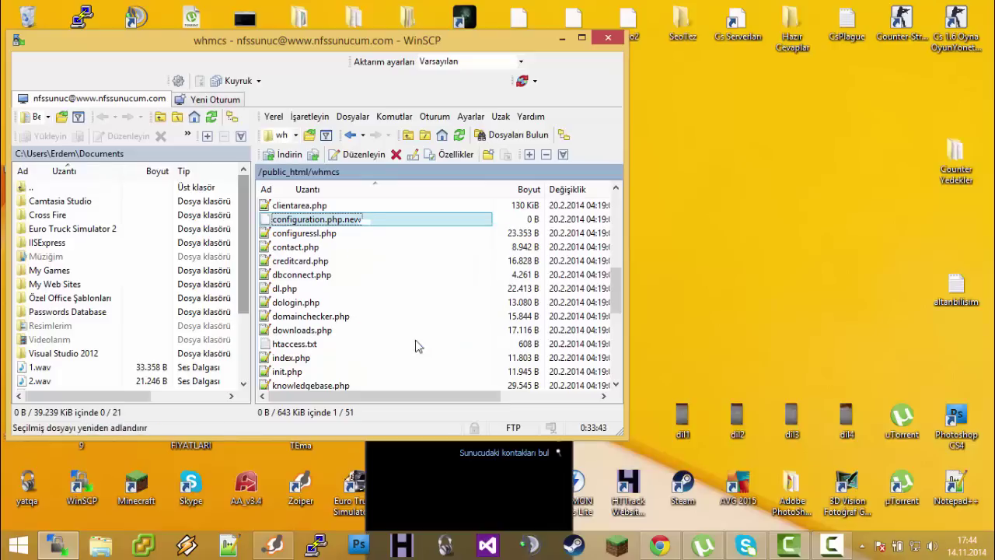
{"action": "left_click", "coordinate": [365, 219]}
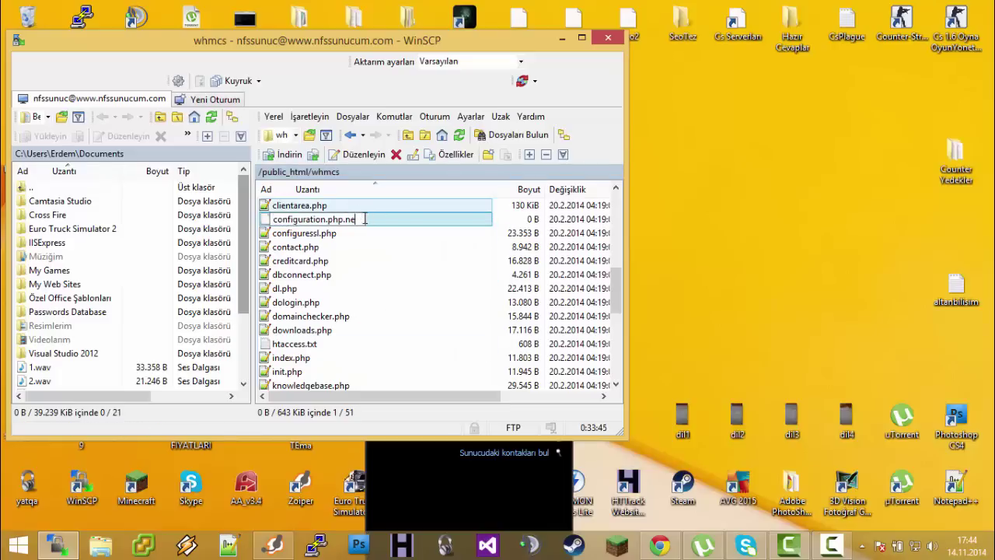
{"action": "key", "text": "BackSpace"}
{"action": "key", "text": "BackSpace"}
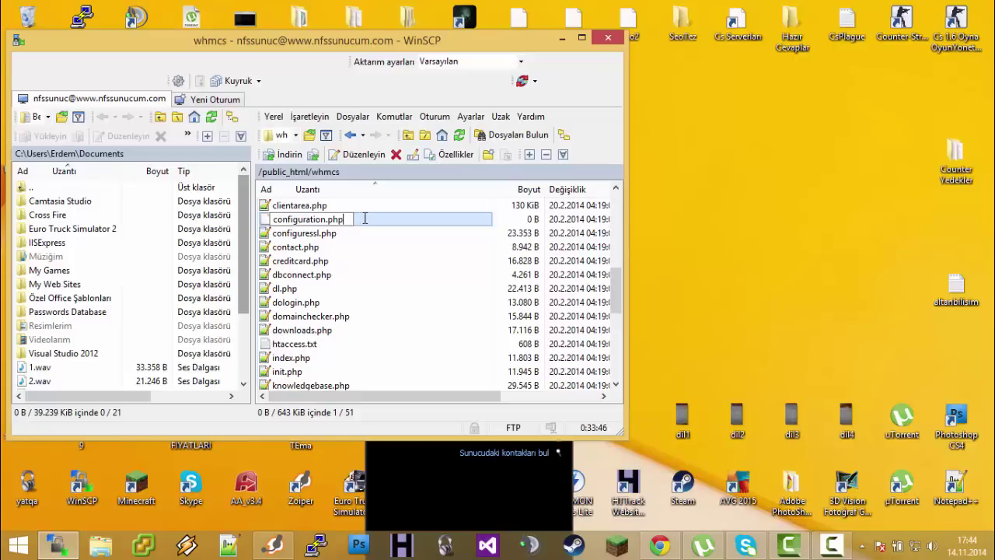
{"action": "key", "text": "Return"}
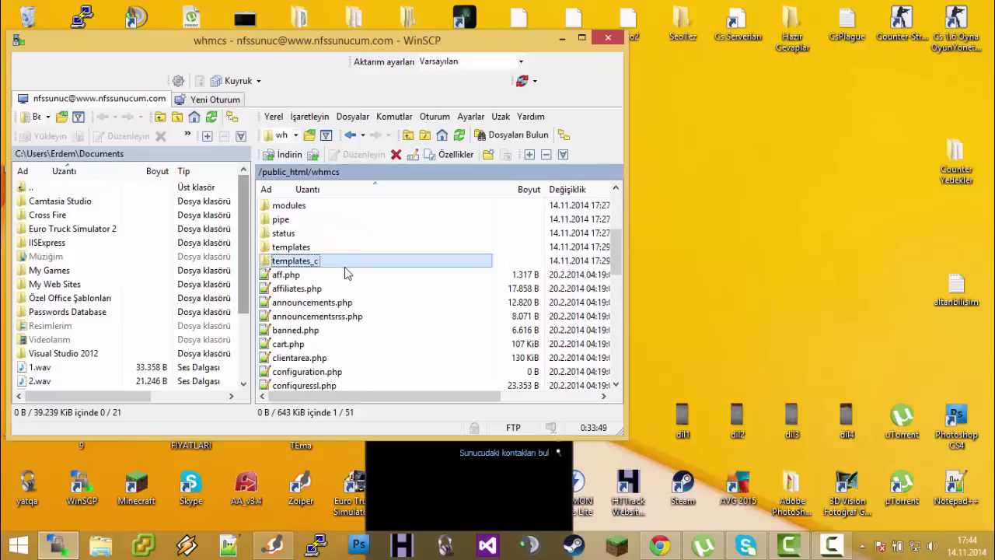
Check that configuration.php now appears in the whmcs folder listing
{"action": "scroll", "coordinate": [342, 300], "scroll_direction": "down", "scroll_amount": 6}
{"action": "left_click", "coordinate": [340, 291]}
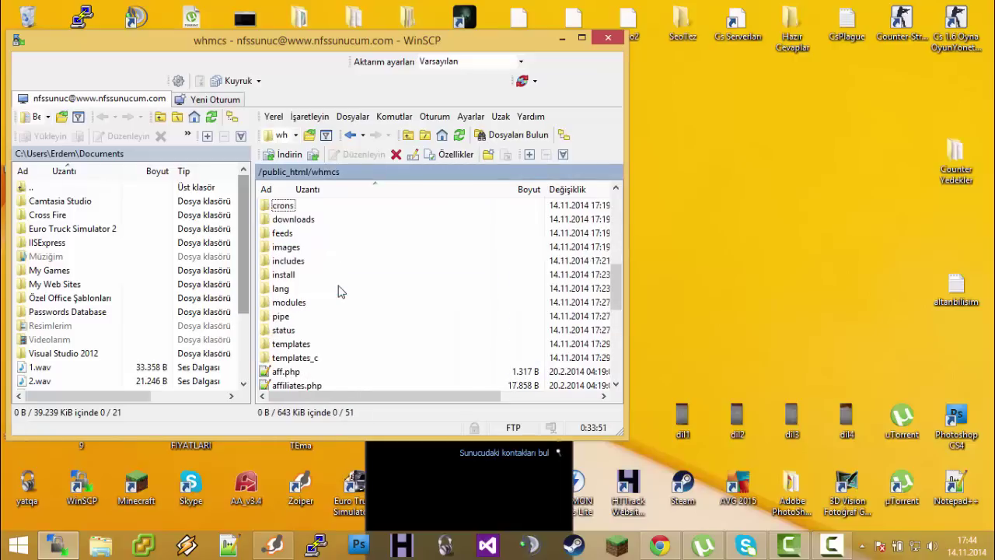
{"action": "scroll", "coordinate": [340, 291], "scroll_direction": "down", "scroll_amount": 5}
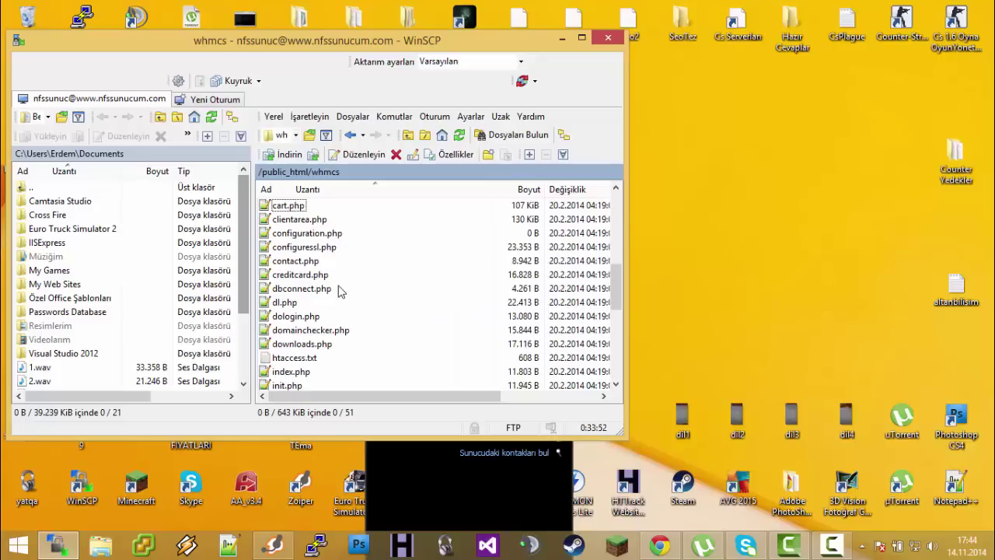
{"action": "left_click", "coordinate": [309, 233]}
Recheck the installation requirements and continue to the license and database form
{"action": "left_click", "coordinate": [659, 544]}
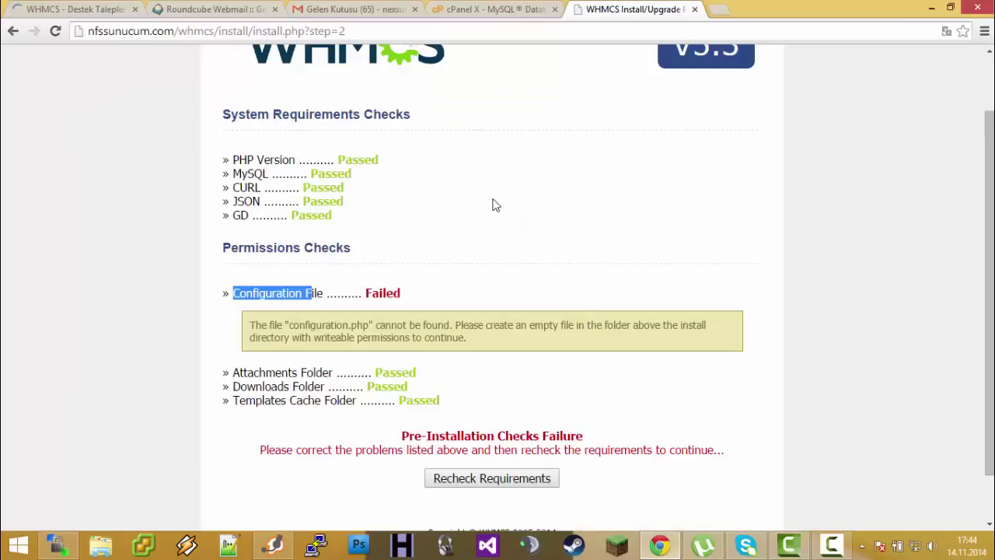
{"action": "left_click", "coordinate": [491, 478]}
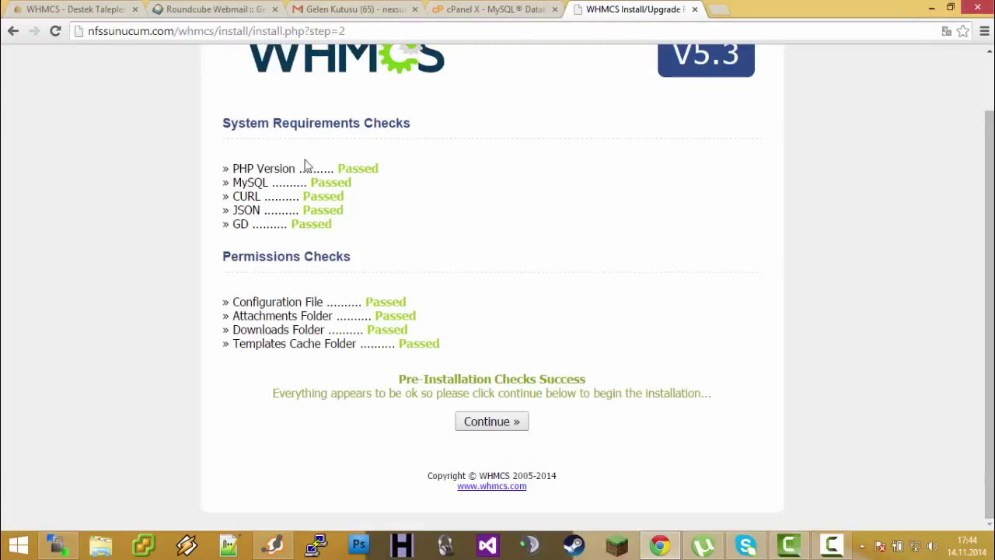
{"action": "left_click_drag", "start_coordinate": [488, 348], "coordinate": [537, 177]}
{"action": "left_click", "coordinate": [540, 156]}
{"action": "left_click", "coordinate": [507, 423]}
Enter the license key and paste the cPanel database user name into Database Username
{"action": "left_click", "coordinate": [437, 269]}
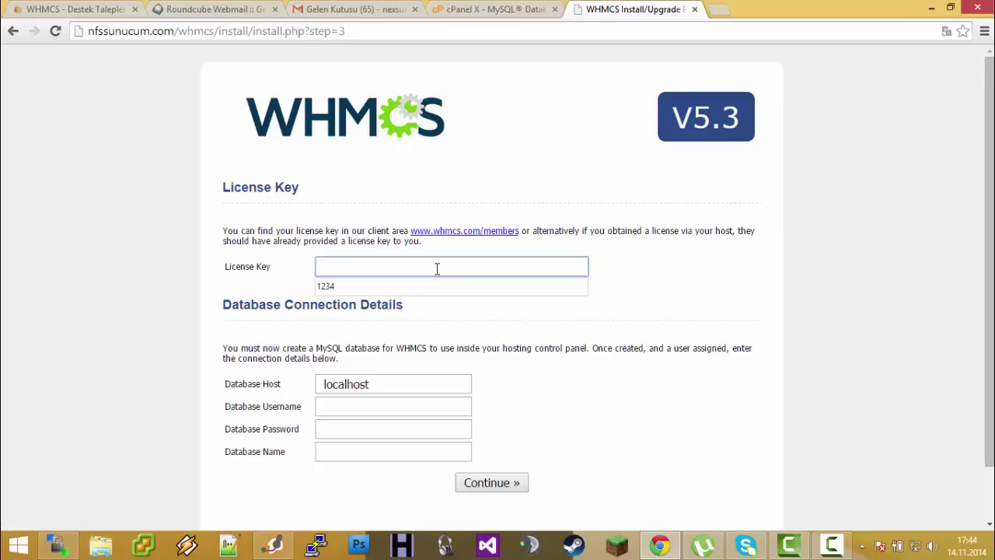
{"action": "type", "text": "1234"}
{"action": "left_click", "coordinate": [5, 237]}
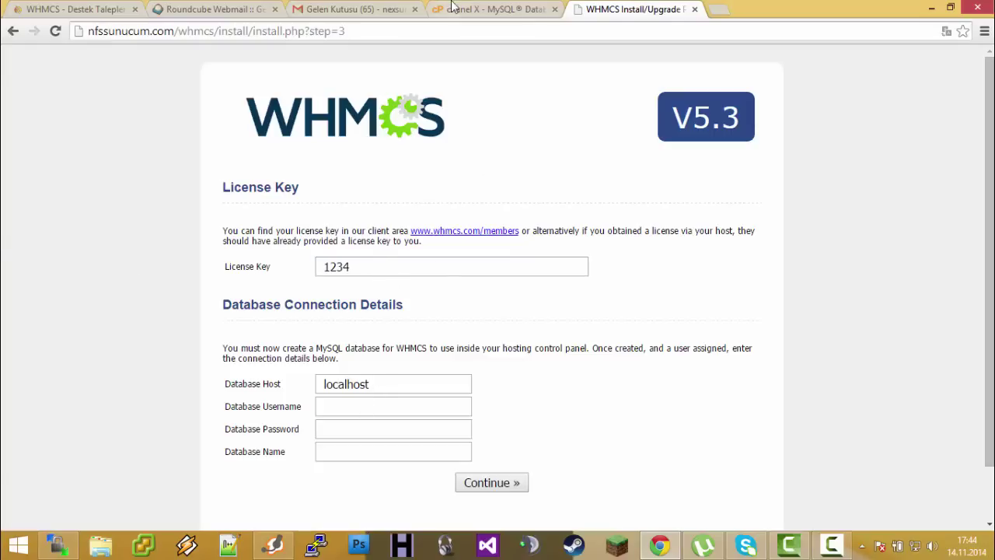
{"action": "left_click", "coordinate": [327, 406]}
{"action": "left_click", "coordinate": [505, 9]}
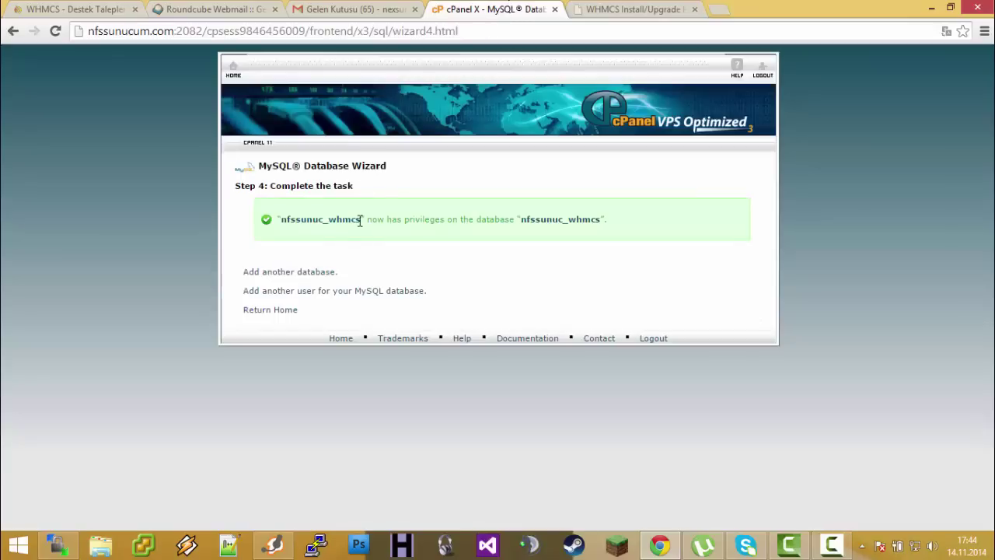
{"action": "left_click_drag", "start_coordinate": [361, 221], "coordinate": [269, 223]}
{"action": "key", "text": "ctrl+c"}
{"action": "left_click", "coordinate": [622, 9]}
{"action": "key", "text": "ctrl+v"}
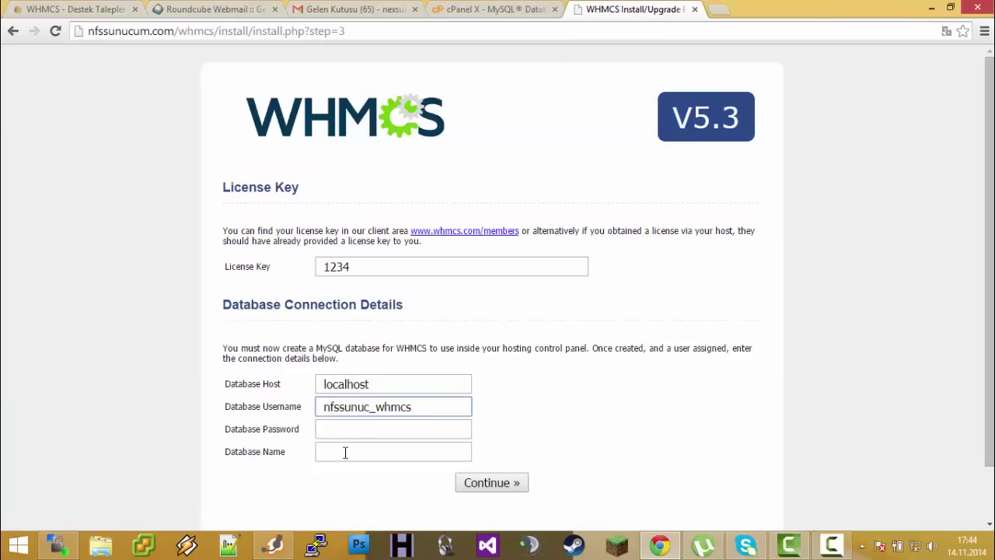
Fill in the Database Name and Database Password, then submit the details
{"action": "left_click", "coordinate": [345, 452]}
{"action": "key", "text": "ctrl+v"}
{"action": "left_click", "coordinate": [362, 429]}
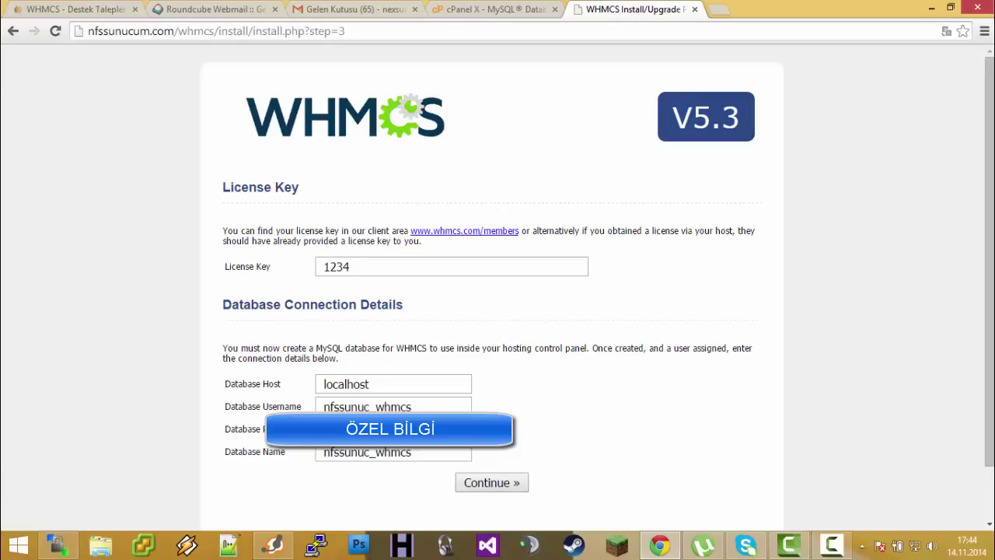
{"action": "key", "text": "ctrl+shift+Tab"}
{"action": "key", "text": "ctrl+Tab"}
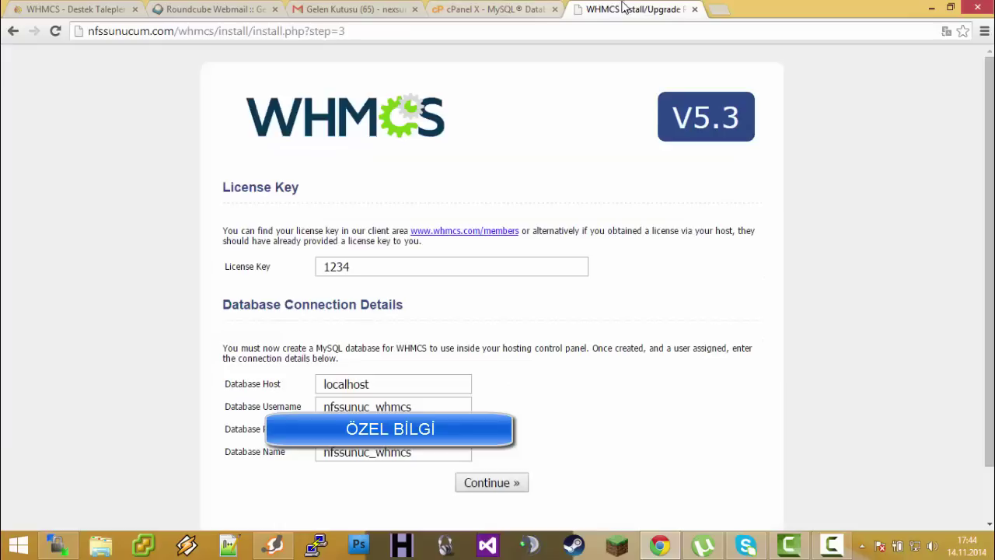
{"action": "key", "text": "ctrl+shift+Tab"}
{"action": "left_click", "coordinate": [616, 8]}
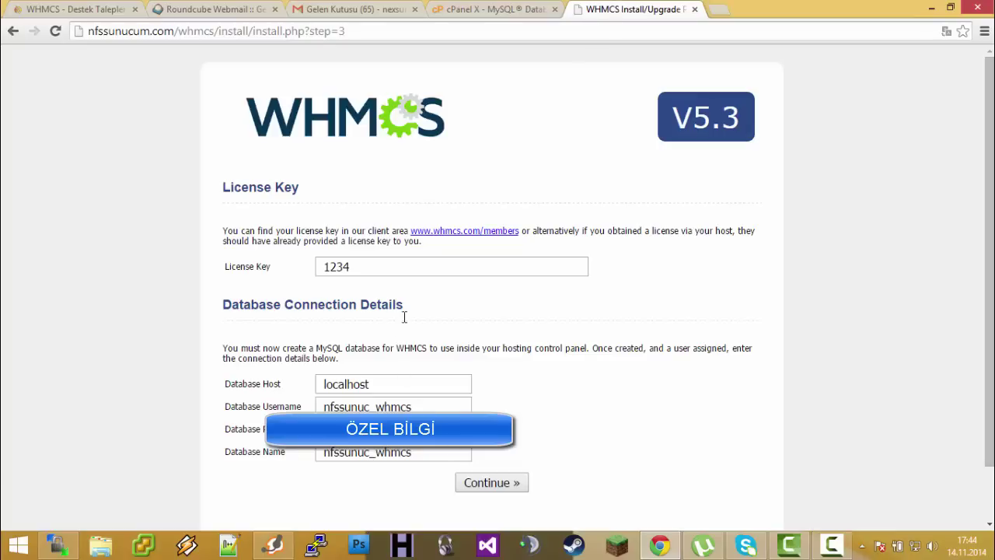
{"action": "left_click", "coordinate": [506, 483]}
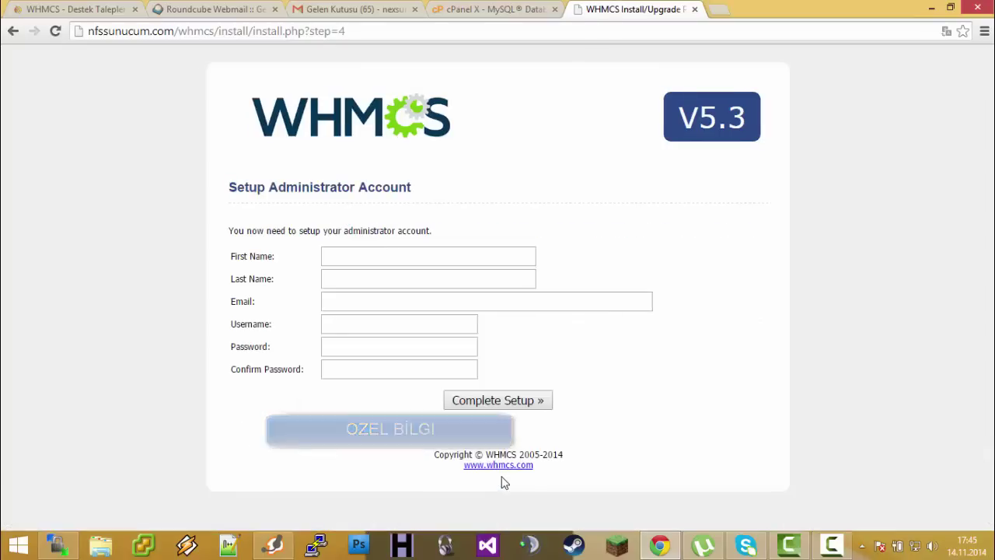
Fill the administrator's names from saved entries, enter and confirm the password, and complete setup
{"action": "left_click", "coordinate": [405, 248]}
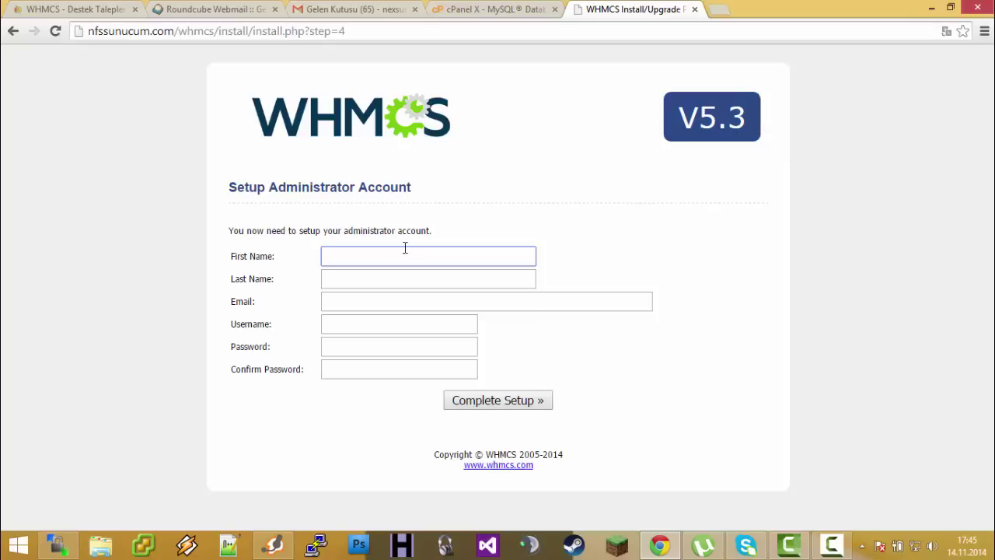
{"action": "left_click", "coordinate": [405, 248]}
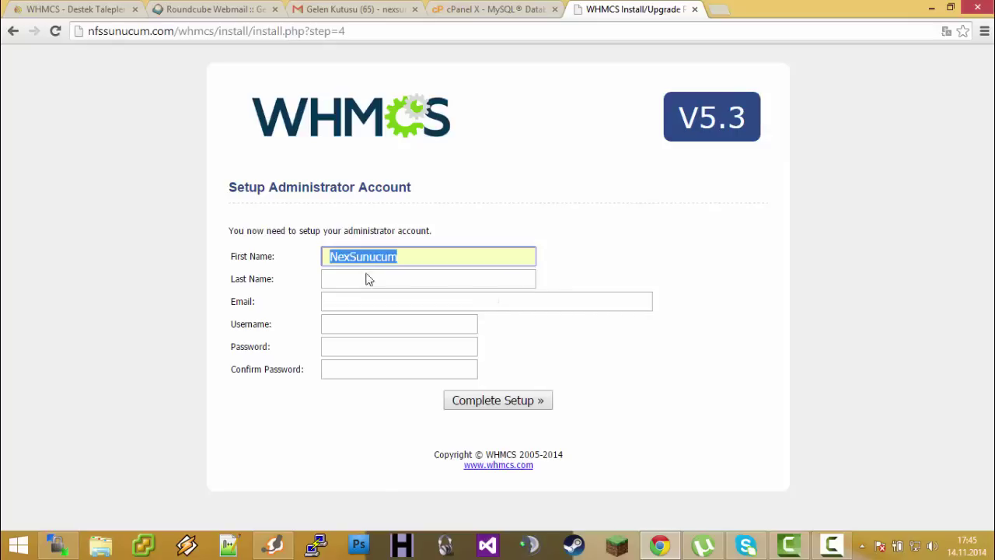
{"action": "left_click", "coordinate": [366, 276]}
{"action": "left_click", "coordinate": [394, 280]}
{"action": "left_click", "coordinate": [363, 298]}
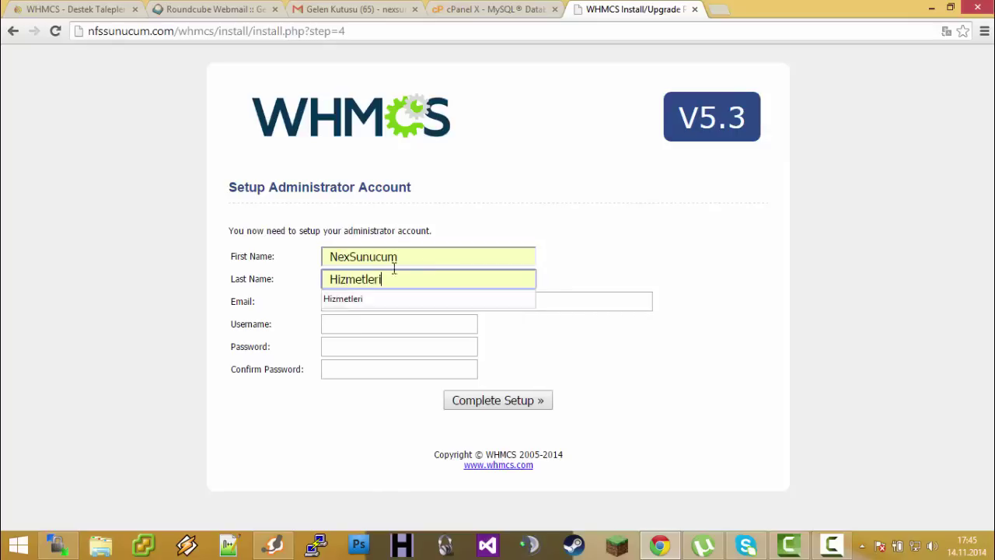
{"action": "left_click", "coordinate": [329, 257]}
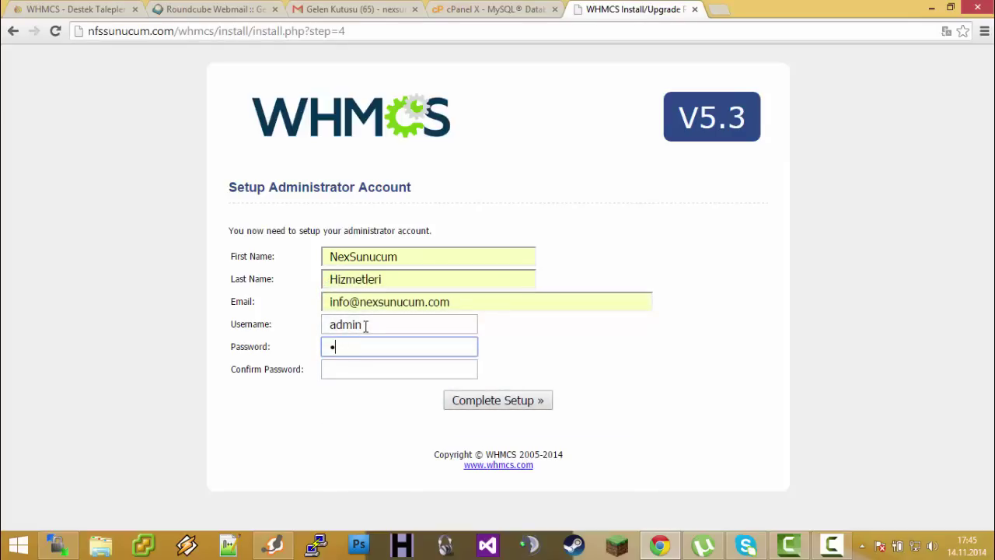
{"action": "type", "text": "**"}
{"action": "key", "text": "Tab"}
{"action": "type", "text": "*************"}
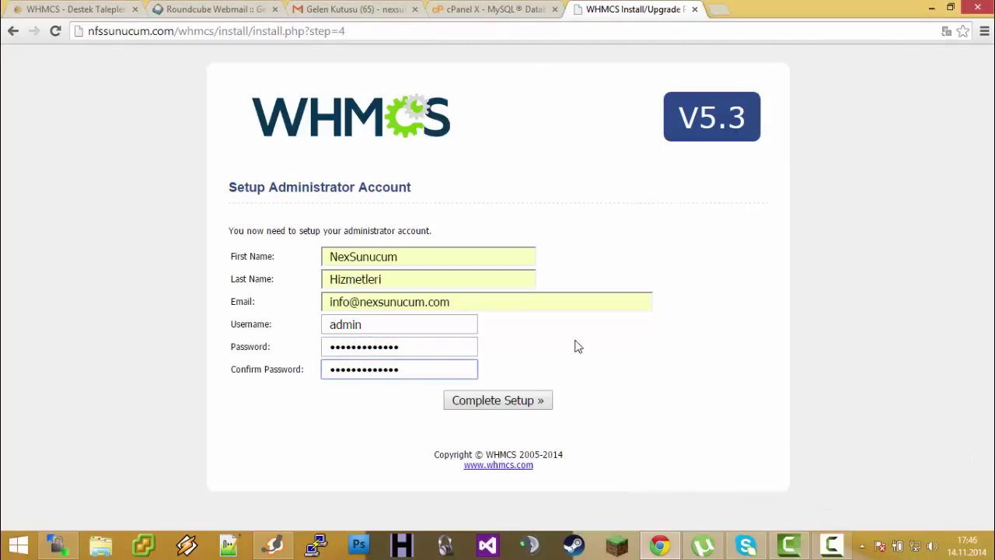
{"action": "left_click", "coordinate": [539, 400]}
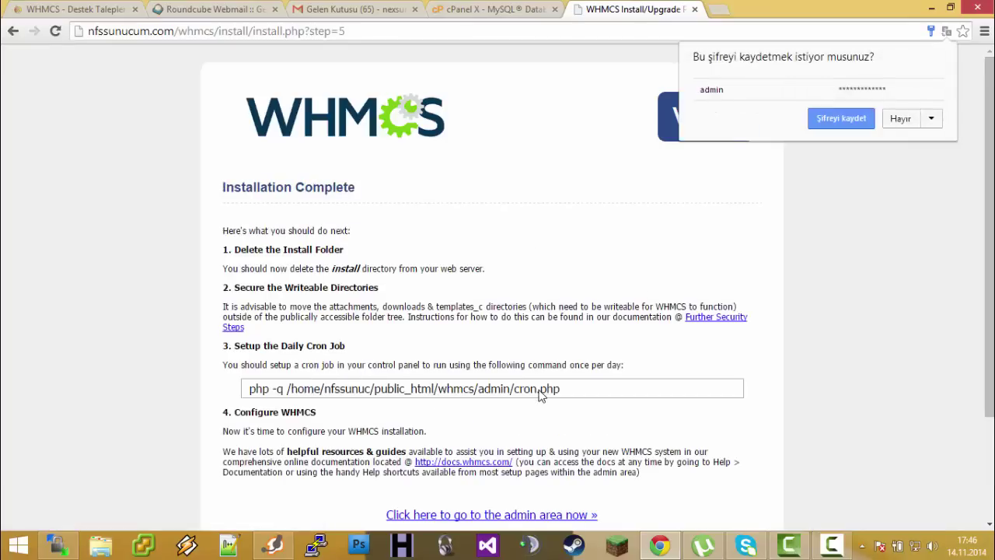
Read through the Installation Complete instructions and bring WinSCP back to the front
{"action": "scroll", "coordinate": [457, 354], "scroll_direction": "down", "scroll_amount": 2}
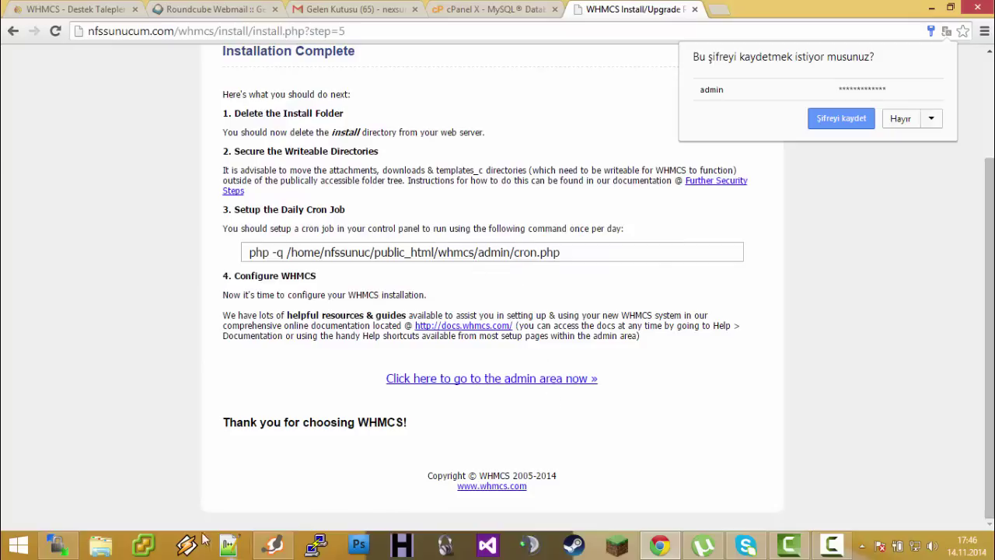
{"action": "left_click", "coordinate": [56, 544]}
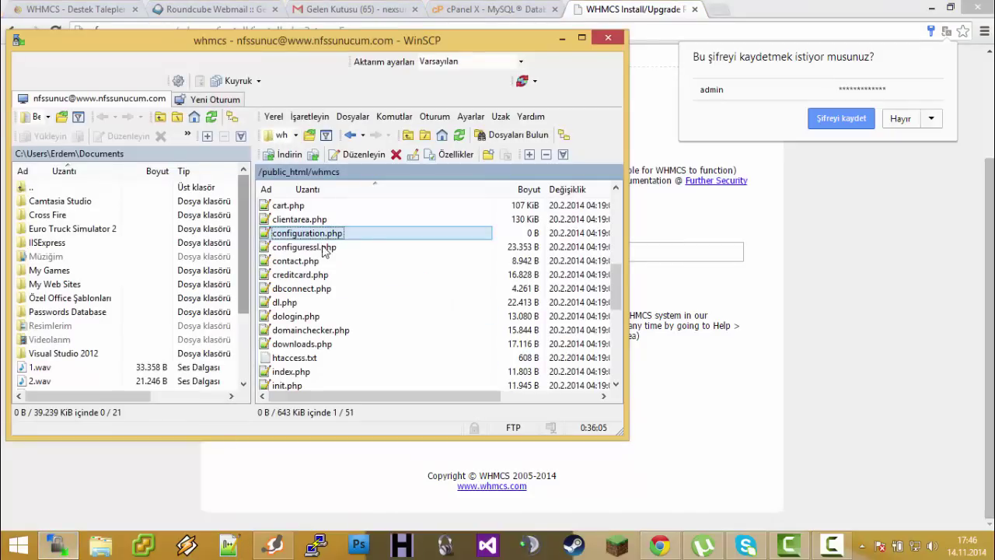
Rename the install folder in /public_html/whmcs to installasd and minimise WinSCP
{"action": "scroll", "coordinate": [381, 302], "scroll_direction": "up", "scroll_amount": 5}
{"action": "scroll", "coordinate": [382, 302], "scroll_direction": "down", "scroll_amount": 9}
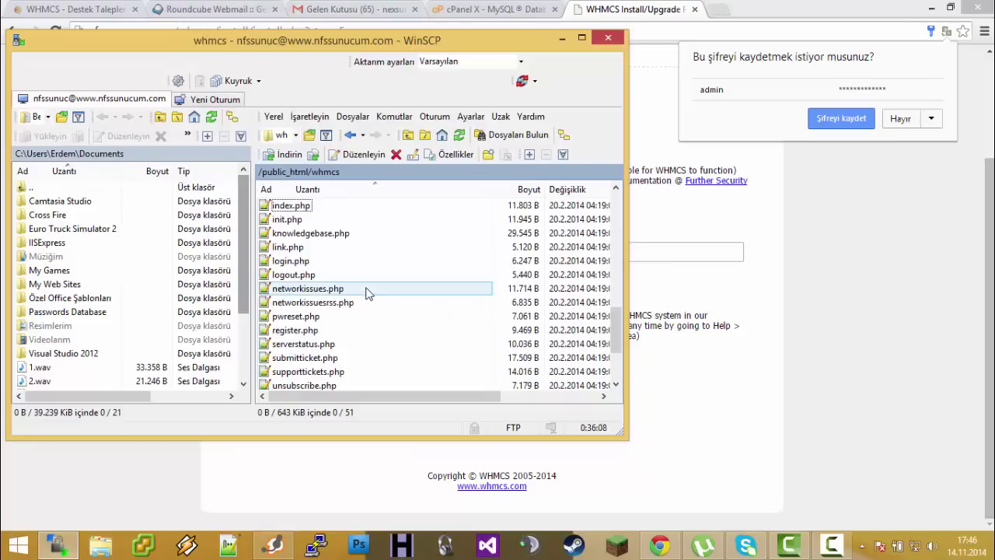
{"action": "scroll", "coordinate": [366, 291], "scroll_direction": "up", "scroll_amount": 9}
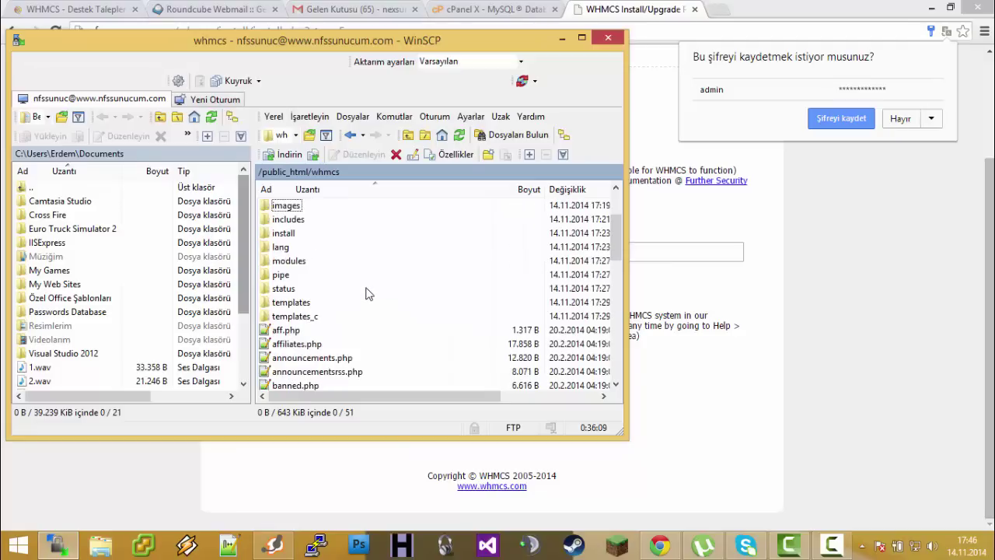
{"action": "right_click", "coordinate": [317, 235]}
{"action": "right_click", "coordinate": [281, 234]}
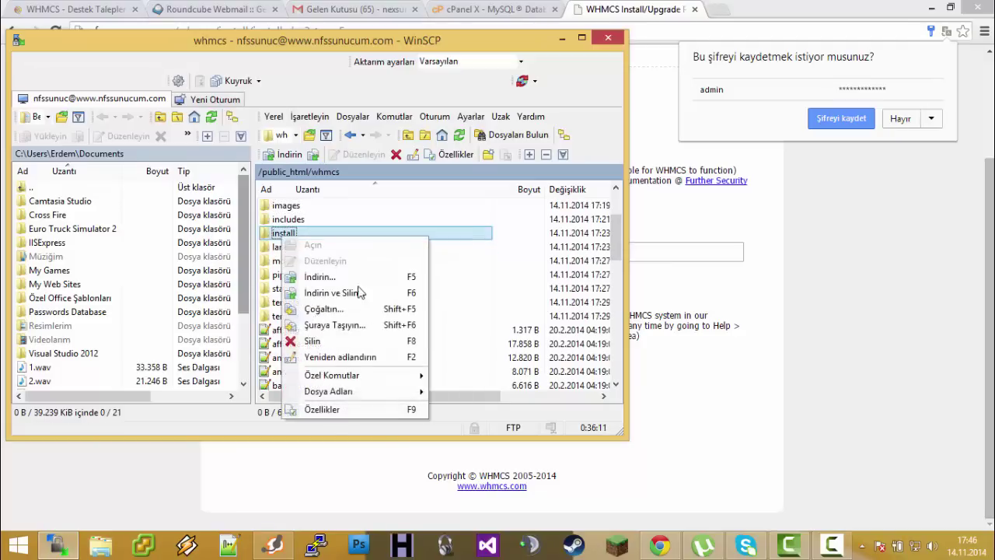
{"action": "left_click", "coordinate": [362, 357]}
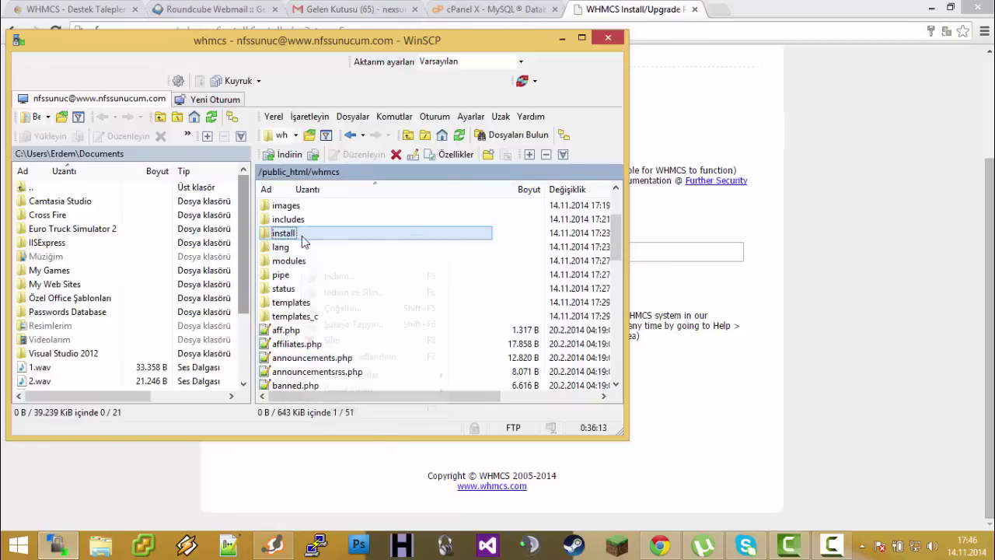
{"action": "left_click", "coordinate": [361, 357]}
{"action": "left_click", "coordinate": [304, 233]}
{"action": "type", "text": "asdasd"}
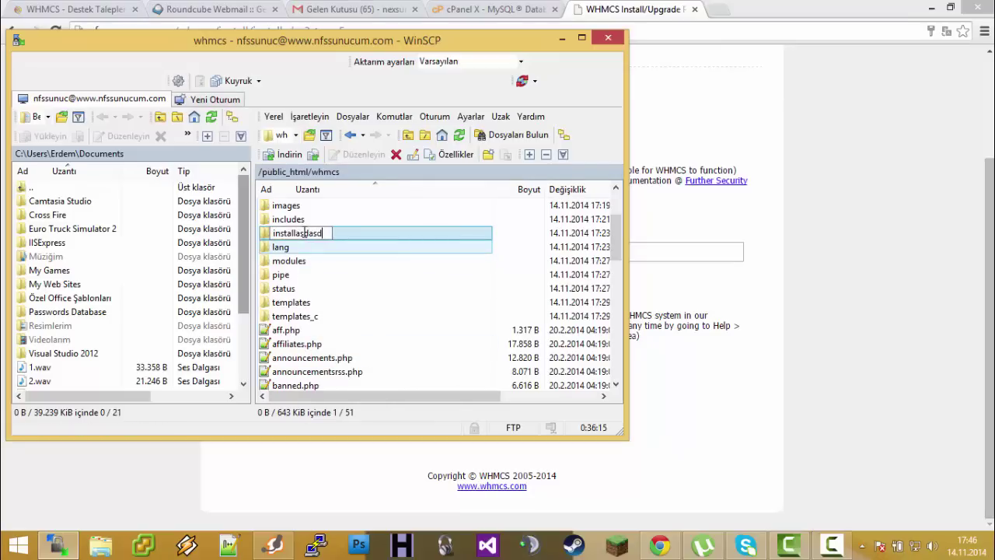
{"action": "key", "text": "Return"}
{"action": "left_click", "coordinate": [562, 38]}
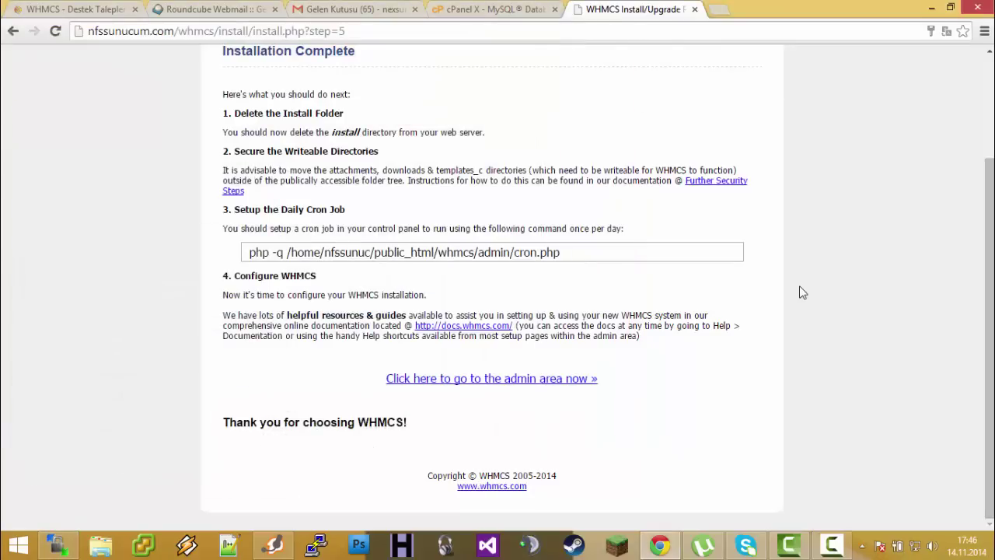
Go to the admin area, submit the admin login, and decline Chrome's save-password prompt
{"action": "left_click", "coordinate": [540, 380]}
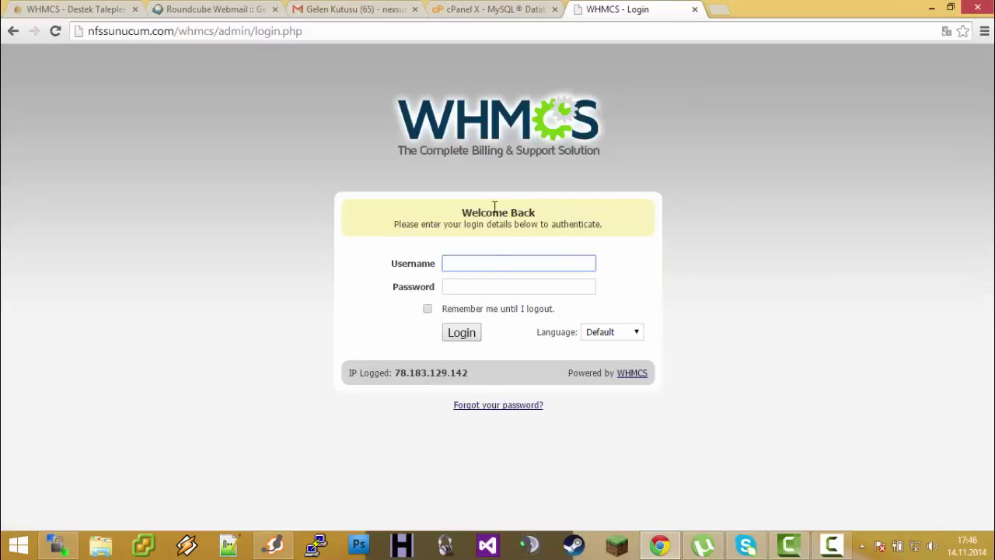
{"action": "left_click", "coordinate": [488, 263]}
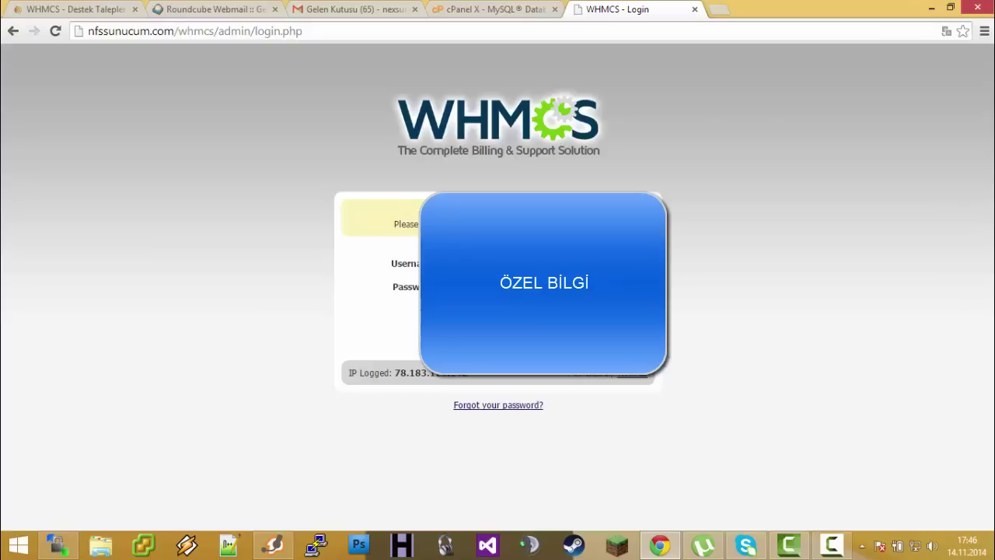
{"action": "key", "text": "Return"}
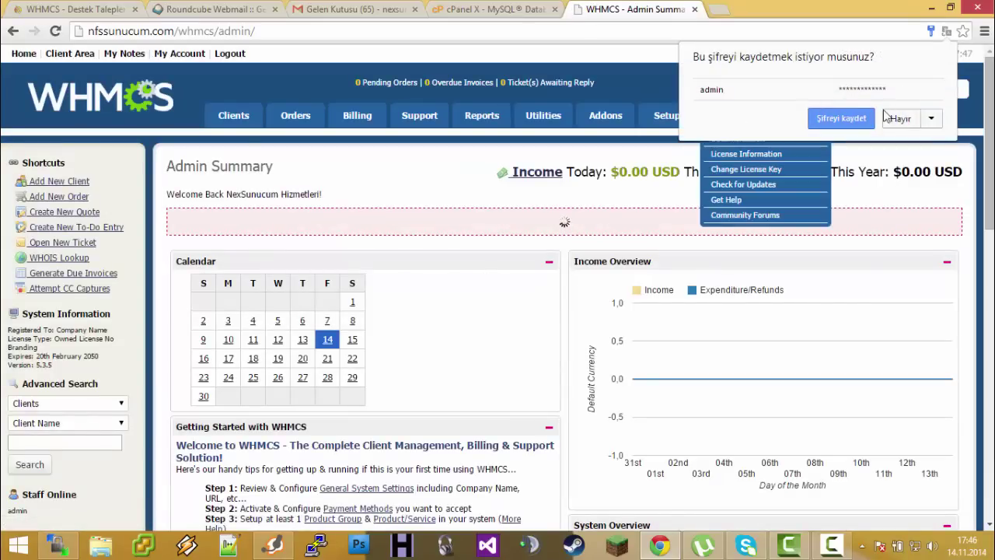
{"action": "left_click", "coordinate": [900, 118]}
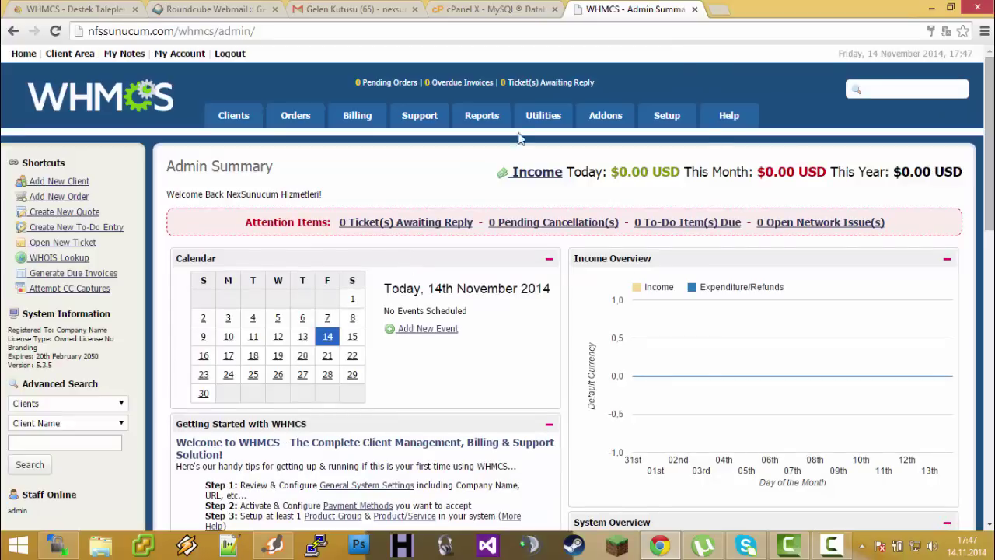
Open the admin account's Edit Admin Details from Administrator Users, keeping English as language
{"action": "mouse_move", "coordinate": [660, 119]}
{"action": "mouse_move", "coordinate": [690, 173]}
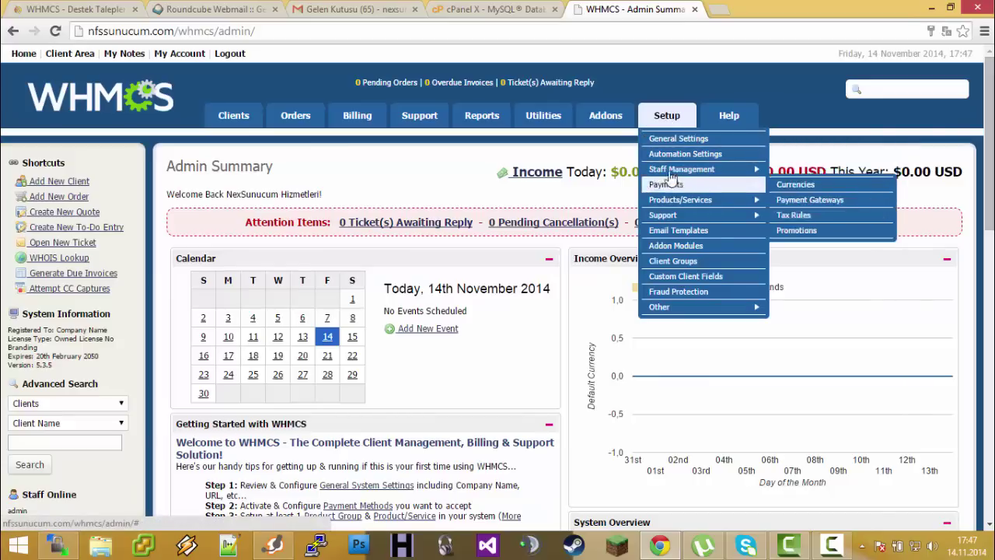
{"action": "left_click", "coordinate": [796, 171]}
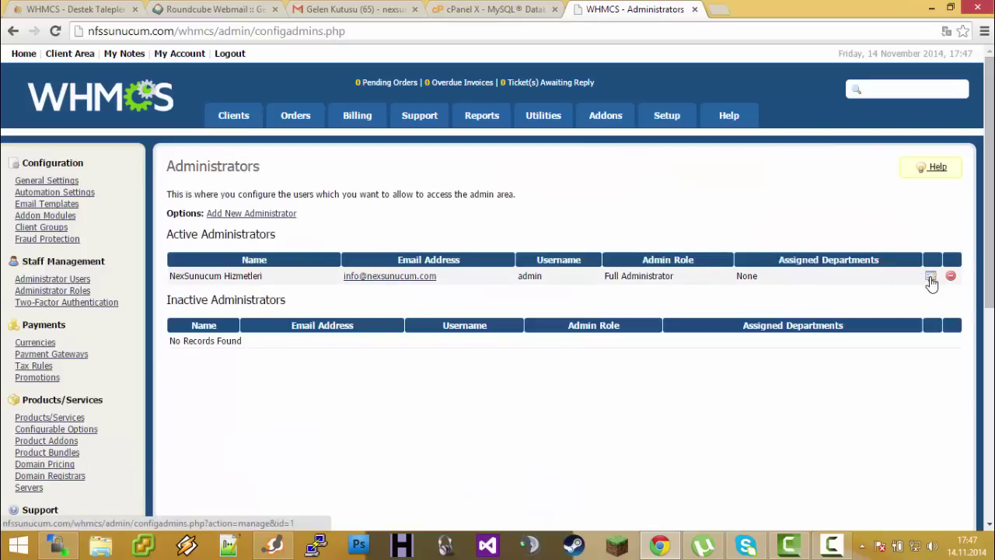
{"action": "left_click", "coordinate": [930, 282]}
{"action": "scroll", "coordinate": [373, 280], "scroll_direction": "down", "scroll_amount": 3}
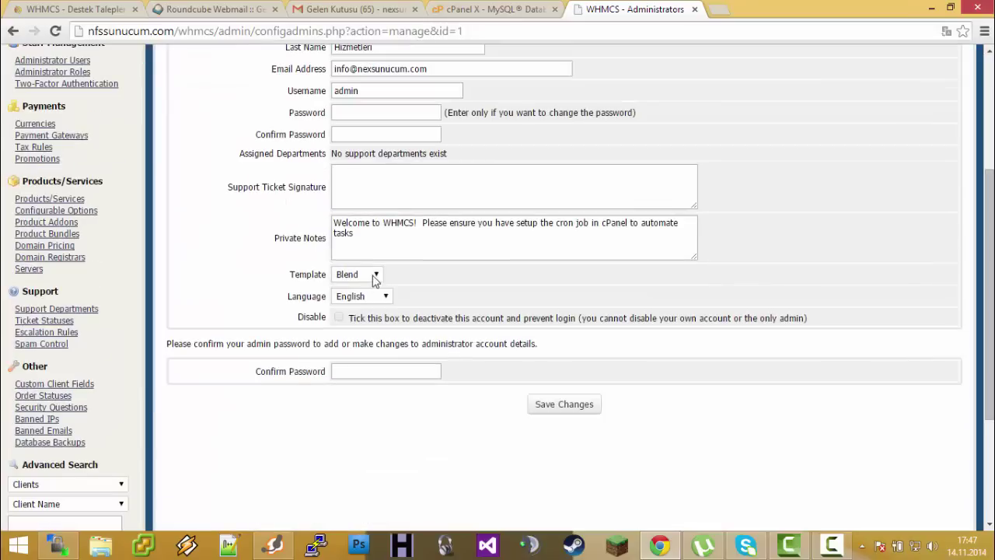
{"action": "left_click", "coordinate": [376, 296]}
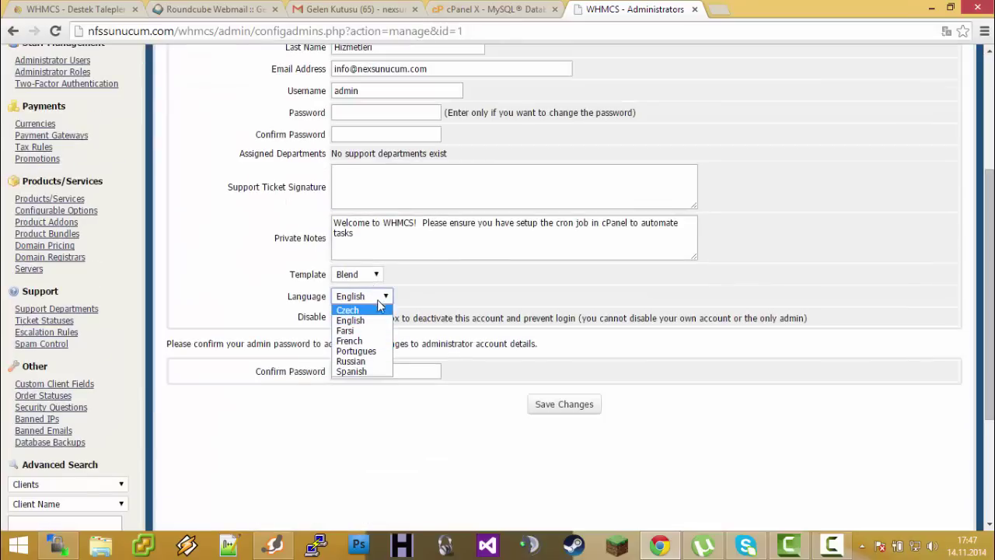
{"action": "left_click", "coordinate": [472, 289]}
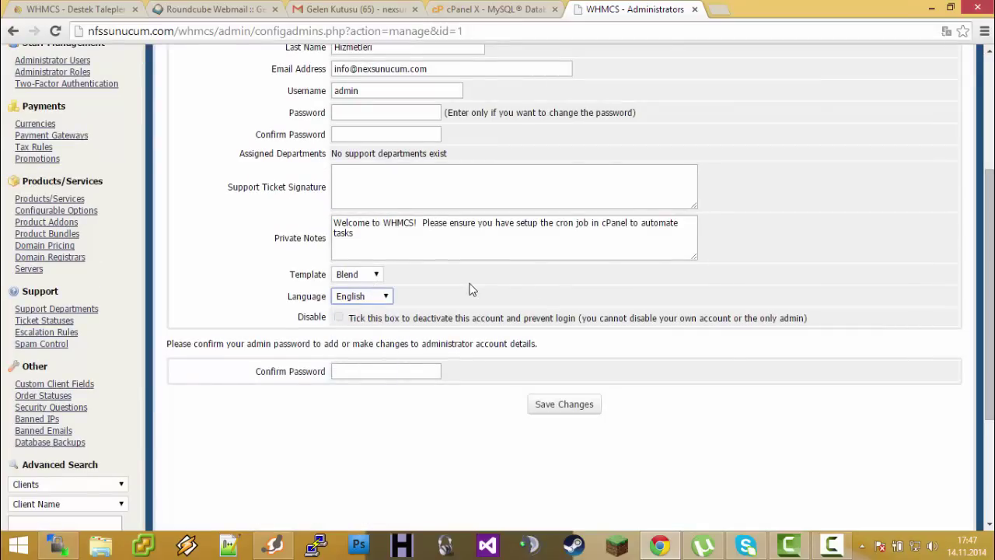
{"action": "scroll", "coordinate": [374, 157], "scroll_direction": "up", "scroll_amount": 3}
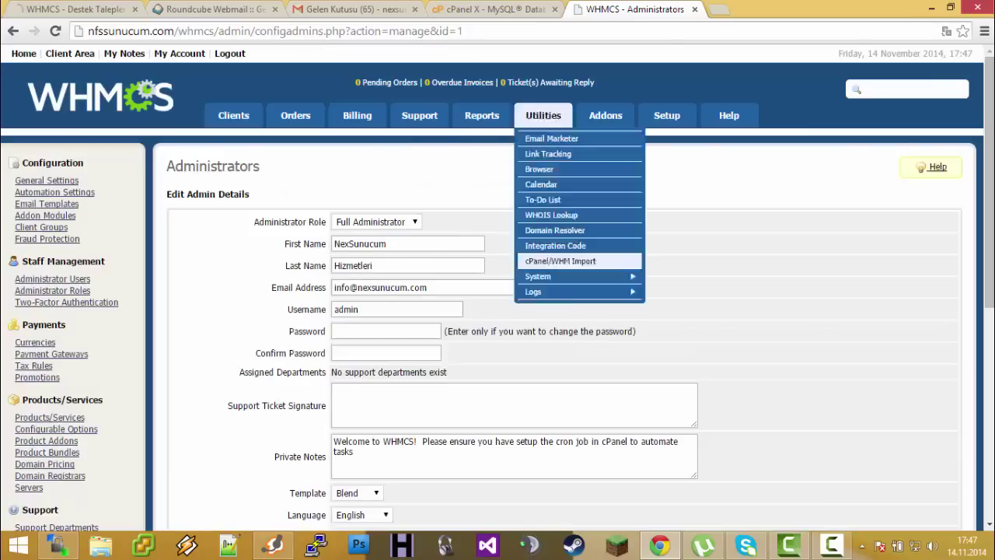
{"action": "mouse_move", "coordinate": [659, 545]}
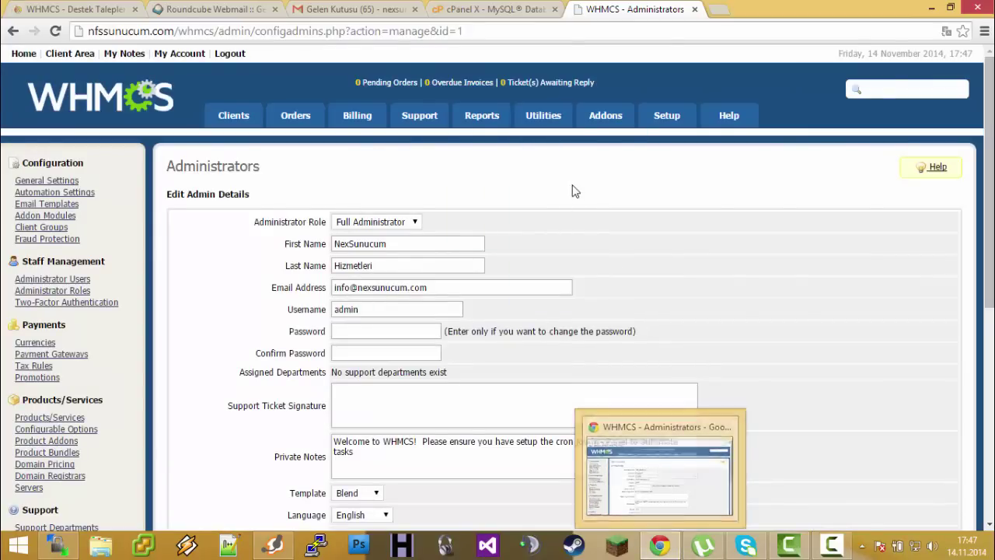
View the clients list, then return to the Admin Summary dashboard
{"action": "left_click", "coordinate": [230, 120]}
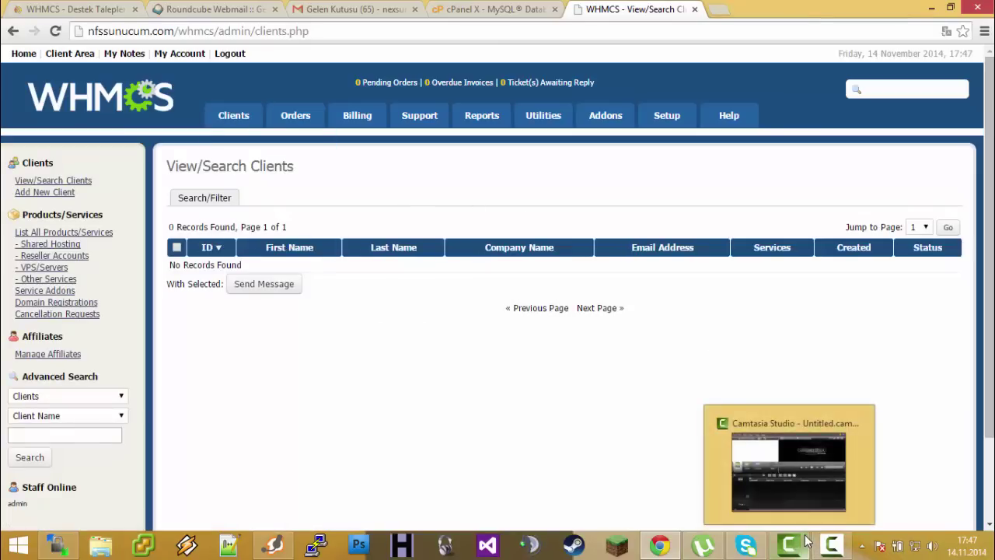
{"action": "left_click", "coordinate": [788, 466]}
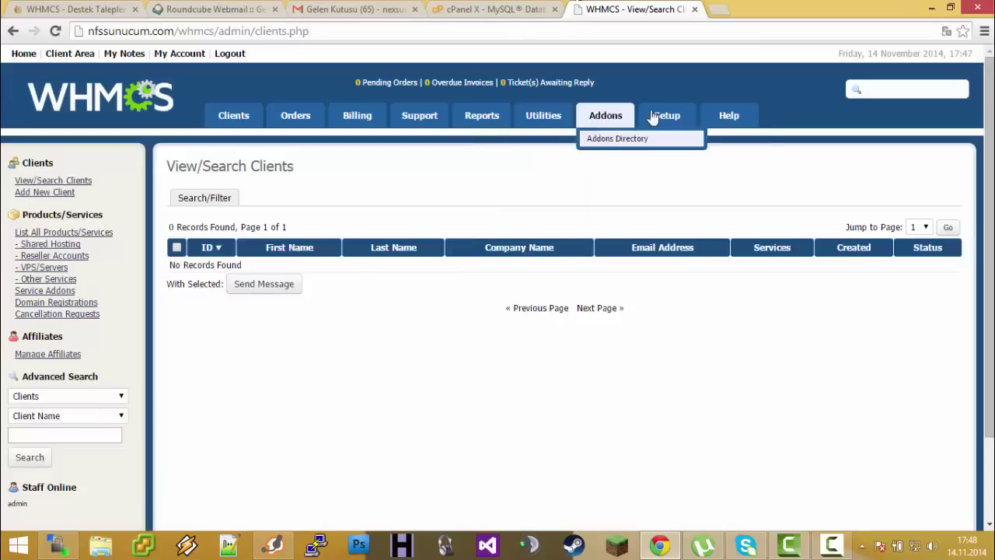
{"action": "mouse_move", "coordinate": [645, 118]}
{"action": "left_click", "coordinate": [204, 122]}
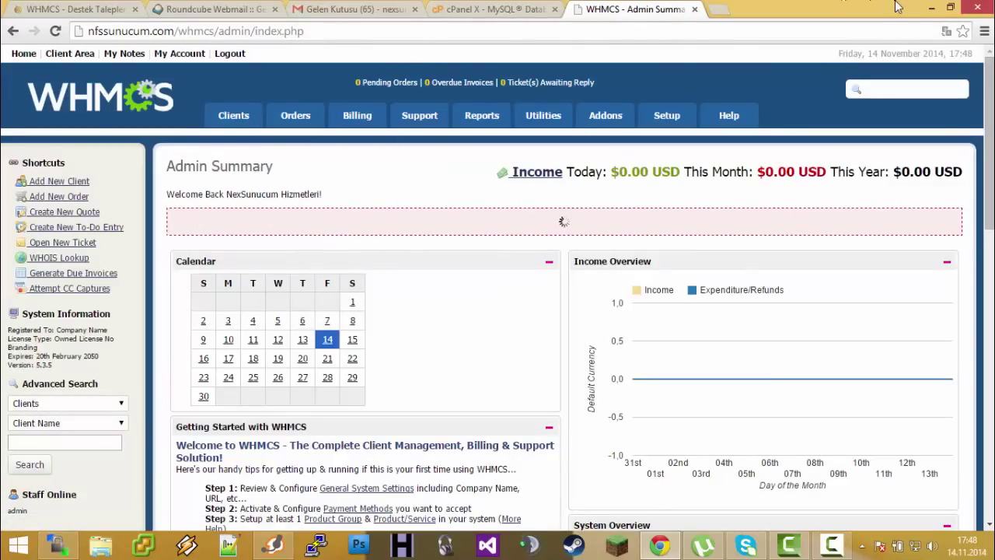
Minimise the browser and select the turkish file on the desktop
{"action": "left_click", "coordinate": [931, 8]}
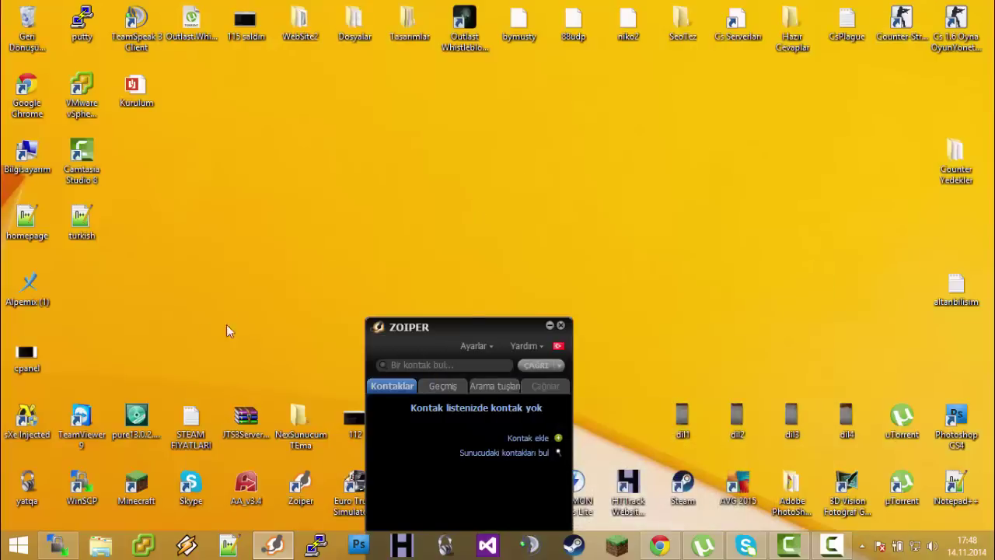
{"action": "left_click_drag", "start_coordinate": [81, 220], "coordinate": [518, 159]}
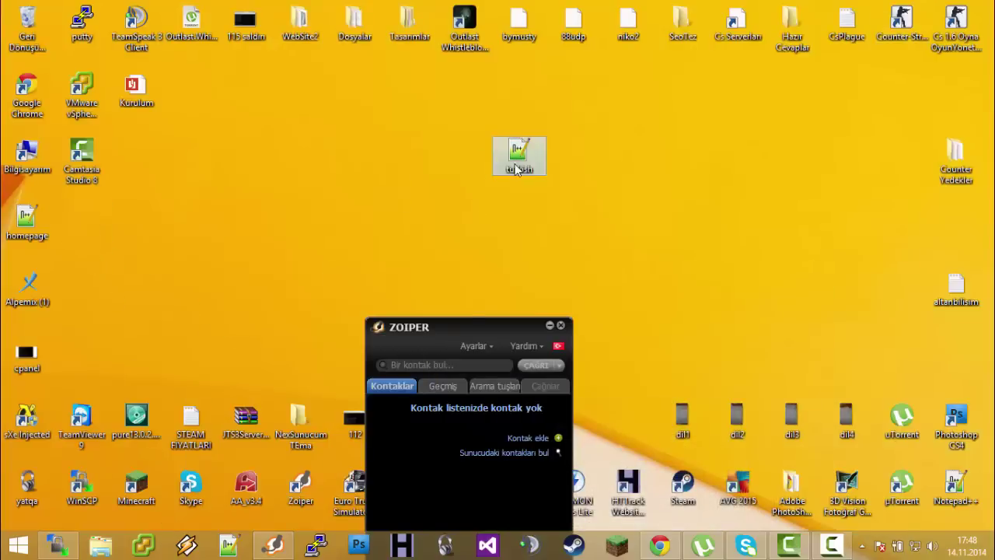
{"action": "left_click", "coordinate": [47, 219]}
{"action": "key", "text": "Delete"}
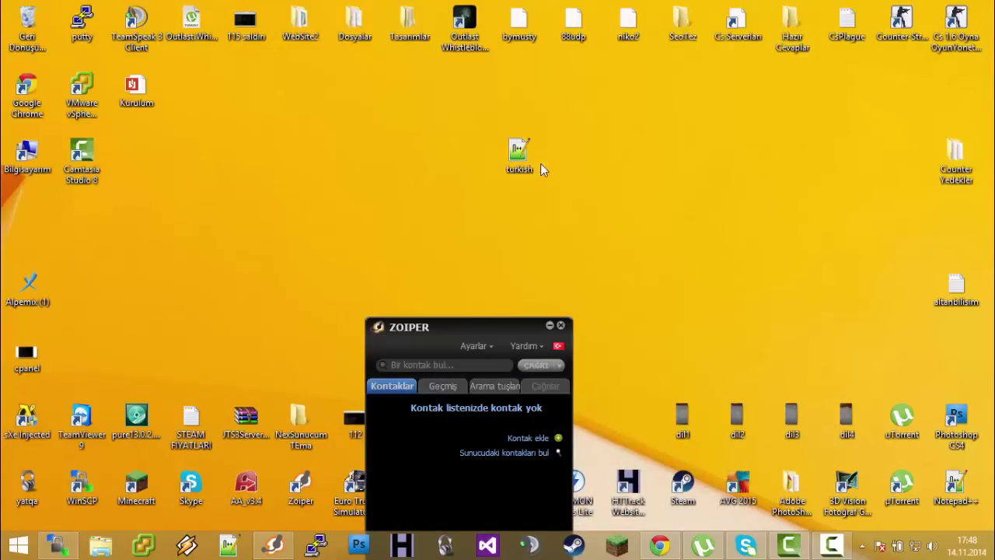
{"action": "left_click", "coordinate": [519, 159]}
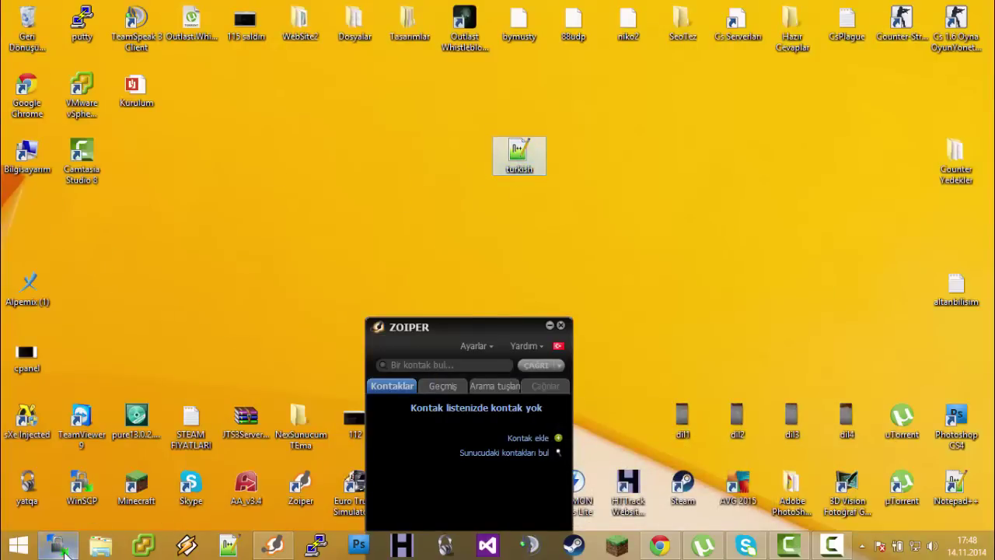
Launch WinSCP and open the server's admin/lang folder
{"action": "double_click", "coordinate": [82, 486]}
{"action": "left_click_drag", "start_coordinate": [432, 25], "coordinate": [873, 112]}
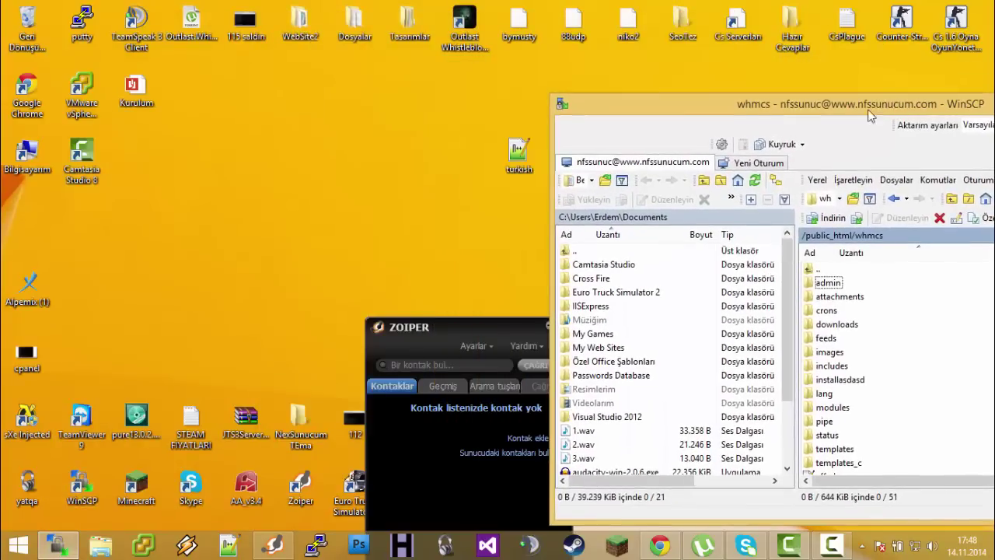
{"action": "left_click_drag", "start_coordinate": [730, 109], "coordinate": [491, 52]}
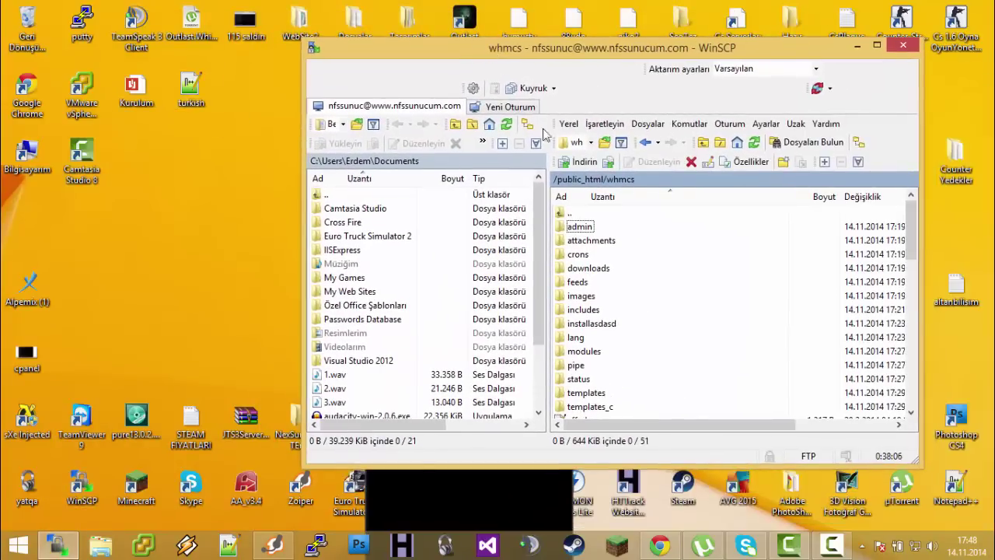
{"action": "left_click", "coordinate": [606, 226]}
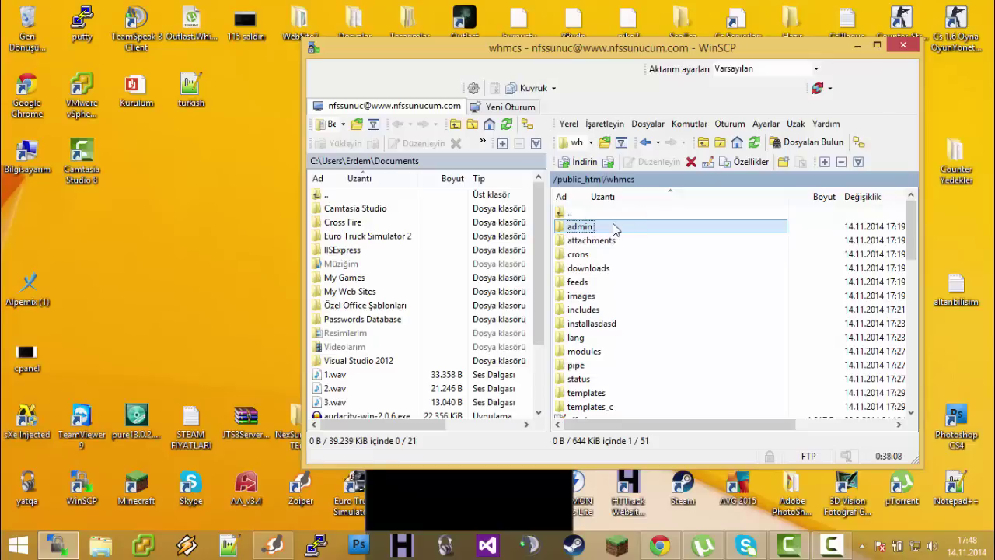
{"action": "double_click", "coordinate": [608, 230]}
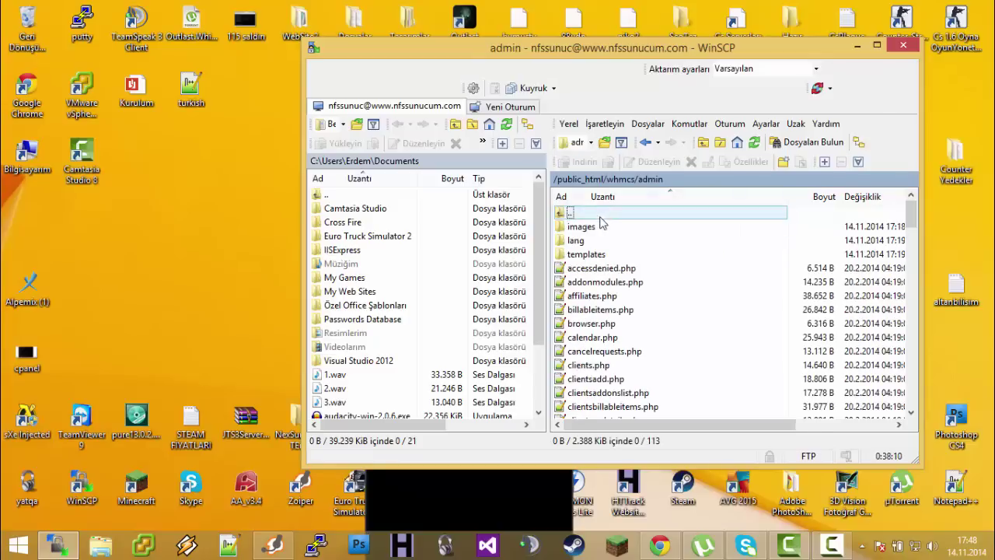
{"action": "left_click", "coordinate": [577, 241]}
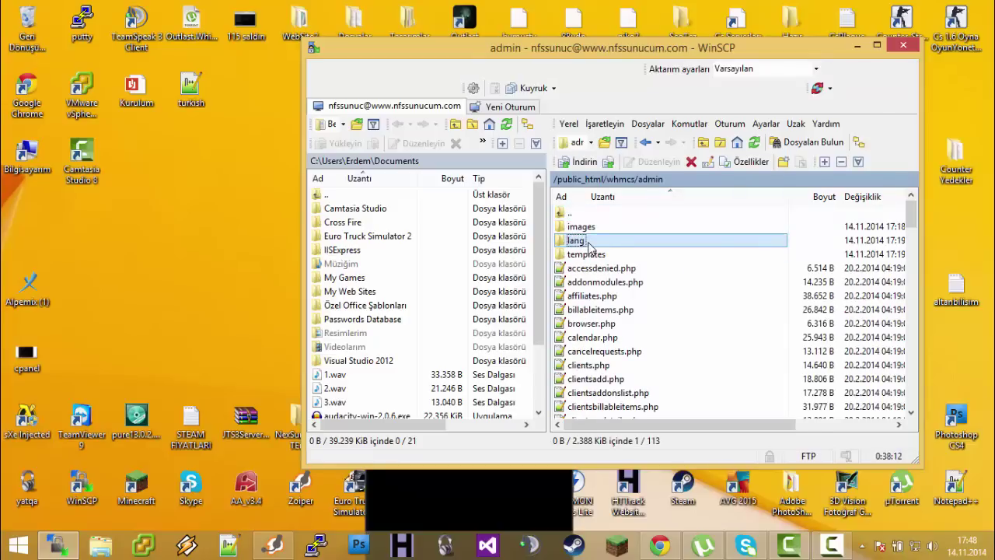
{"action": "double_click", "coordinate": [588, 247]}
{"action": "left_click_drag", "start_coordinate": [591, 358], "coordinate": [618, 342]}
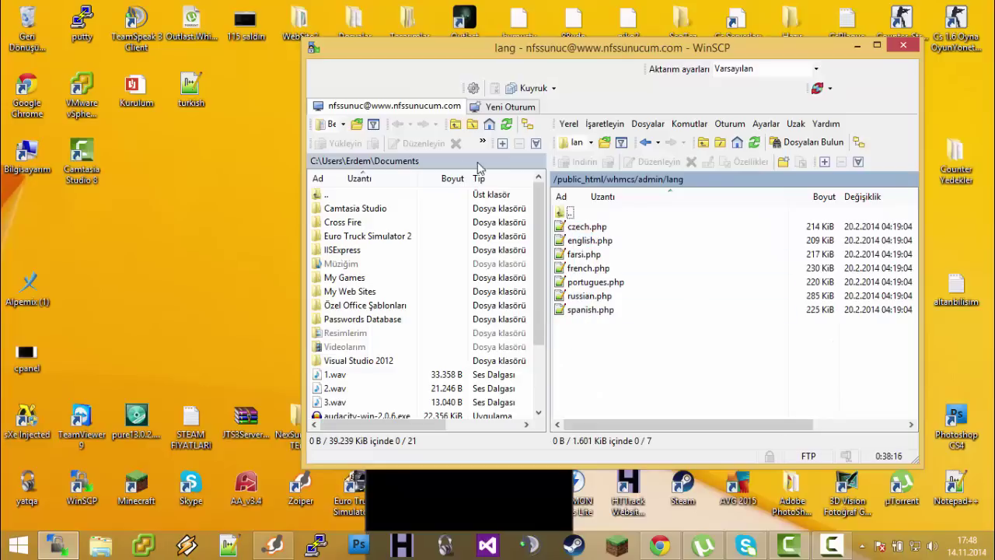
Upload the turkish file into /public_html/whmcs/admin/lang and switch back to Chrome
{"action": "left_click", "coordinate": [191, 85]}
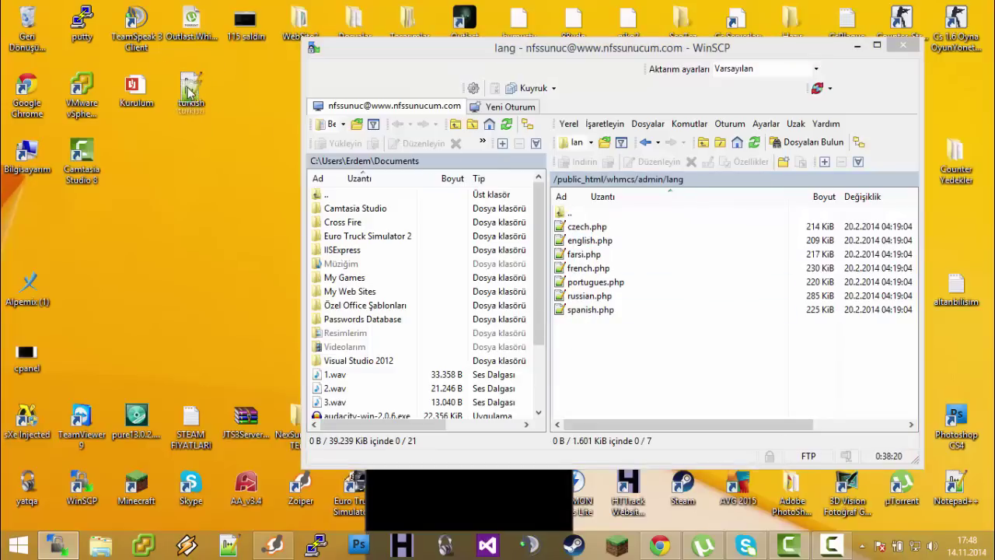
{"action": "left_click_drag", "start_coordinate": [188, 88], "coordinate": [644, 350]}
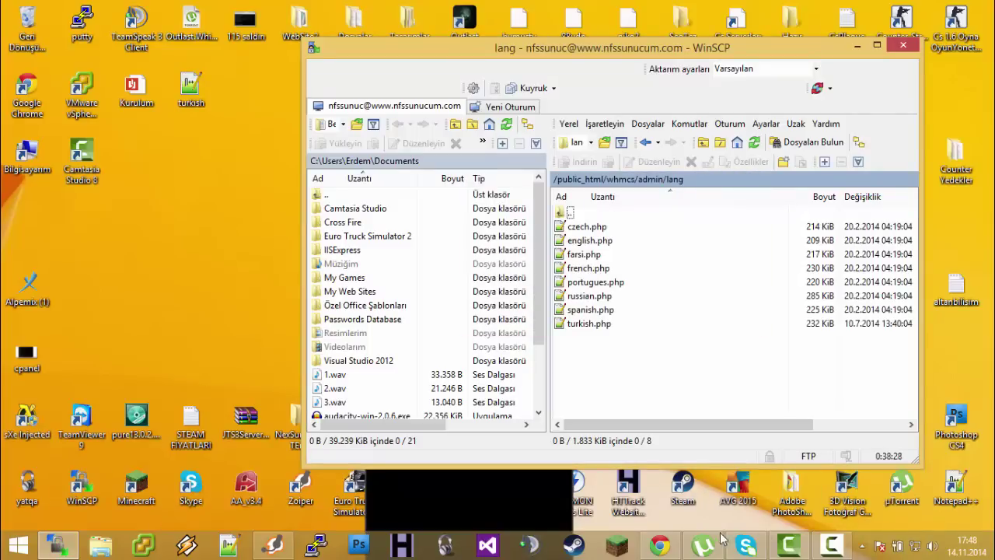
{"action": "left_click", "coordinate": [659, 545]}
Edit the admin account and set its language to Turkish
{"action": "mouse_move", "coordinate": [667, 117]}
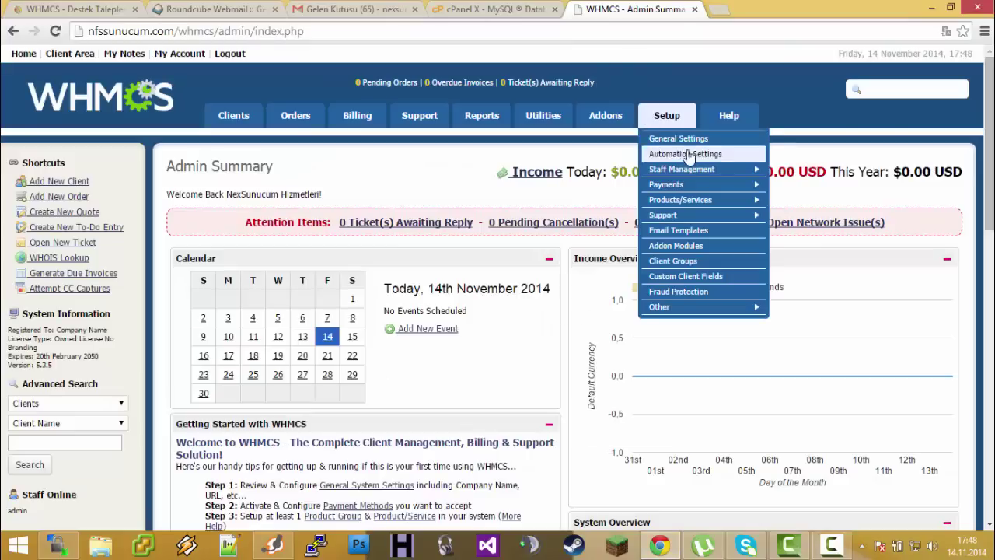
{"action": "mouse_move", "coordinate": [700, 169]}
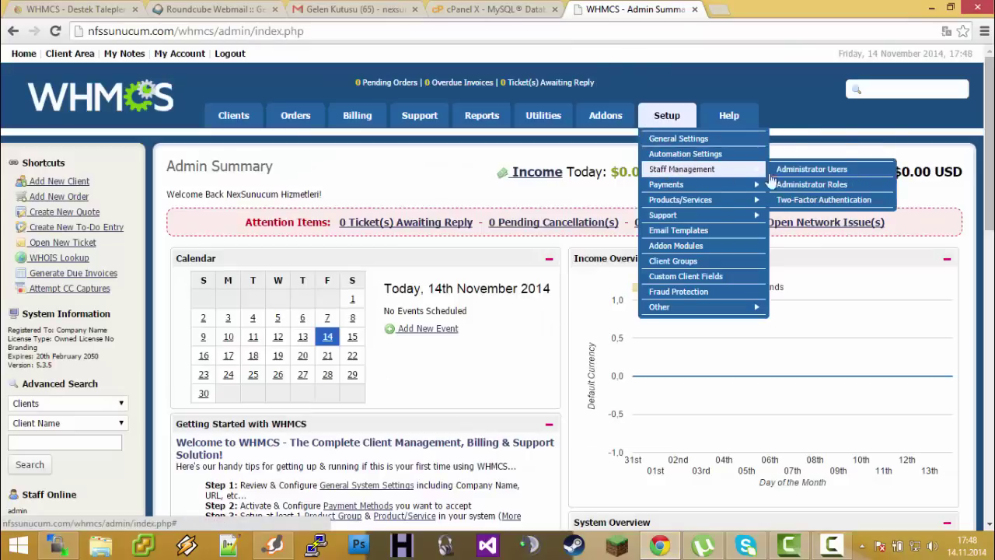
{"action": "left_click", "coordinate": [813, 171]}
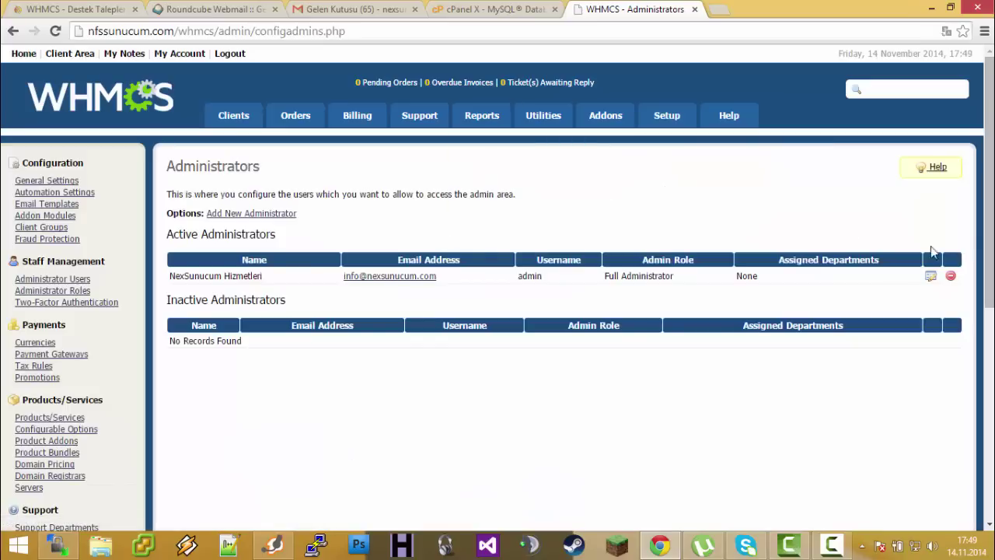
{"action": "left_click", "coordinate": [930, 277]}
{"action": "scroll", "coordinate": [370, 225], "scroll_direction": "down", "scroll_amount": 4}
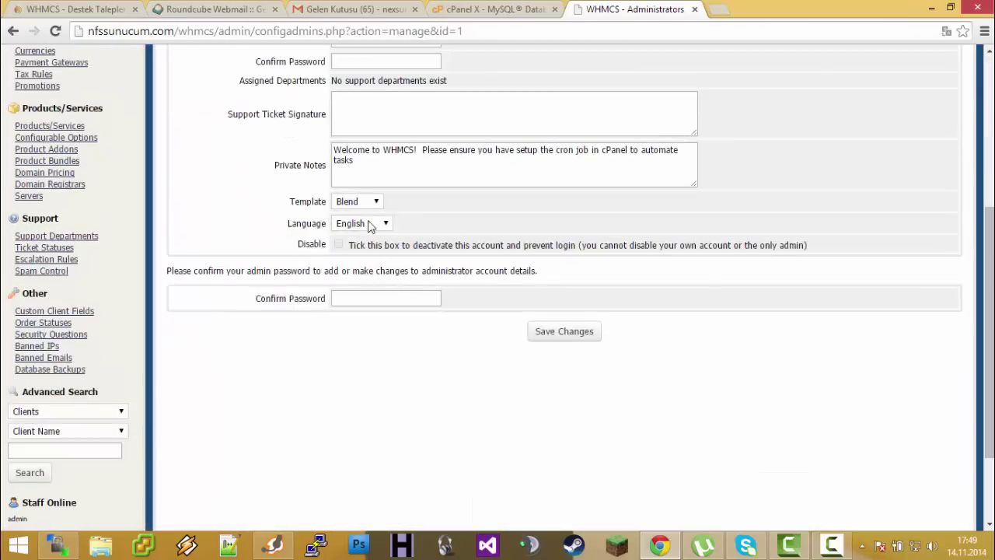
{"action": "left_click", "coordinate": [369, 225]}
{"action": "left_click", "coordinate": [371, 306]}
{"action": "left_click", "coordinate": [551, 336]}
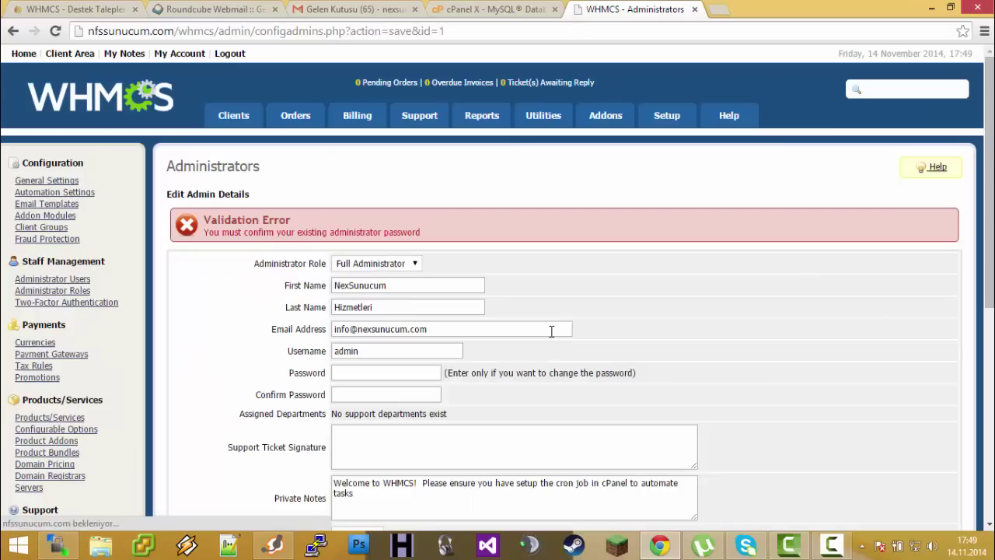
Confirm the admin password and save the Turkish language change
{"action": "scroll", "coordinate": [467, 276], "scroll_direction": "down", "scroll_amount": 4}
{"action": "left_click", "coordinate": [392, 340]}
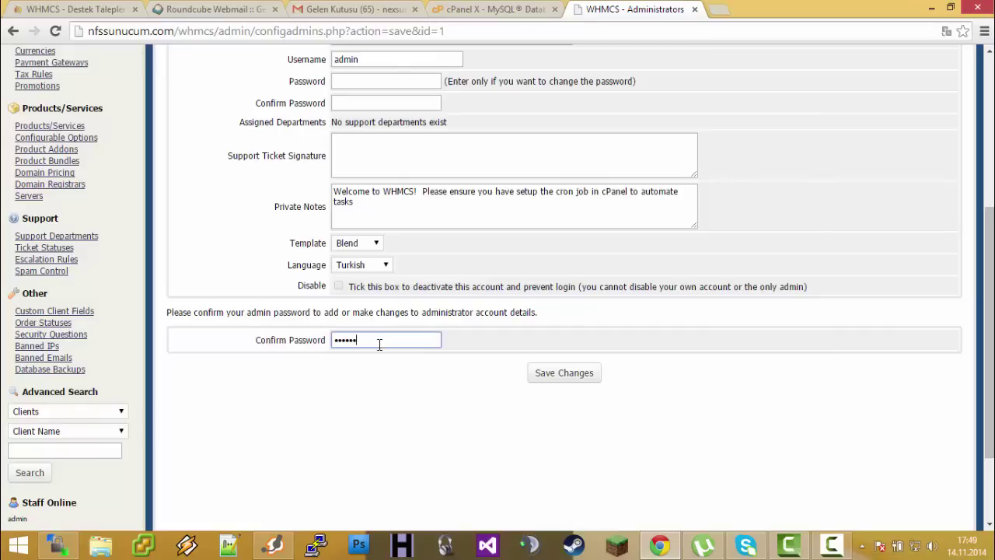
{"action": "key", "text": "Return"}
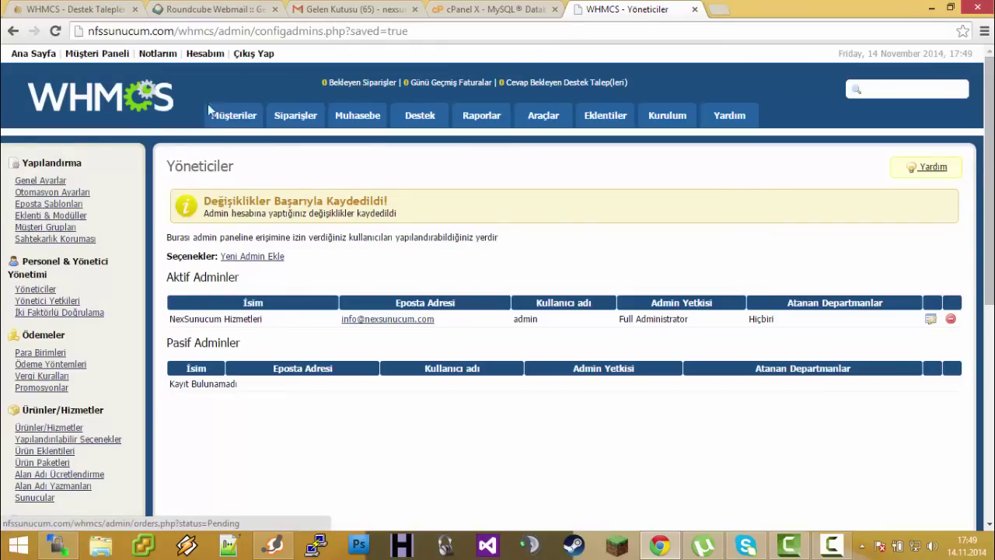
{"action": "scroll", "coordinate": [389, 233], "scroll_direction": "down", "scroll_amount": 3}
{"action": "scroll", "coordinate": [389, 234], "scroll_direction": "up", "scroll_amount": 3}
Set Varsayılan Dil to Turkish under Yerelleştirme, save, and return to the admin summary
{"action": "mouse_move", "coordinate": [667, 115]}
{"action": "mouse_move", "coordinate": [689, 169]}
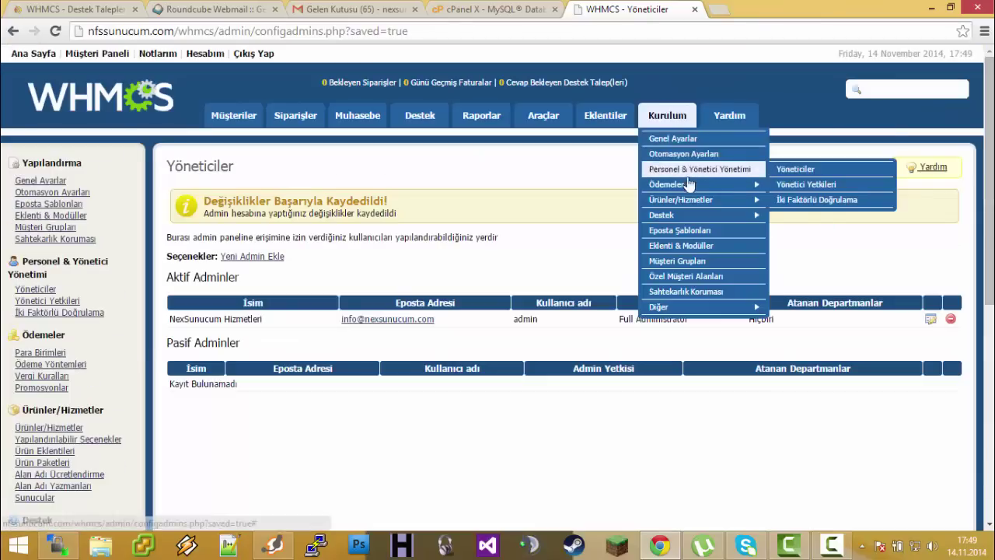
{"action": "left_click", "coordinate": [674, 138]}
{"action": "scroll", "coordinate": [668, 138], "scroll_direction": "down", "scroll_amount": 10}
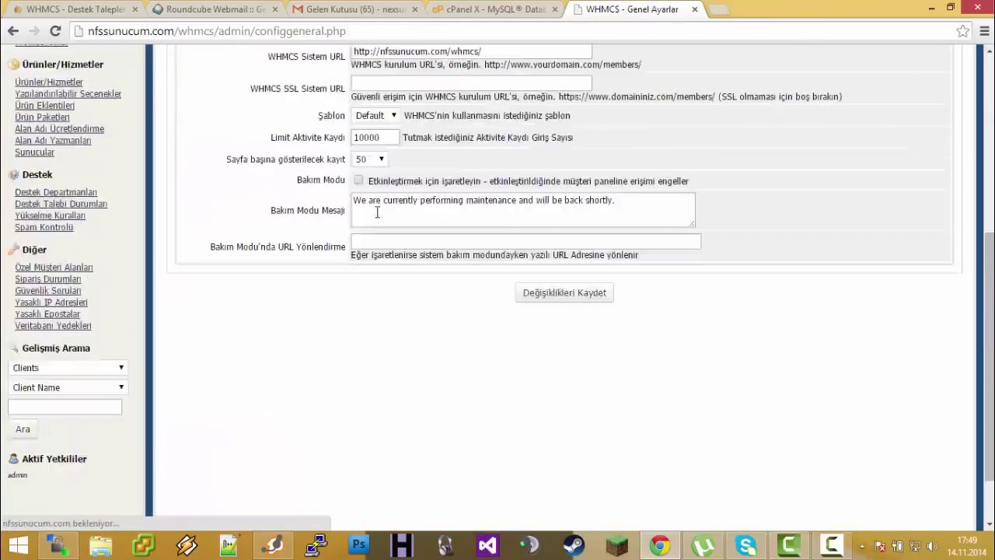
{"action": "scroll", "coordinate": [377, 212], "scroll_direction": "up", "scroll_amount": 4}
{"action": "left_click", "coordinate": [254, 143]}
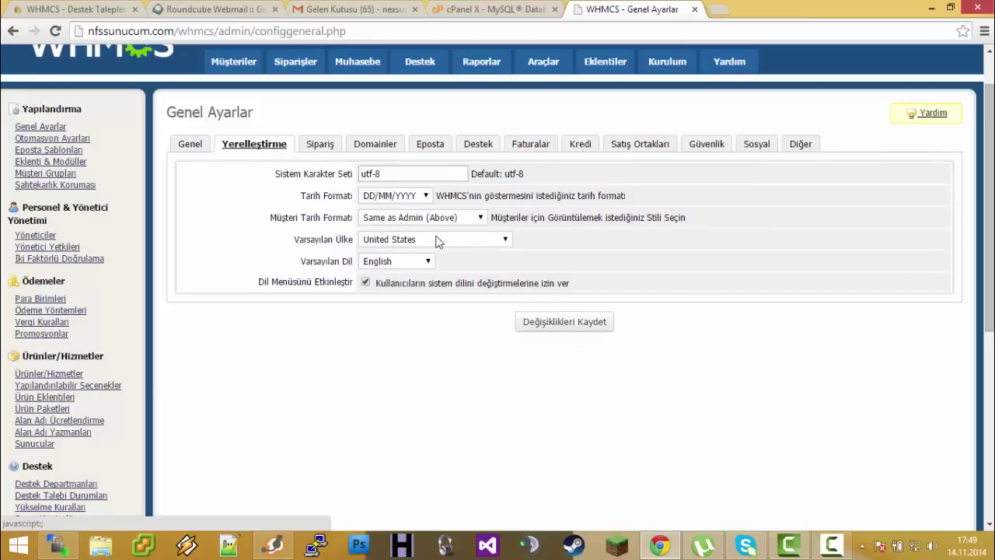
{"action": "left_click", "coordinate": [412, 261]}
{"action": "key", "text": "t"}
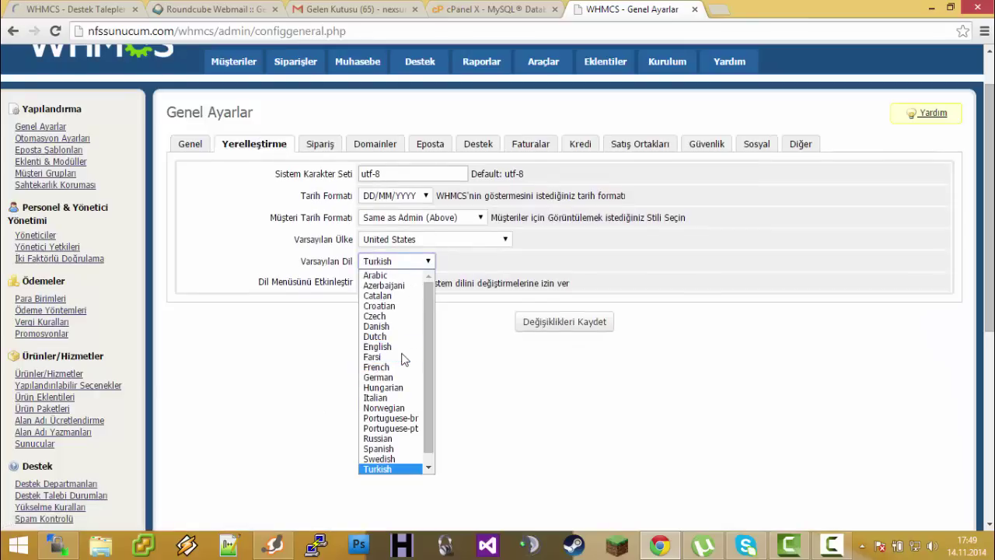
{"action": "key", "text": "Return"}
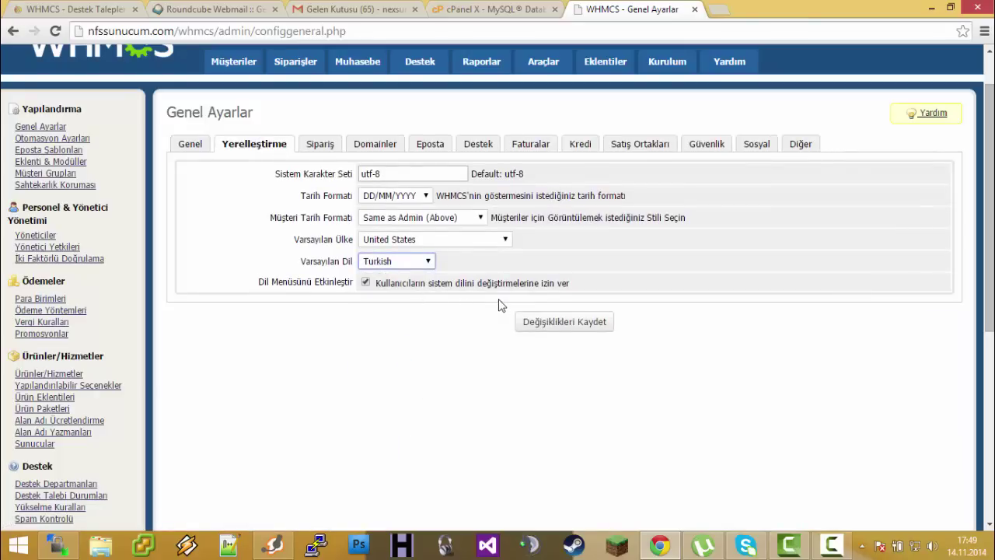
{"action": "left_click", "coordinate": [554, 323]}
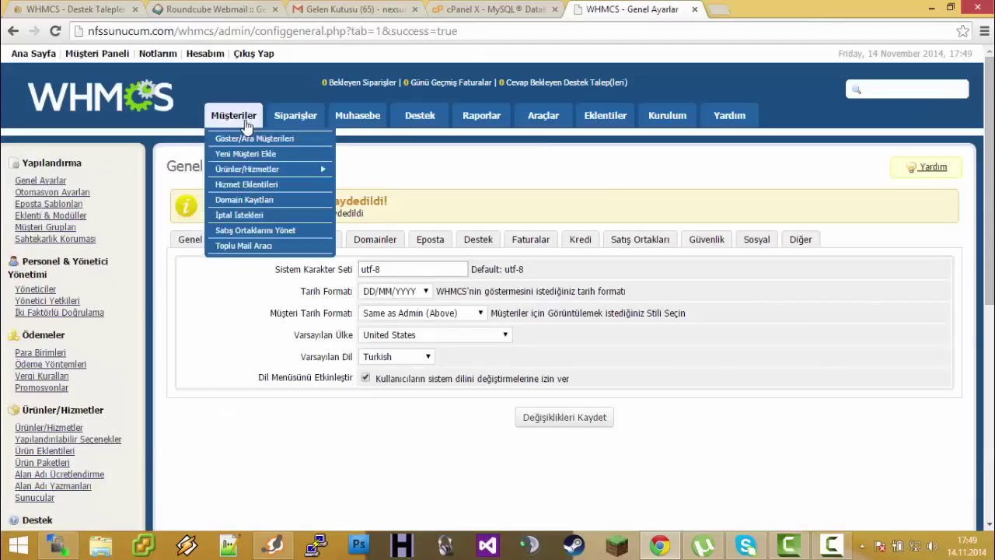
{"action": "left_click", "coordinate": [118, 101]}
Look over the Turkish Admin Özeti dashboard, then minimise Chrome to bring WinSCP forward
{"action": "scroll", "coordinate": [37, 265], "scroll_direction": "down", "scroll_amount": 5}
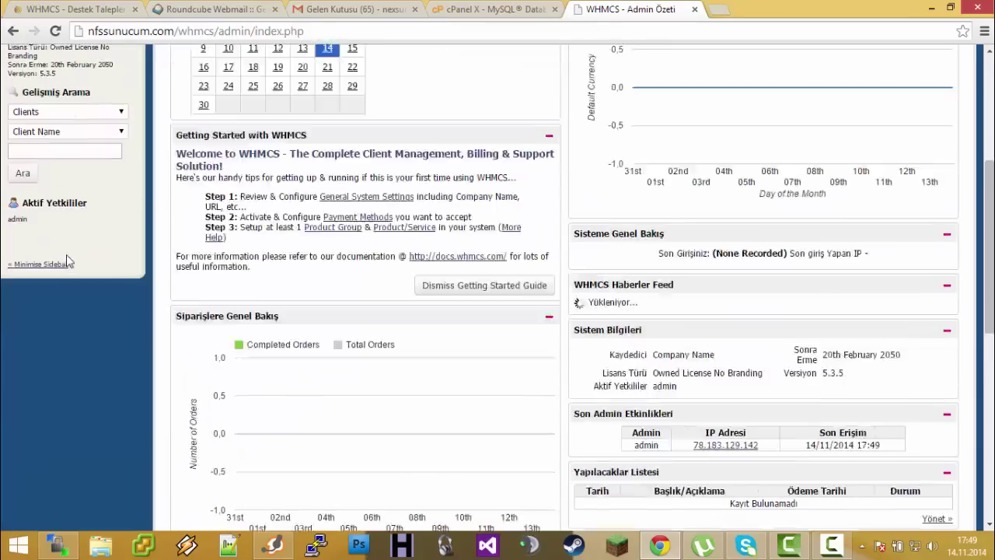
{"action": "scroll", "coordinate": [38, 264], "scroll_direction": "up", "scroll_amount": 3}
{"action": "left_click_drag", "start_coordinate": [114, 210], "coordinate": [43, 192]}
{"action": "left_click", "coordinate": [86, 220]}
{"action": "scroll", "coordinate": [85, 221], "scroll_direction": "up", "scroll_amount": 2}
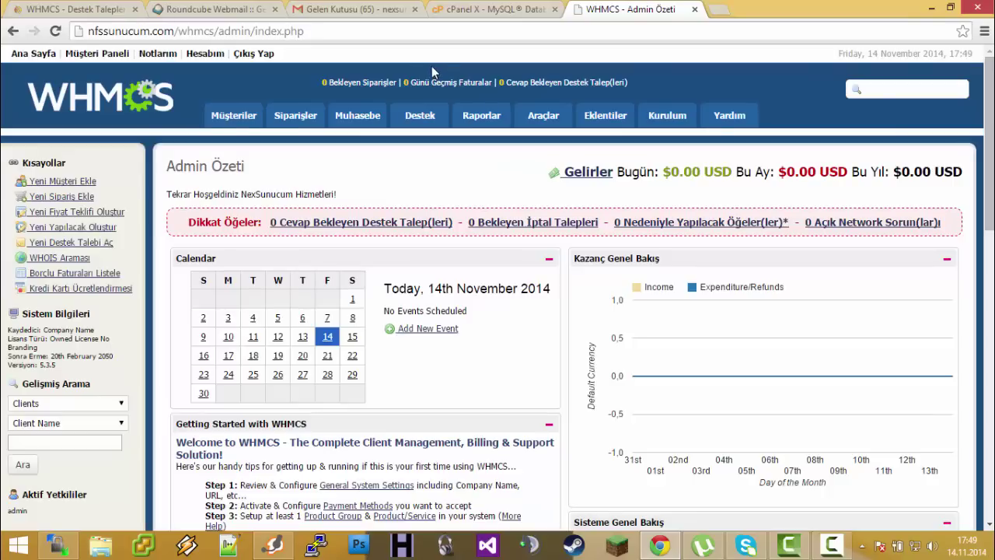
{"action": "left_click", "coordinate": [932, 8]}
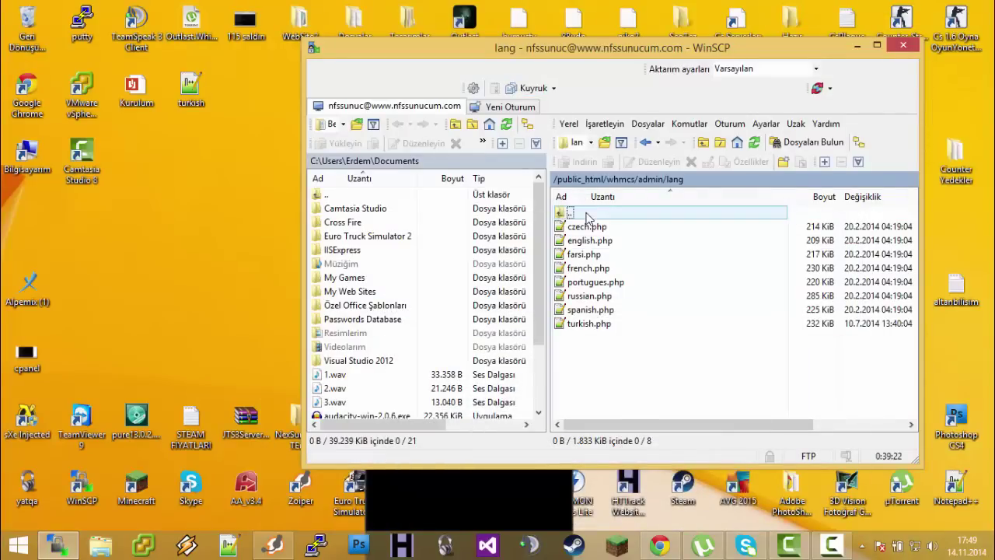
Climb up to /public_html/whmcs and open its templates folder
{"action": "double_click", "coordinate": [587, 215]}
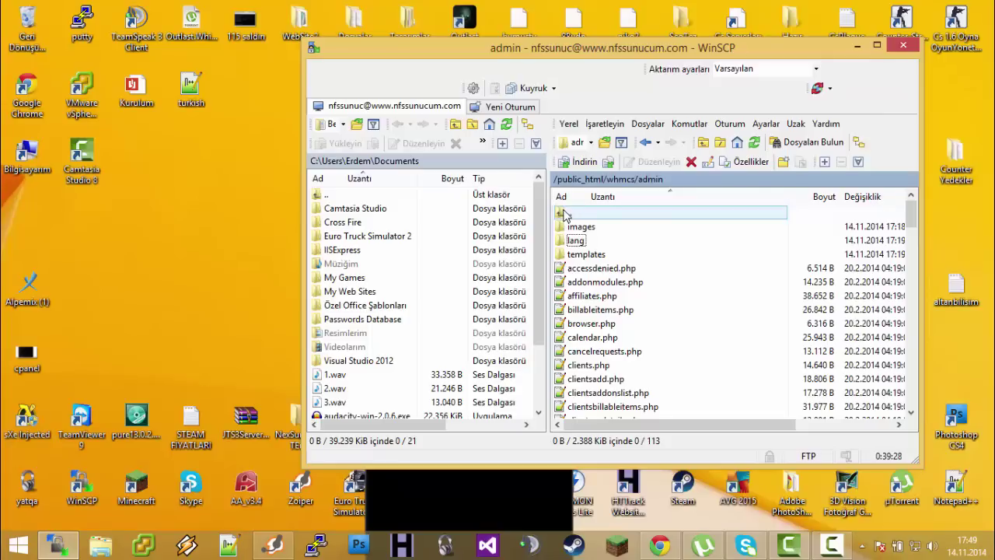
{"action": "double_click", "coordinate": [565, 215]}
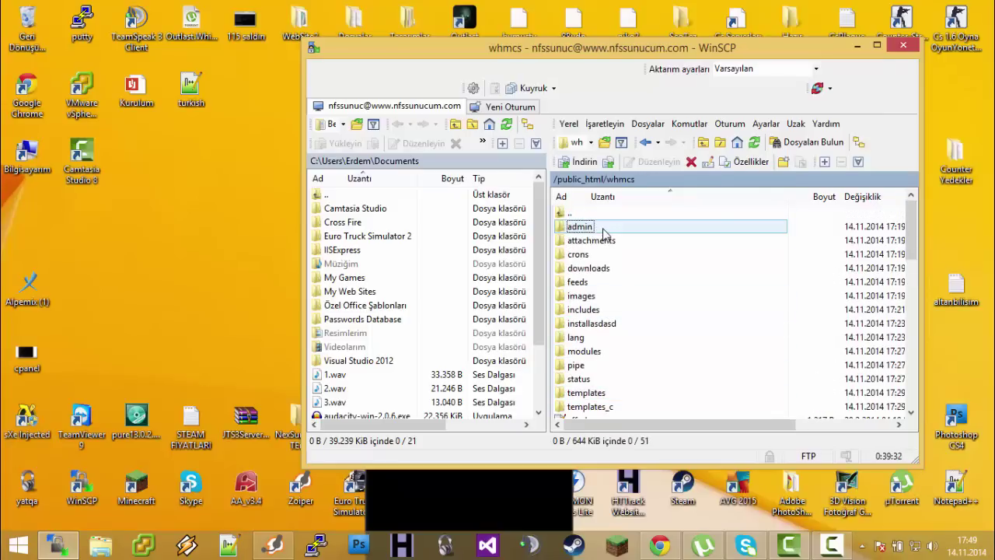
{"action": "double_click", "coordinate": [589, 215]}
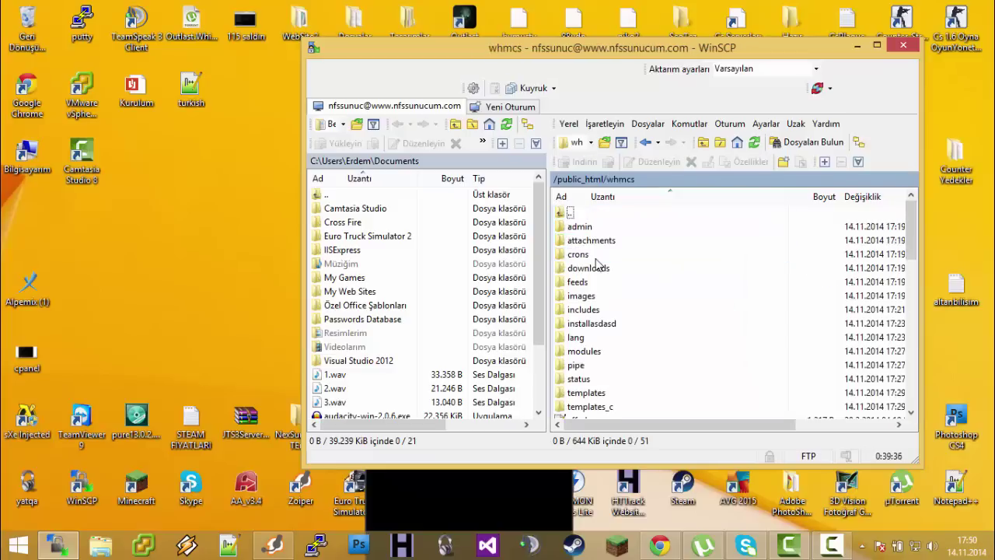
{"action": "scroll", "coordinate": [625, 351], "scroll_direction": "down", "scroll_amount": 1}
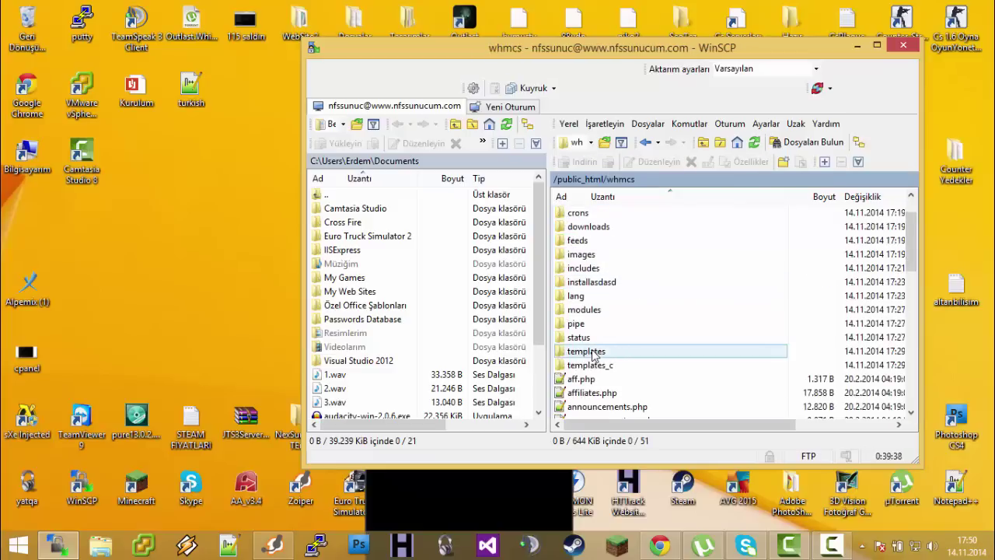
{"action": "left_click", "coordinate": [594, 354]}
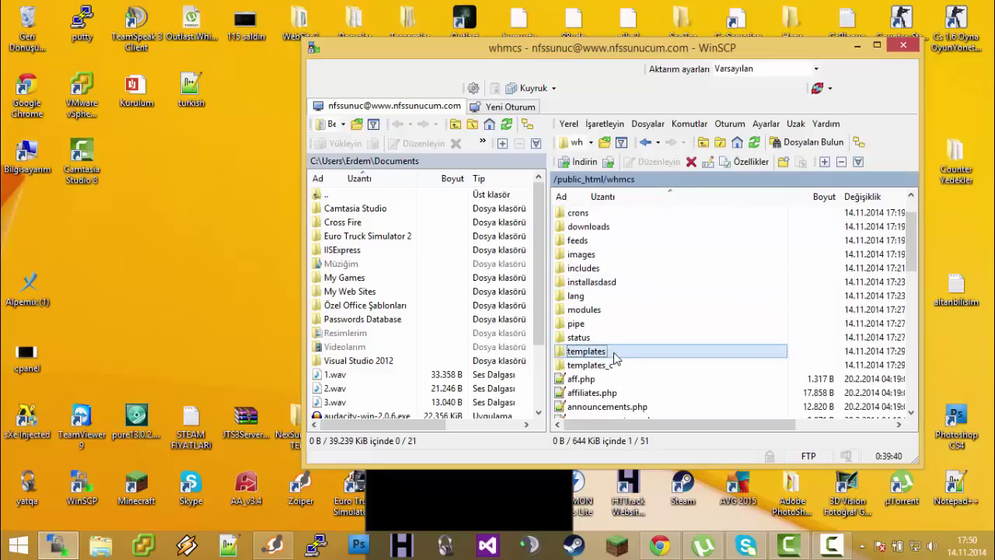
{"action": "double_click", "coordinate": [587, 351]}
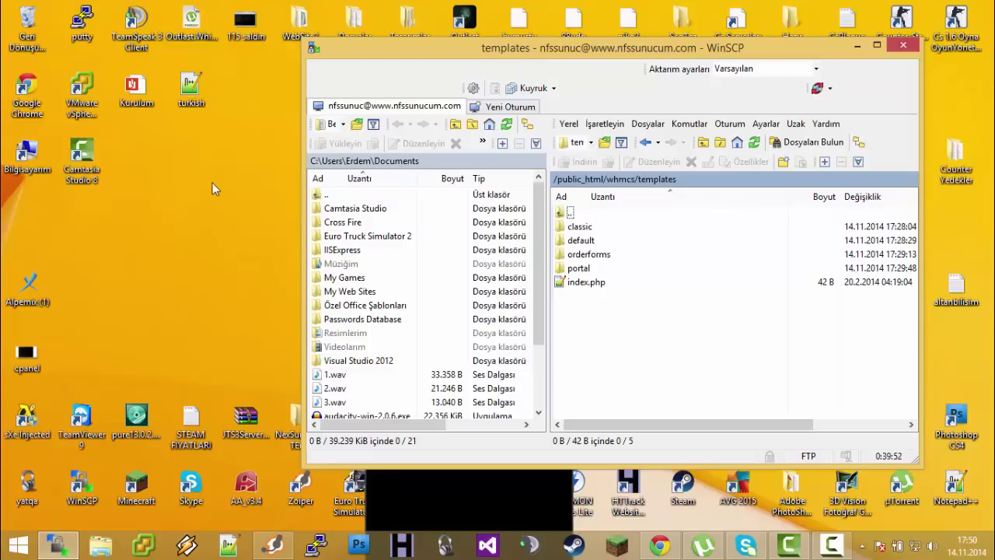
Check the classic, default, orderforms and portal template folders
{"action": "left_click", "coordinate": [595, 228]}
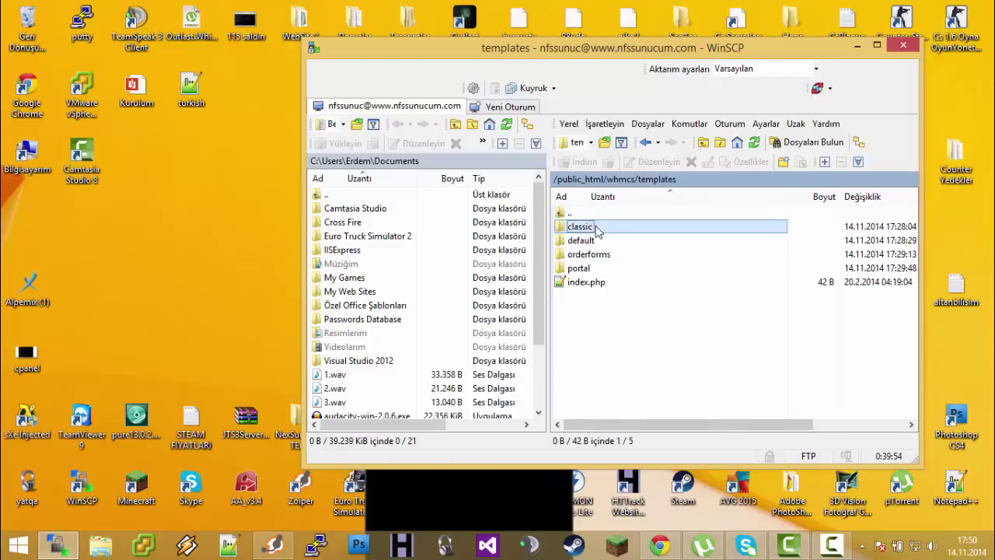
{"action": "left_click", "coordinate": [592, 241]}
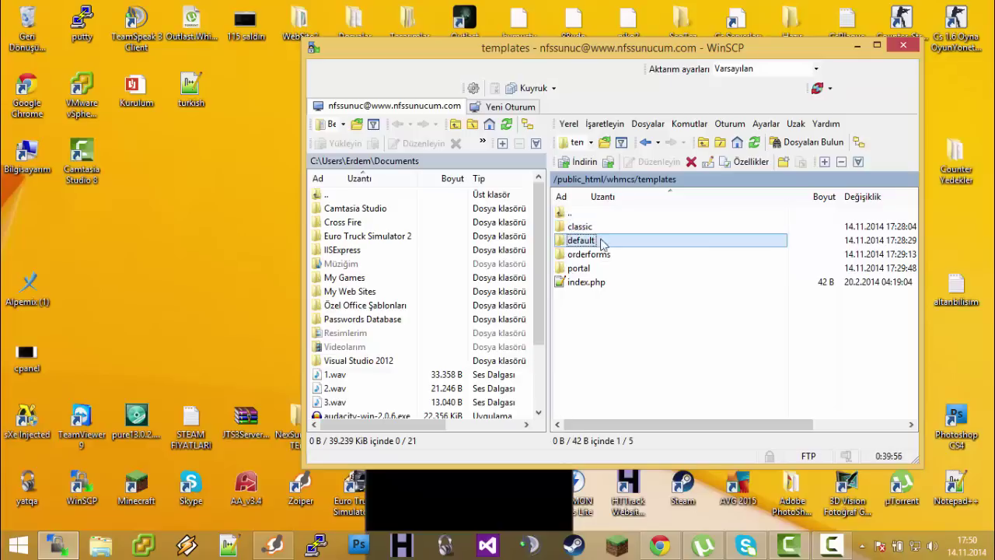
{"action": "left_click", "coordinate": [614, 256]}
{"action": "left_click", "coordinate": [586, 269]}
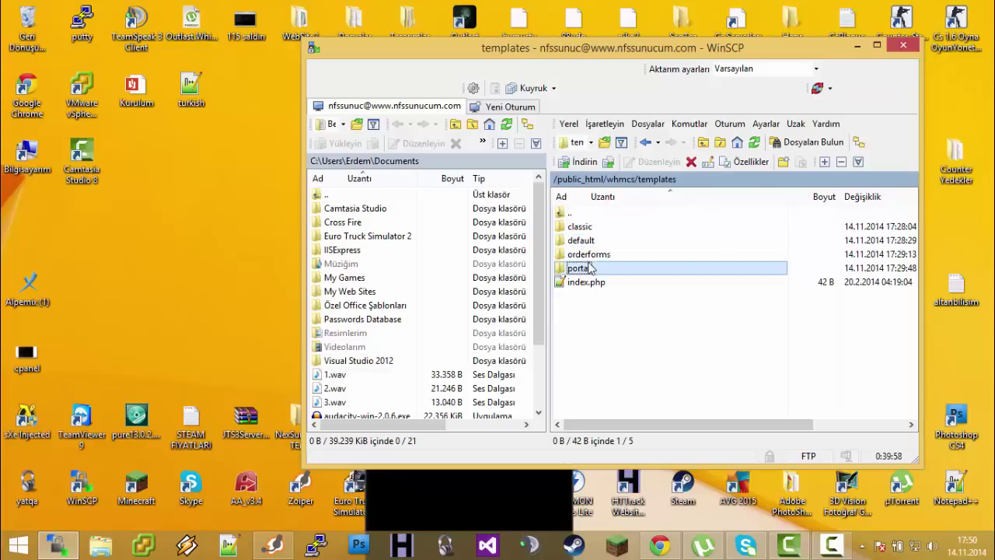
{"action": "left_click", "coordinate": [592, 254]}
{"action": "left_click", "coordinate": [592, 240]}
{"action": "left_click", "coordinate": [597, 227]}
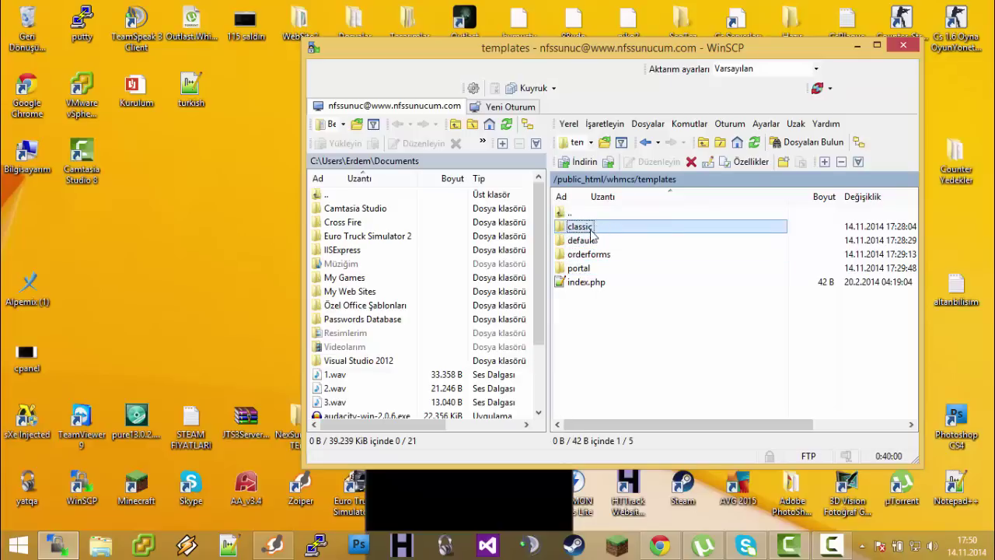
{"action": "left_click", "coordinate": [591, 240]}
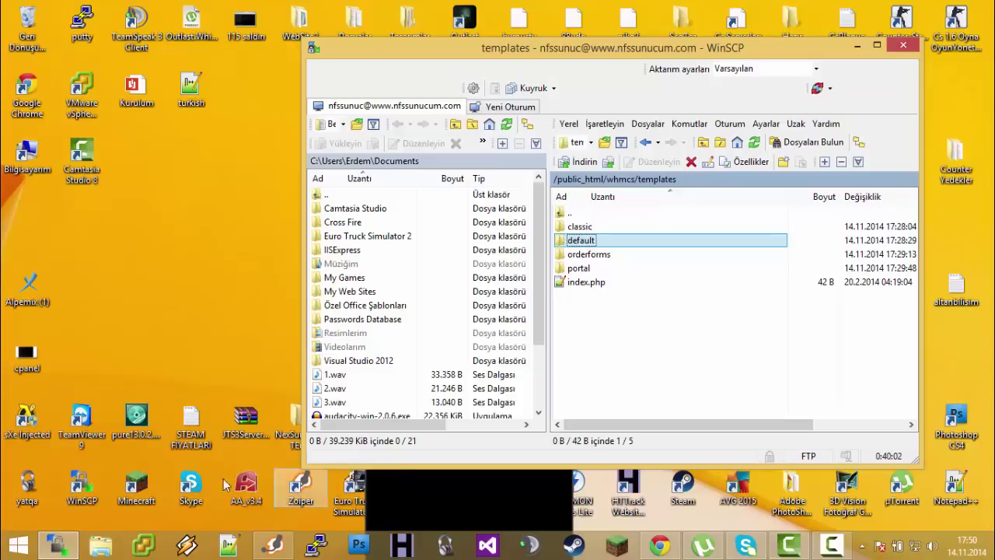
{"action": "left_click", "coordinate": [622, 269]}
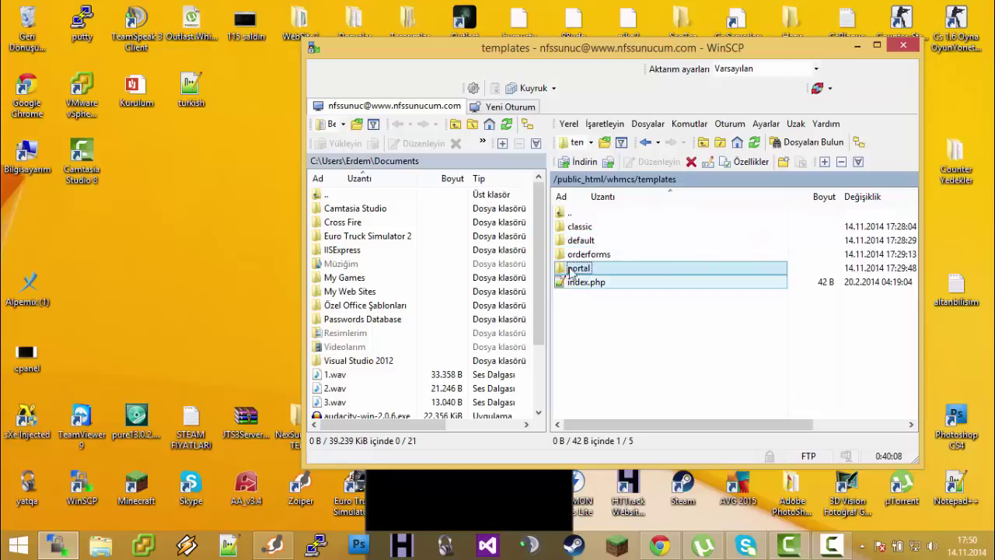
Browse into the portal folder, back to templates, and return to WHMCS admin
{"action": "double_click", "coordinate": [619, 270]}
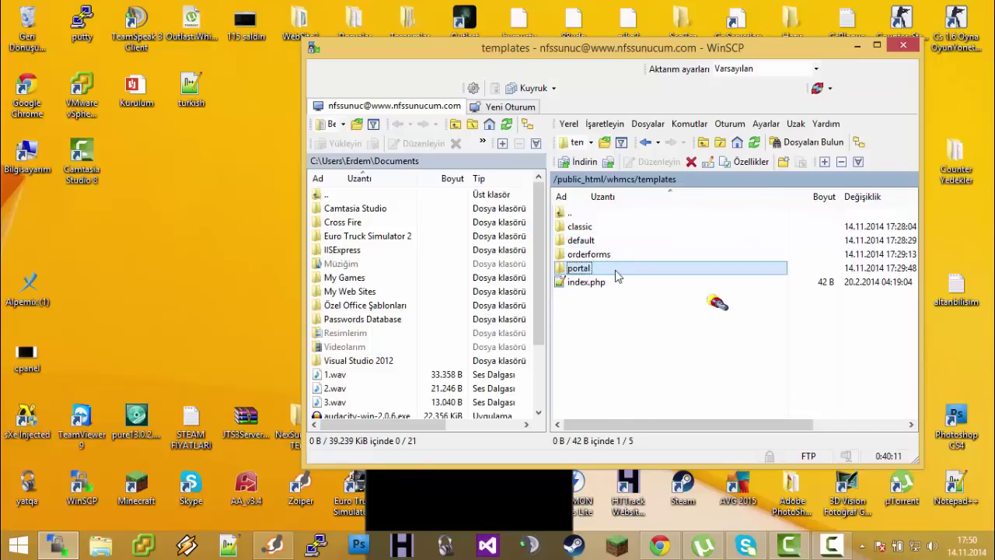
{"action": "double_click", "coordinate": [586, 218]}
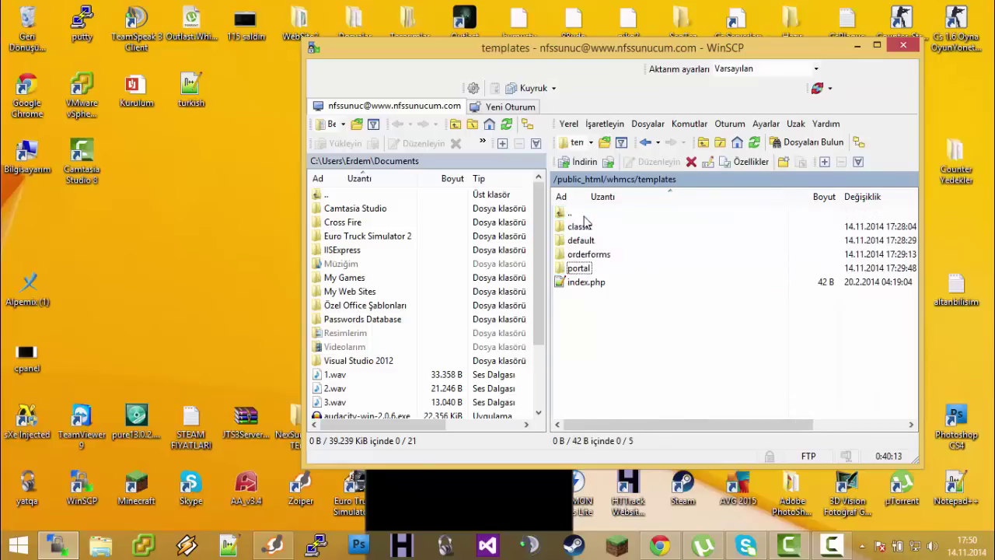
{"action": "left_click", "coordinate": [670, 546]}
Open Genel Ayarlar and locate the Şablon template setting
{"action": "mouse_move", "coordinate": [667, 115]}
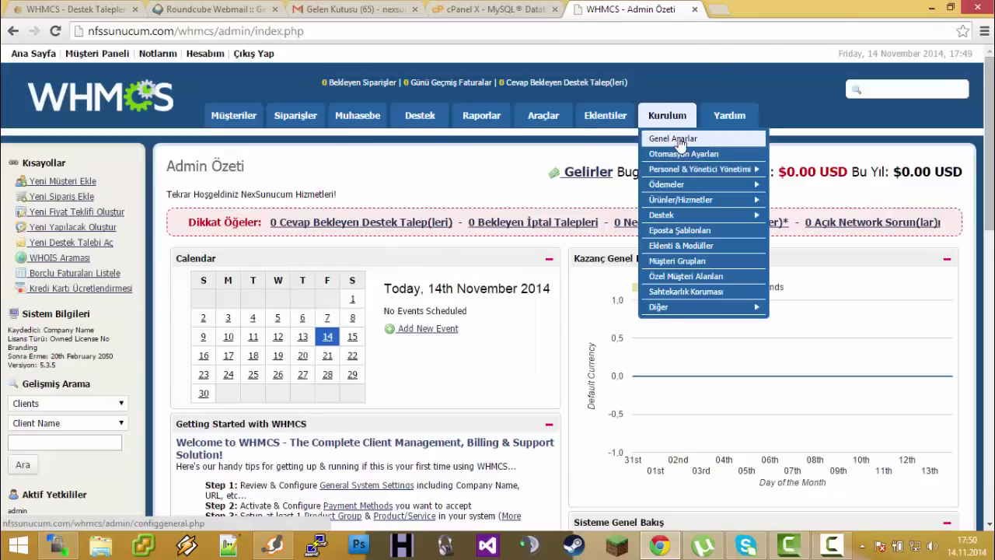
{"action": "left_click", "coordinate": [675, 140]}
{"action": "scroll", "coordinate": [271, 280], "scroll_direction": "up", "scroll_amount": 3}
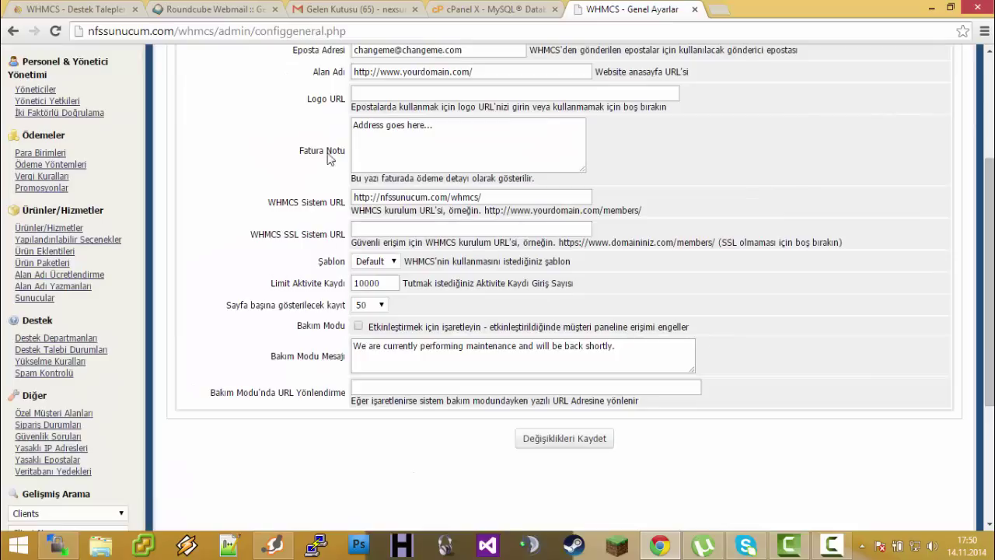
{"action": "scroll", "coordinate": [317, 331], "scroll_direction": "up", "scroll_amount": 1}
{"action": "left_click_drag", "start_coordinate": [364, 345], "coordinate": [578, 350]}
{"action": "left_click", "coordinate": [579, 350]}
Set the Şablon template to Portal and save the general settings
{"action": "left_click", "coordinate": [395, 336]}
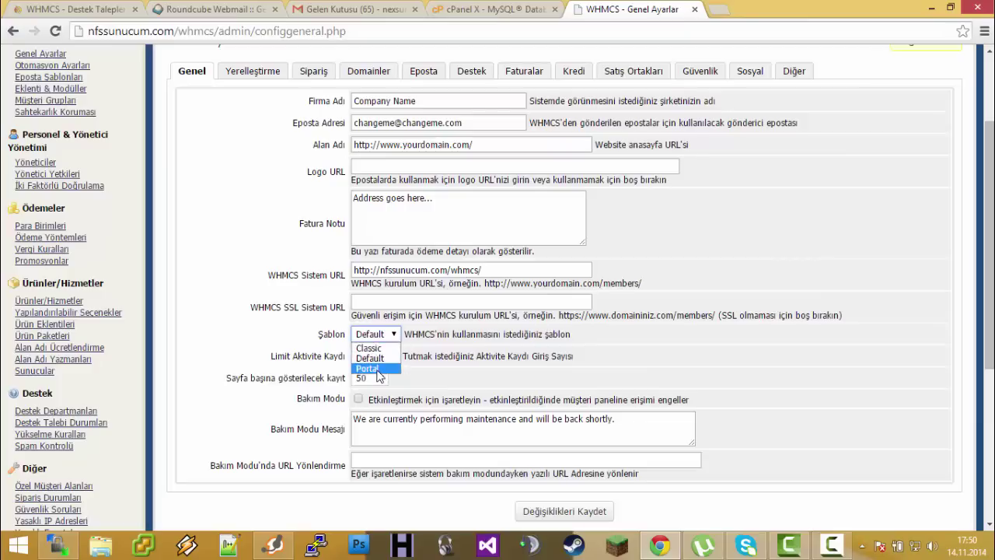
{"action": "left_click", "coordinate": [380, 376]}
{"action": "left_click", "coordinate": [373, 337]}
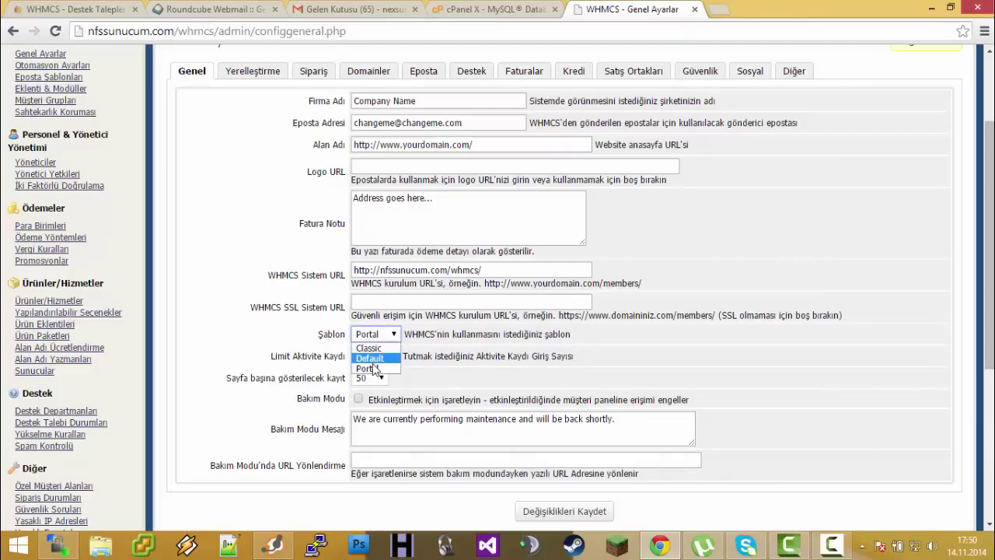
{"action": "left_click", "coordinate": [373, 371]}
{"action": "left_click", "coordinate": [564, 507]}
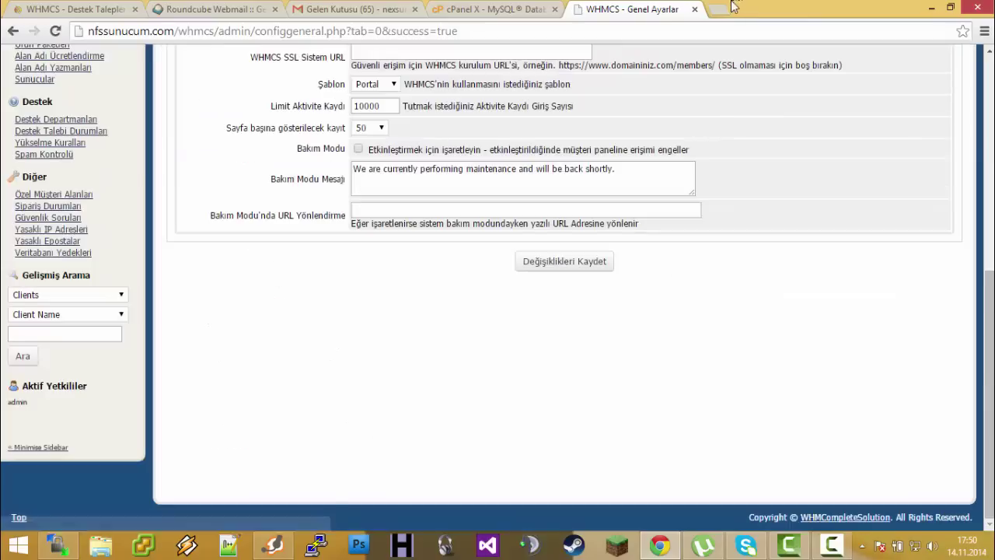
{"action": "left_click", "coordinate": [719, 9]}
Load nfssunucum.com, then nfssunucum.com/whmcs to view the Portal client home page
{"action": "type", "text": "nfs"}
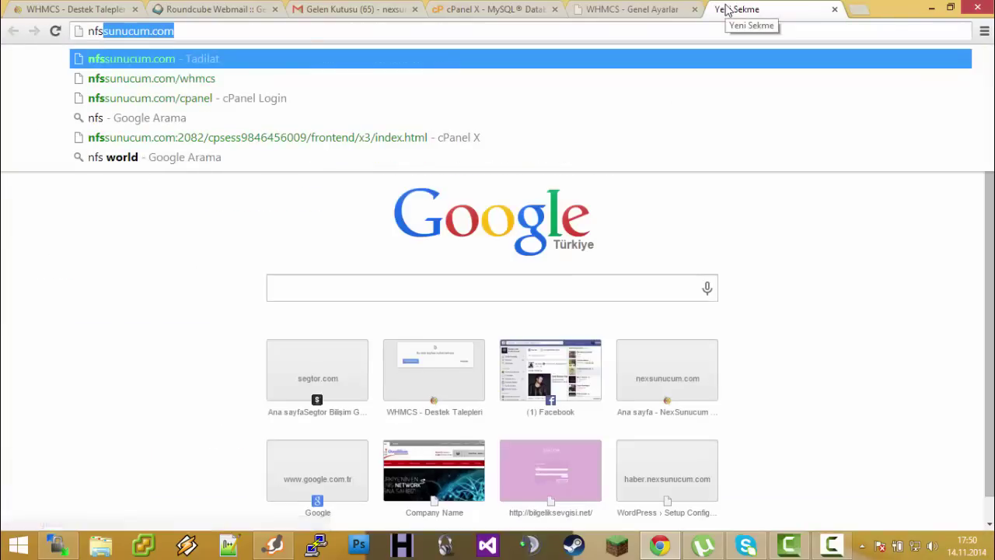
{"action": "key", "text": "Return"}
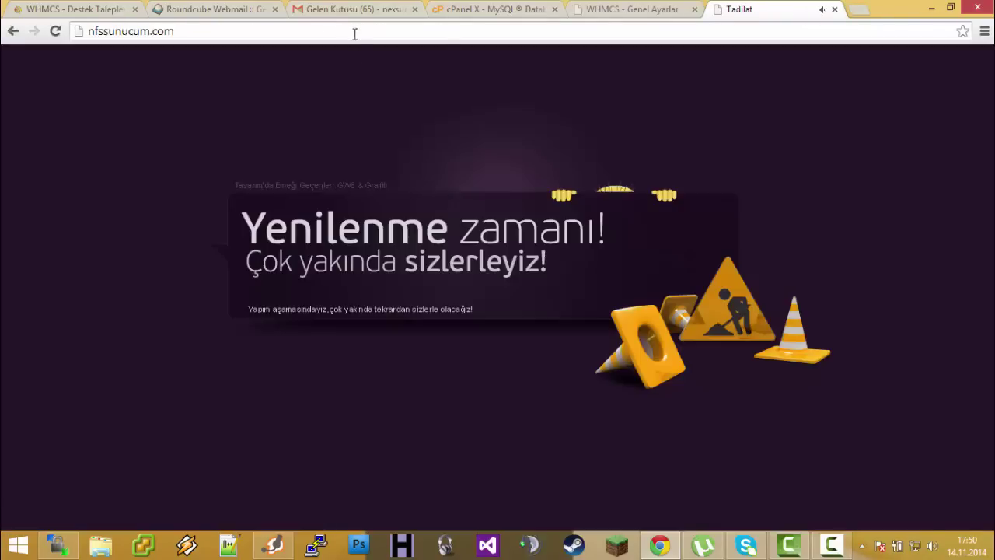
{"action": "left_click", "coordinate": [356, 33]}
{"action": "left_click", "coordinate": [444, 32]}
{"action": "type", "text": "/whmcs"}
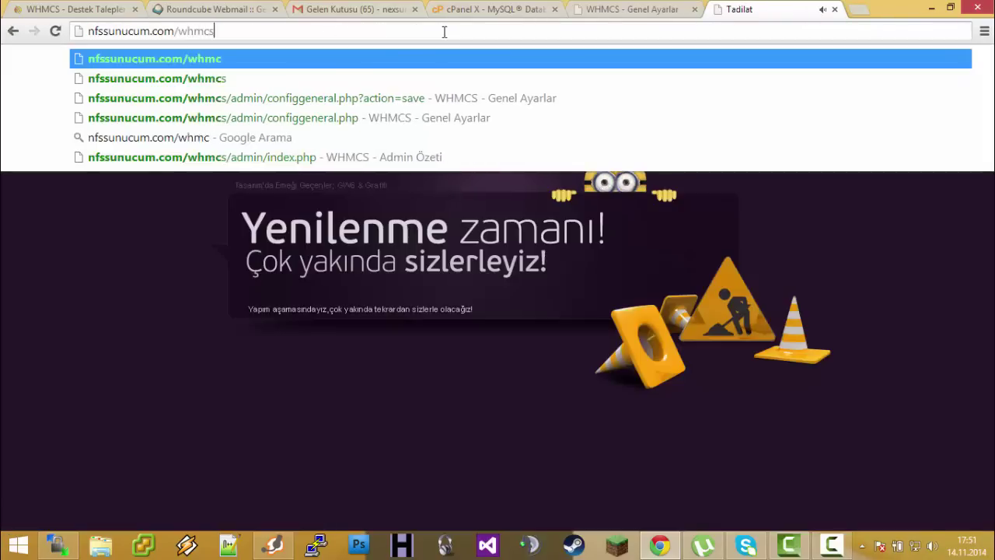
{"action": "key", "text": "Return"}
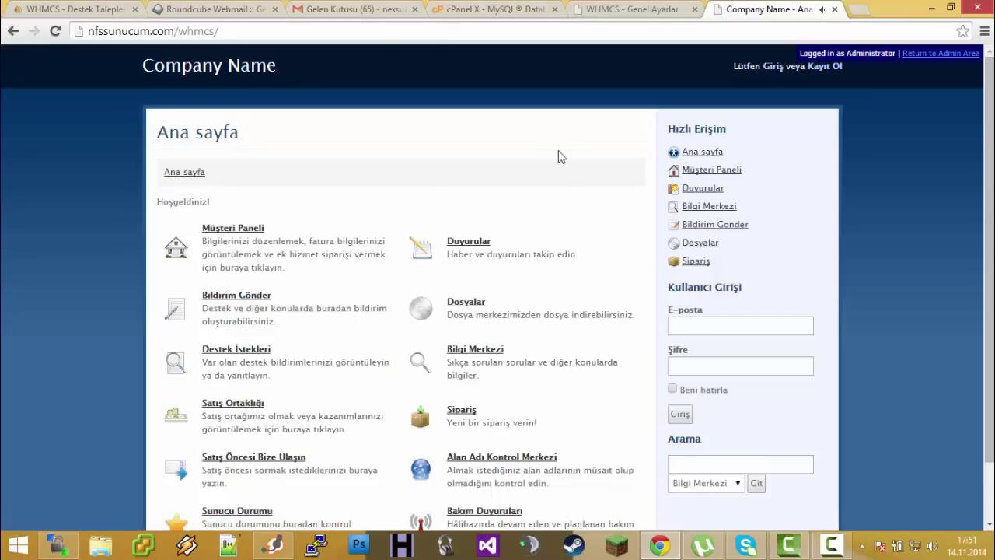
Scroll through the client home page and return to the Genel Ayarlar tab
{"action": "scroll", "coordinate": [480, 225], "scroll_direction": "down", "scroll_amount": 1}
{"action": "scroll", "coordinate": [521, 283], "scroll_direction": "up", "scroll_amount": 1}
{"action": "left_click", "coordinate": [644, 8]}
Switch the Şablon template back to Default and save
{"action": "left_click", "coordinate": [365, 84]}
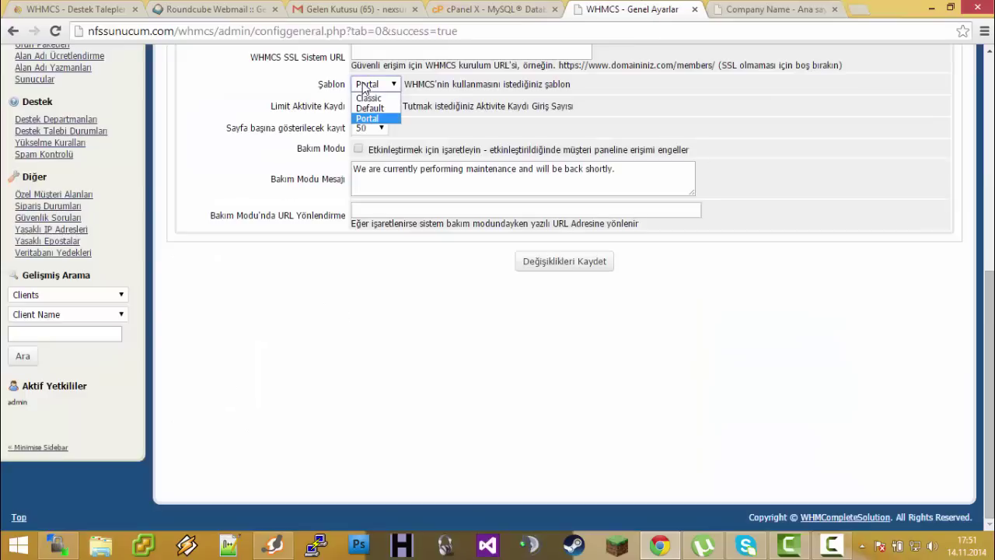
{"action": "left_click", "coordinate": [370, 108]}
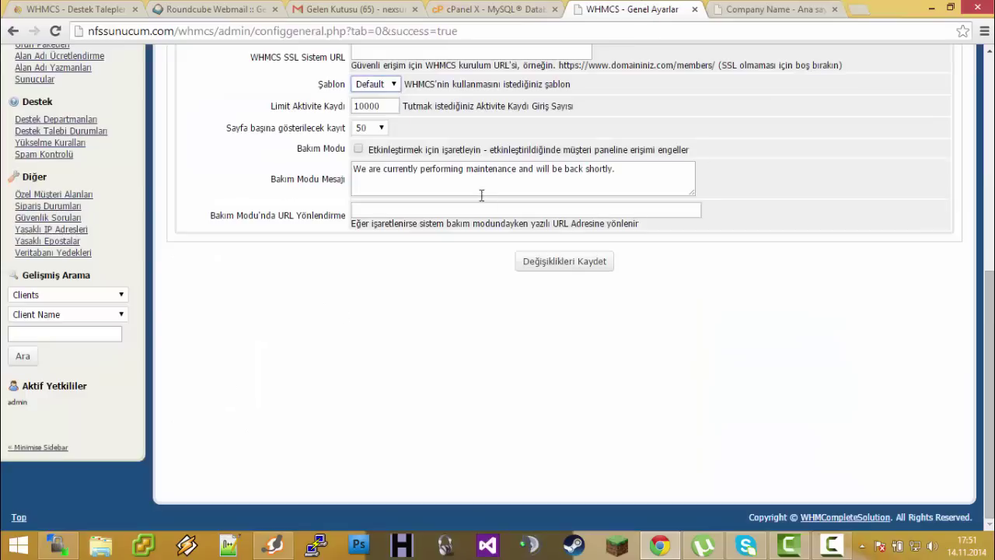
{"action": "left_click", "coordinate": [542, 264]}
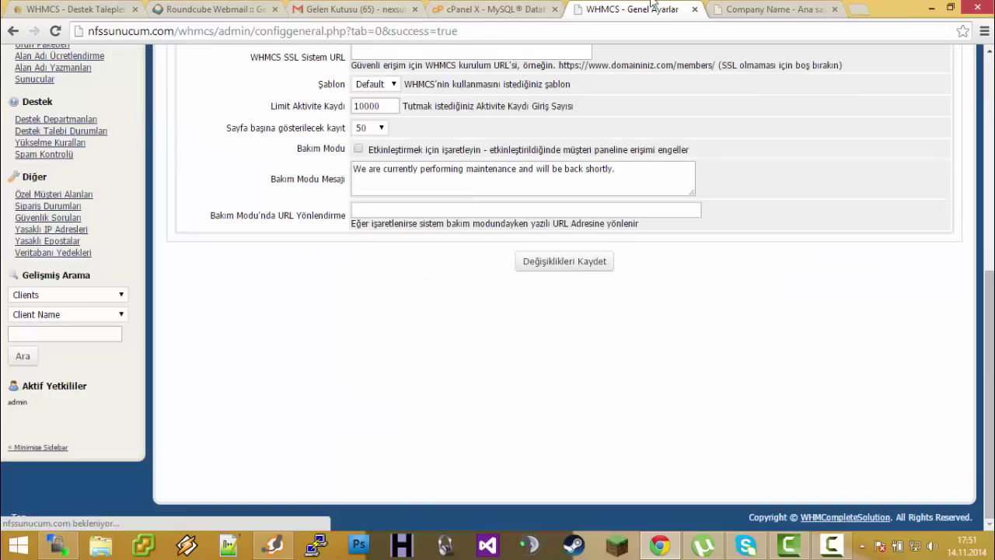
Reload the client area and check its Network Status, login and registration pages
{"action": "left_click", "coordinate": [746, 7]}
{"action": "key", "text": "F5"}
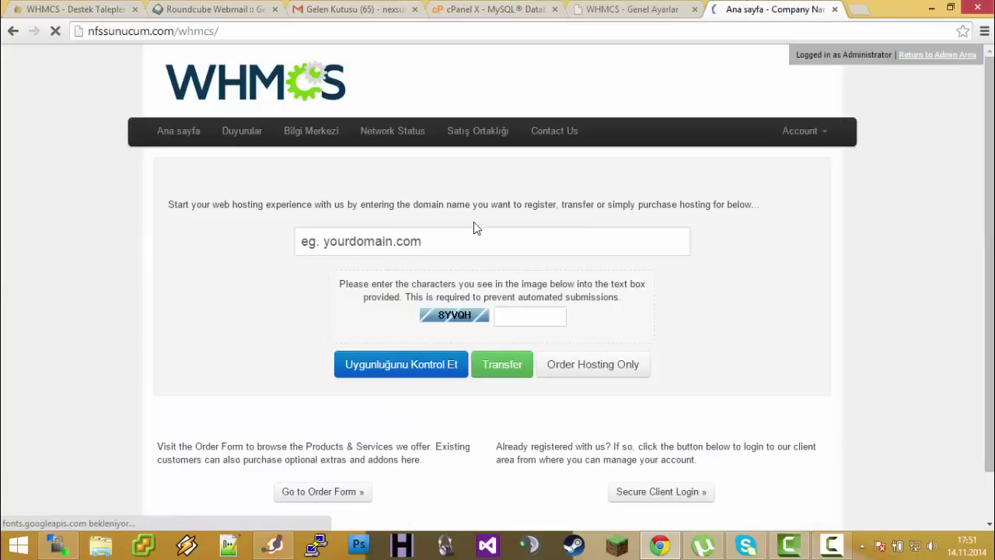
{"action": "left_click", "coordinate": [393, 131]}
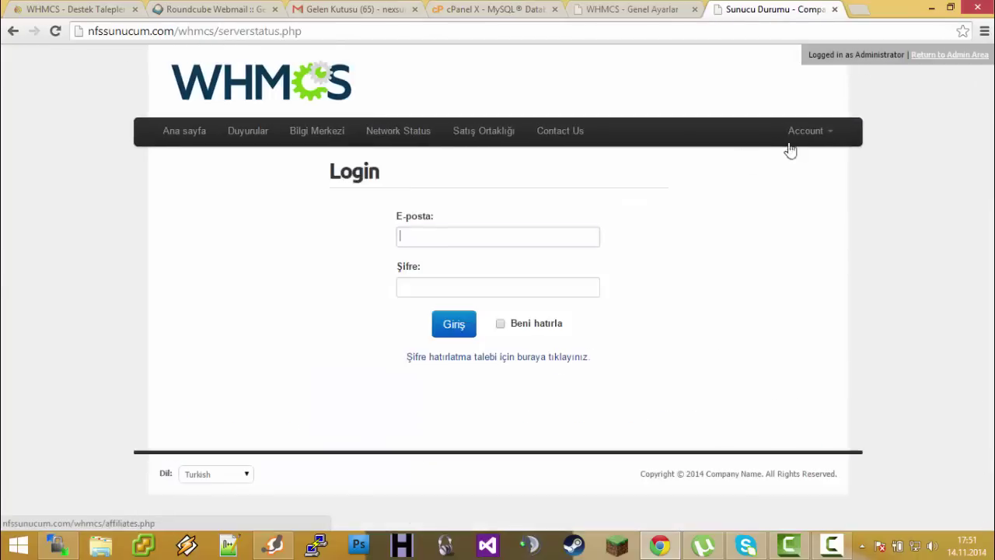
{"action": "left_click", "coordinate": [801, 137]}
{"action": "left_click", "coordinate": [794, 163]}
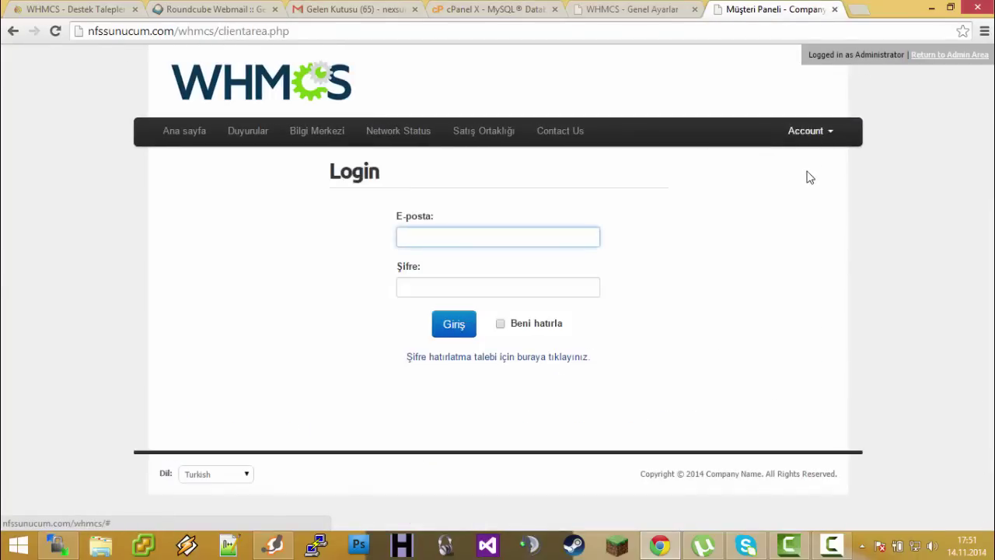
{"action": "left_click", "coordinate": [808, 134]}
{"action": "left_click", "coordinate": [772, 176]}
{"action": "scroll", "coordinate": [473, 222], "scroll_direction": "down", "scroll_amount": 3}
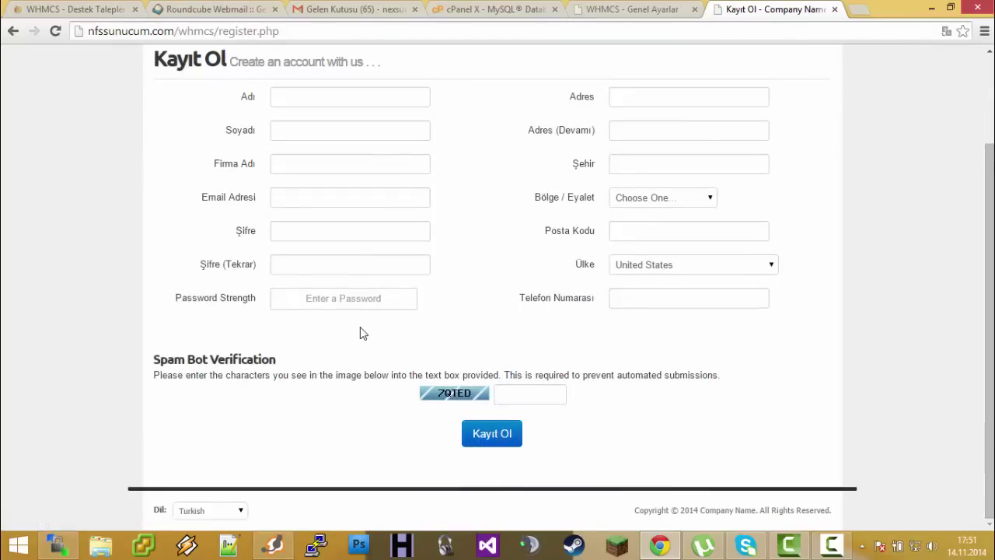
{"action": "left_click", "coordinate": [641, 9]}
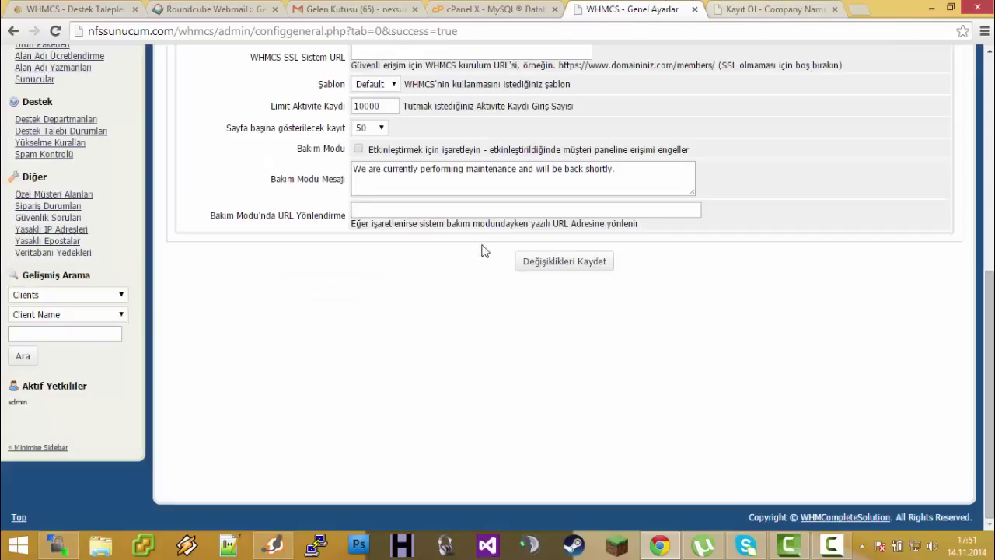
Save Classic as the Şablon template and check the register and home pages in it
{"action": "left_click", "coordinate": [375, 157]}
{"action": "left_click", "coordinate": [369, 166]}
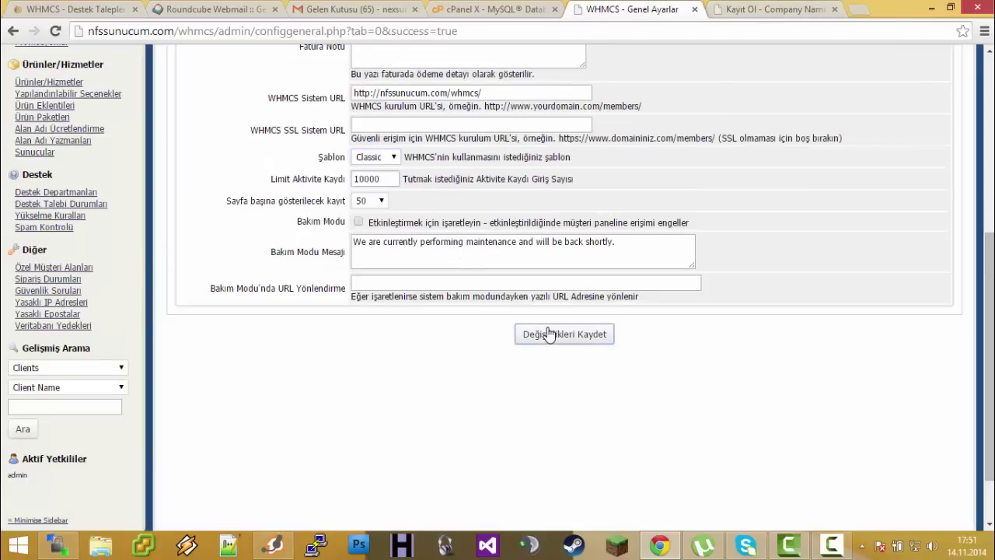
{"action": "left_click", "coordinate": [541, 334]}
{"action": "left_click", "coordinate": [757, 9]}
{"action": "key", "text": "F5"}
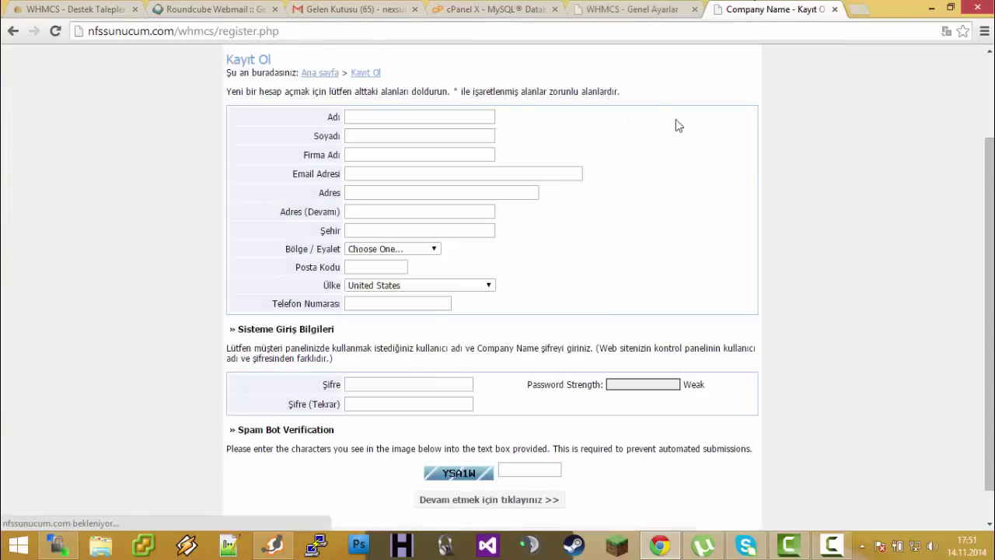
{"action": "left_click", "coordinate": [263, 148]}
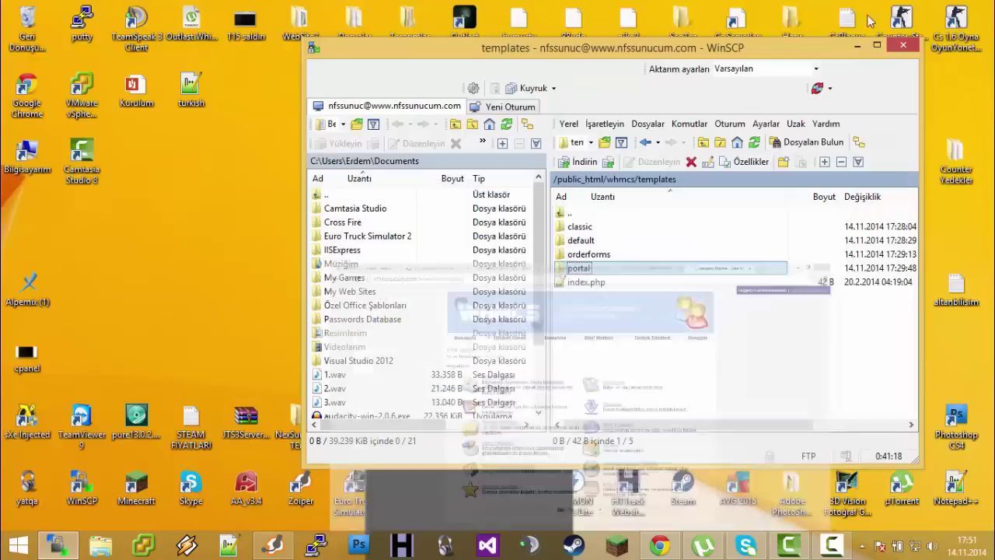
{"action": "left_click", "coordinate": [931, 7]}
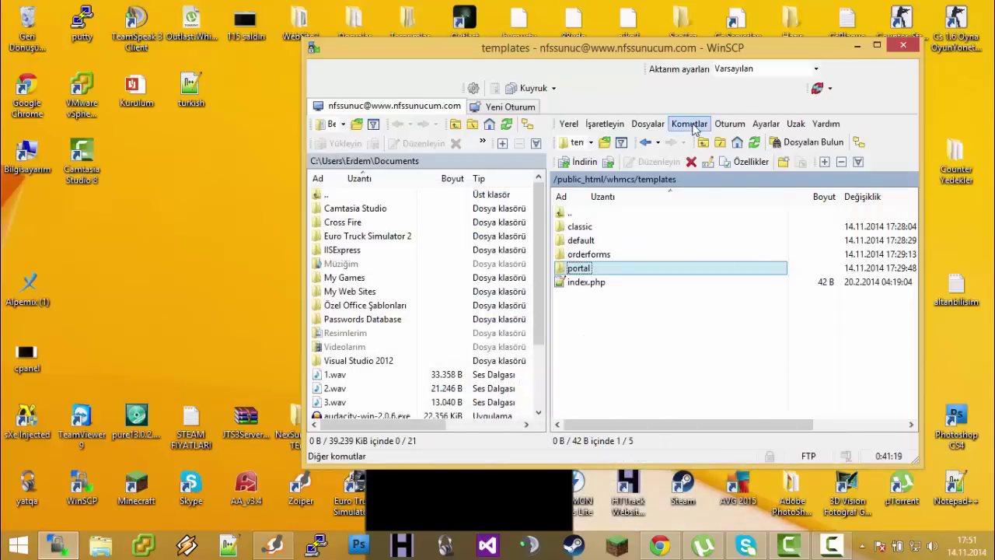
Load nfssunucum.com/whmcs/templates/default/ in Chrome to see its directory listing
{"action": "left_click", "coordinate": [659, 544]}
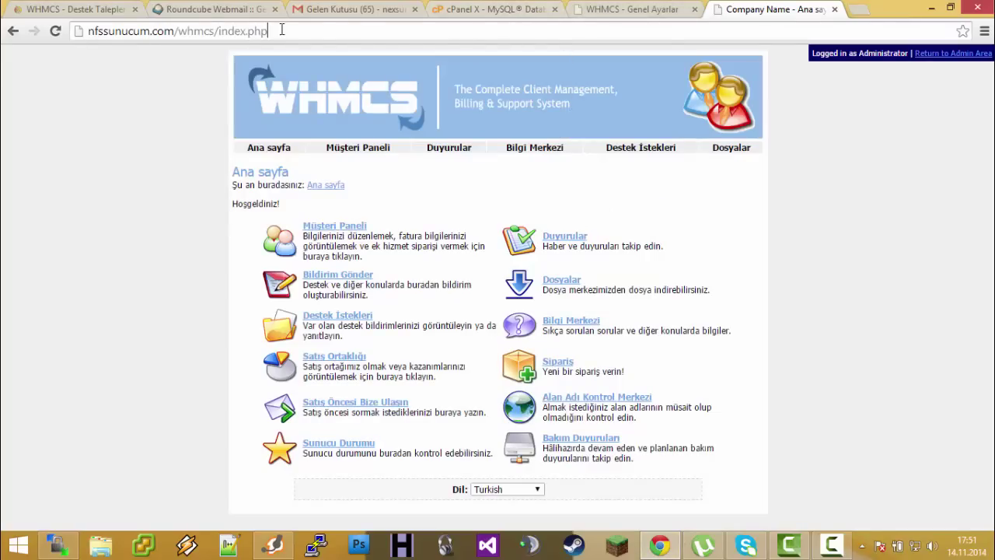
{"action": "left_click_drag", "start_coordinate": [283, 31], "coordinate": [229, 30]}
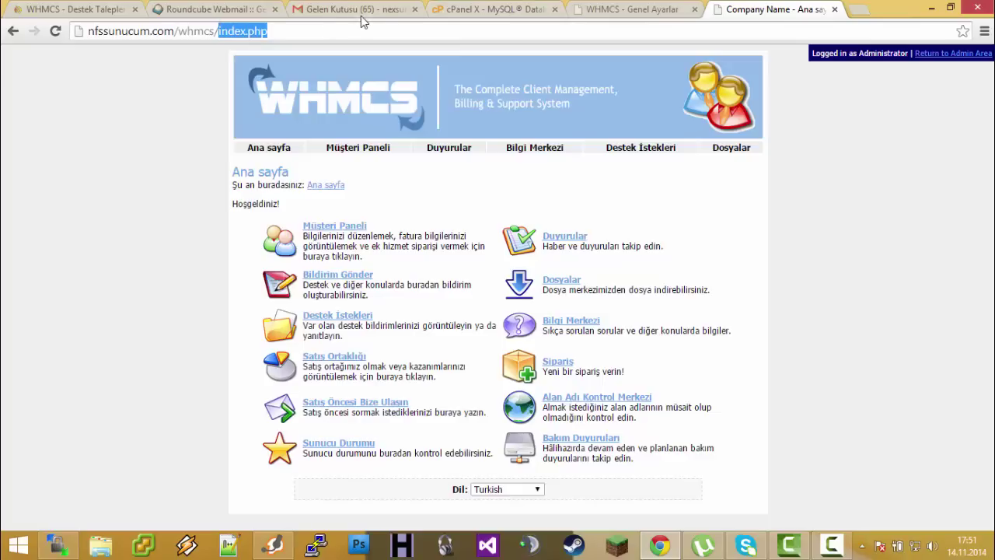
{"action": "key", "text": "BackSpace"}
{"action": "type", "text": "tepma"}
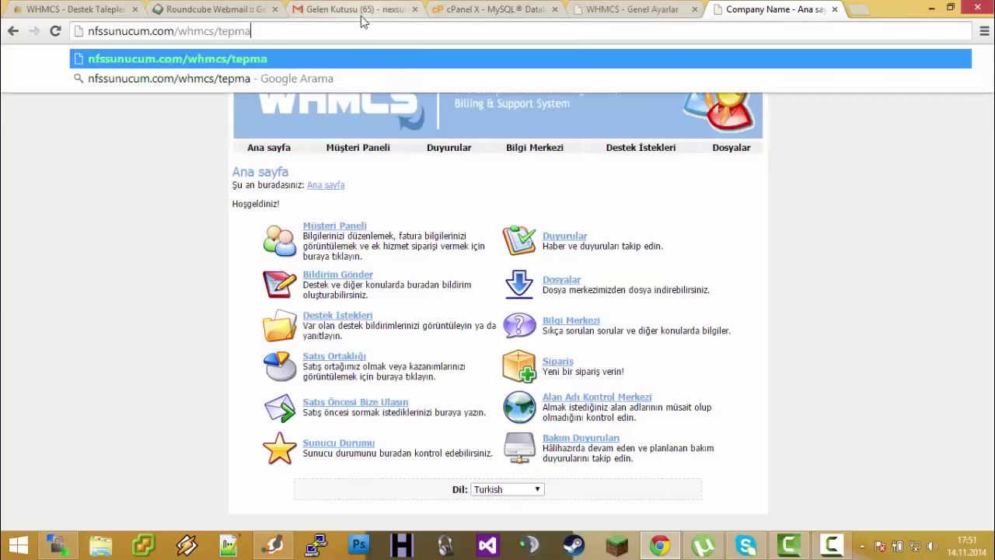
{"action": "key", "text": "BackSpace"}
{"action": "key", "text": "BackSpace"}
{"action": "key", "text": "BackSpace"}
{"action": "type", "text": "mplates"}
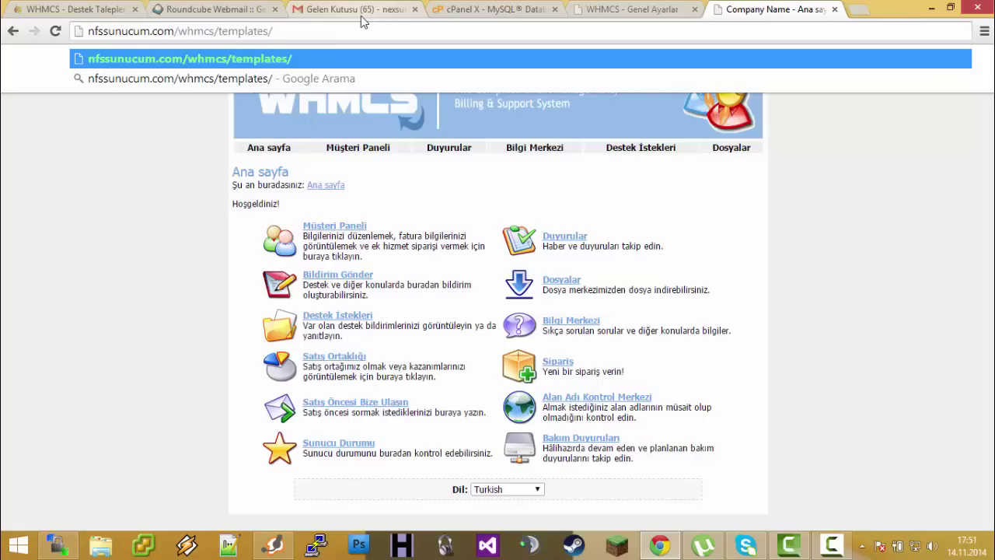
{"action": "type", "text": "/defa"}
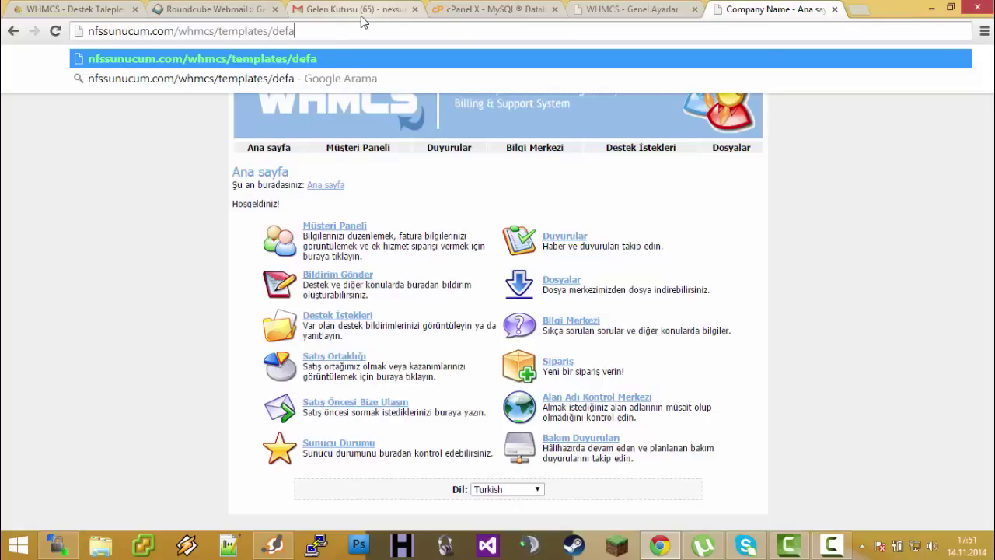
{"action": "type", "text": "ult"}
{"action": "key", "text": "Return"}
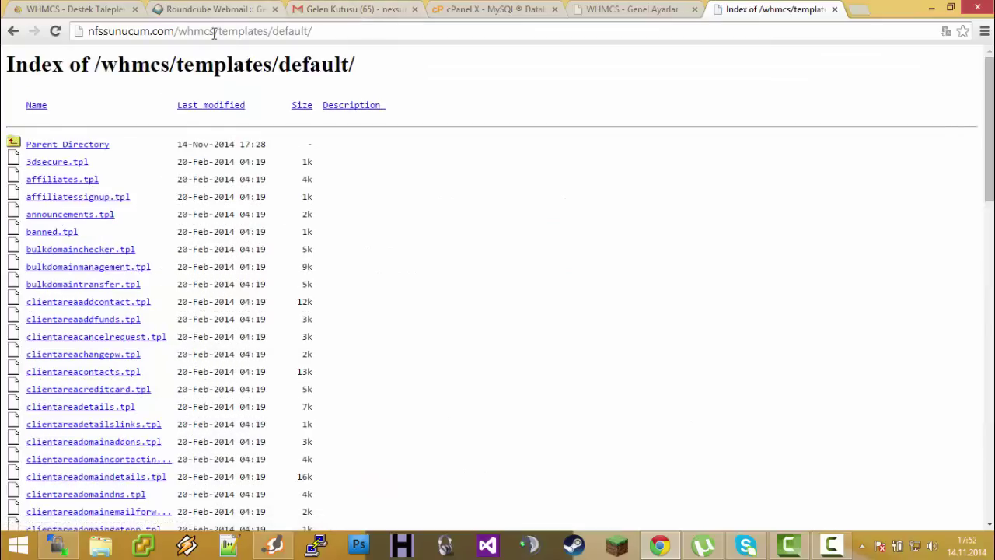
Inspect the templates/default path and scroll through the listed template files
{"action": "left_click", "coordinate": [186, 33]}
{"action": "left_click", "coordinate": [238, 31]}
{"action": "left_click_drag", "start_coordinate": [254, 31], "coordinate": [308, 29]}
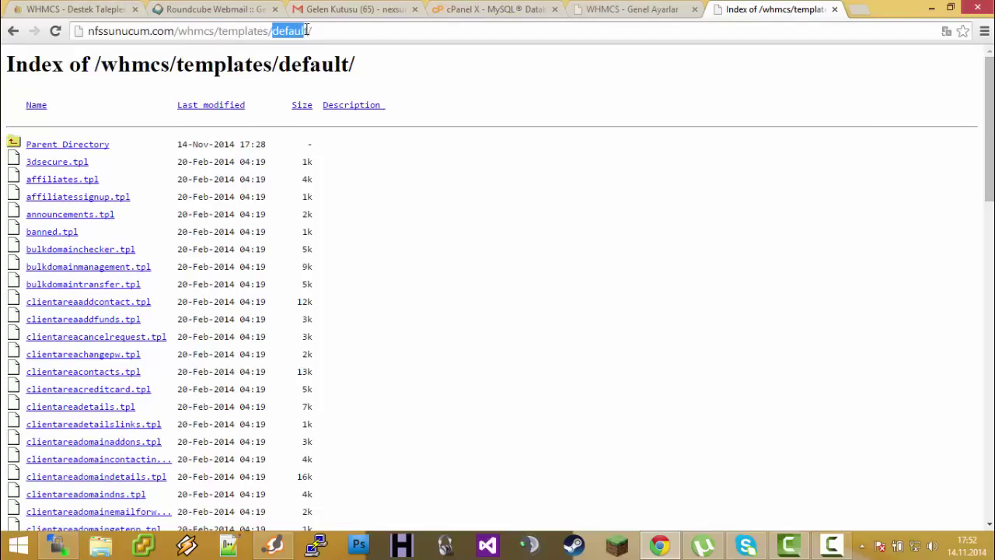
{"action": "scroll", "coordinate": [178, 229], "scroll_direction": "down", "scroll_amount": 15}
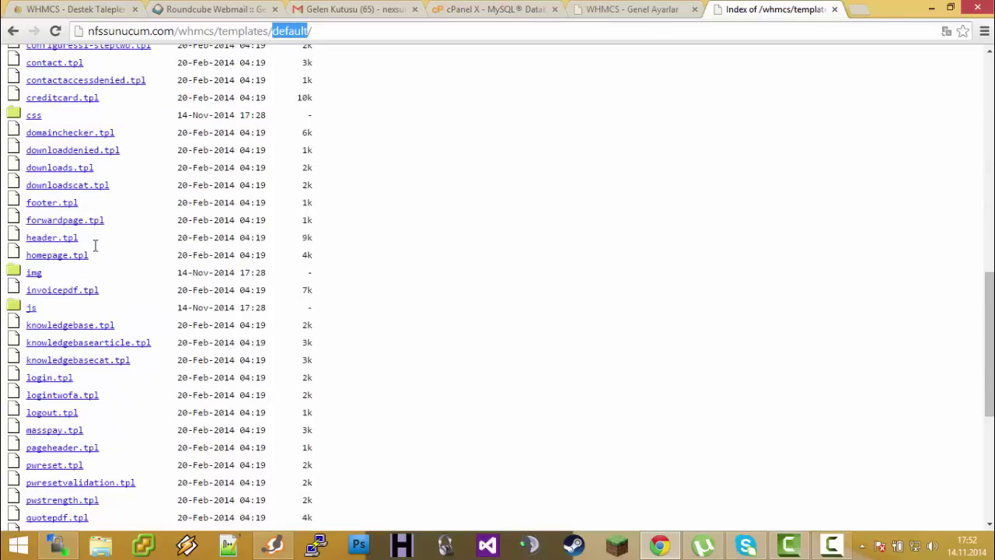
{"action": "scroll", "coordinate": [81, 450], "scroll_direction": "up", "scroll_amount": 15}
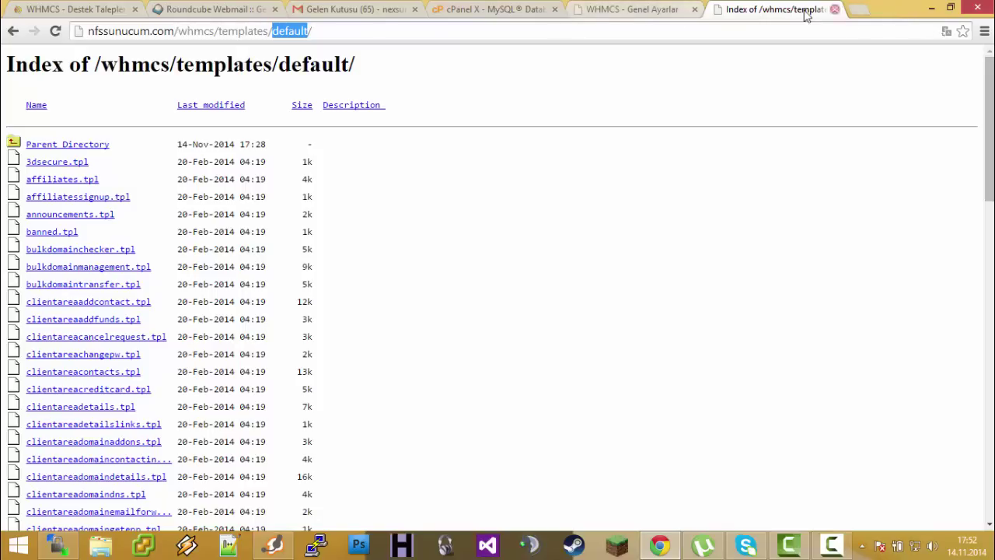
{"action": "left_click_drag", "start_coordinate": [331, 30], "coordinate": [178, 44]}
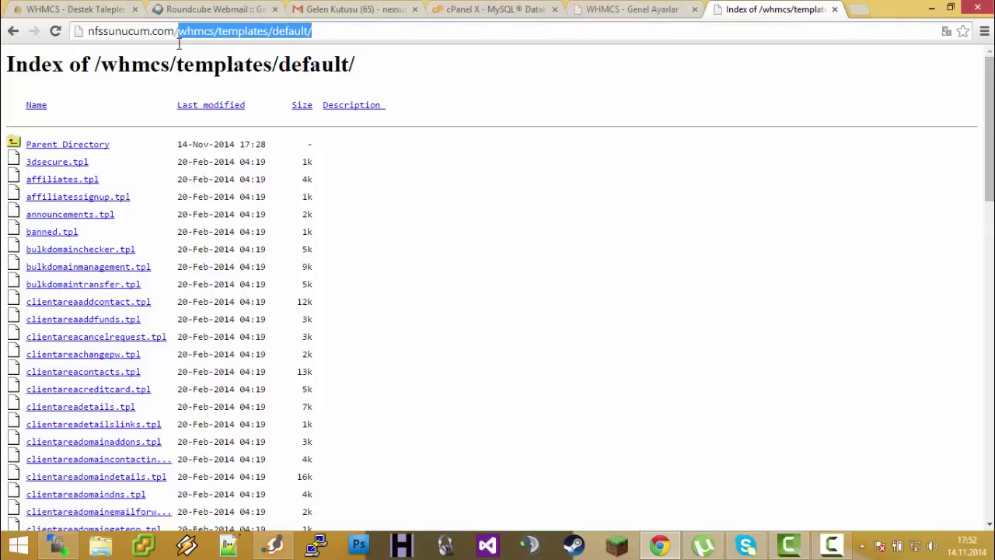
Load the nfssunucum.com root page in Chrome
{"action": "key", "text": "BackSpace"}
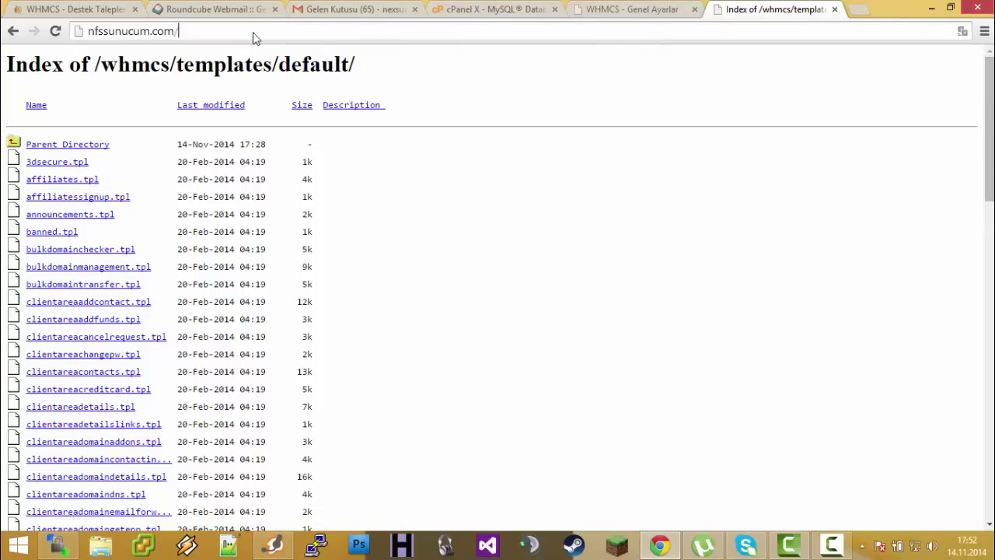
{"action": "key", "text": "Return"}
{"action": "right_click", "coordinate": [136, 241]}
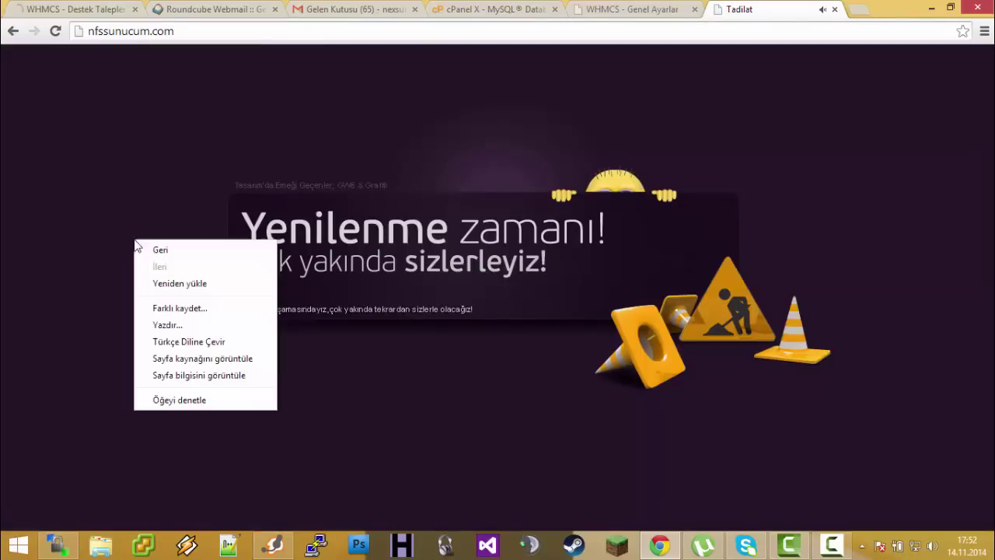
{"action": "left_click", "coordinate": [124, 221]}
In WinSCP, climb to /public_html and drag index.html onto the desktop
{"action": "left_click", "coordinate": [68, 539]}
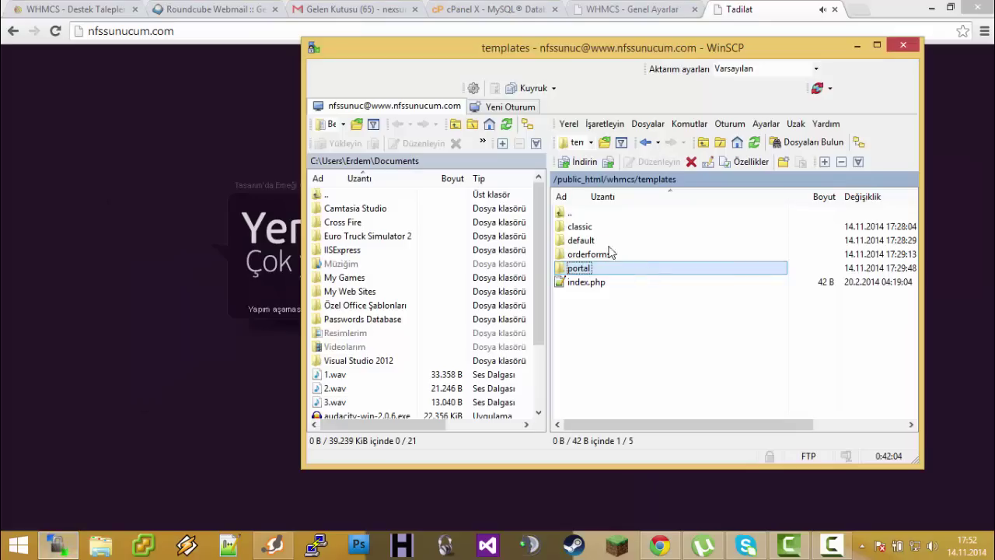
{"action": "left_click", "coordinate": [587, 283]}
{"action": "double_click", "coordinate": [584, 215]}
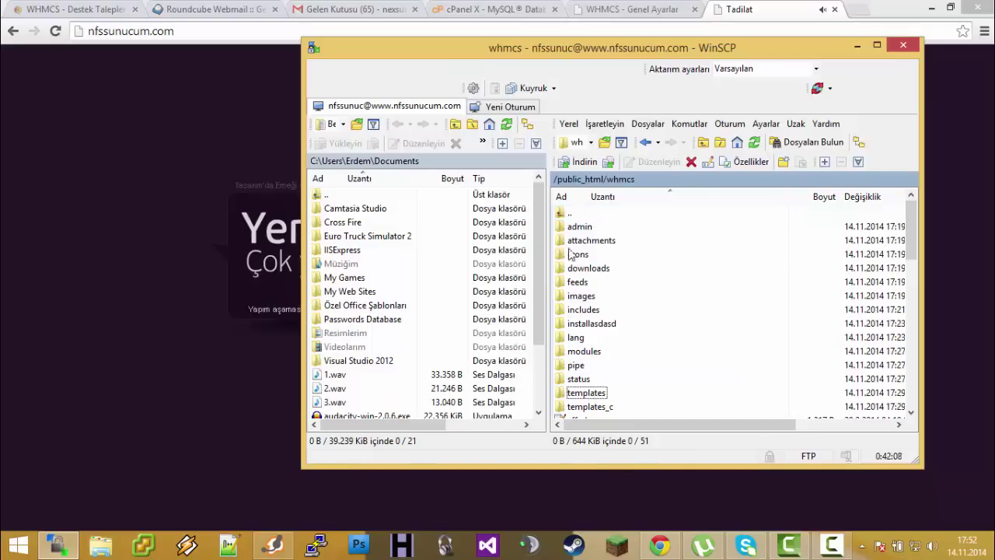
{"action": "double_click", "coordinate": [569, 213]}
{"action": "left_click", "coordinate": [587, 281]}
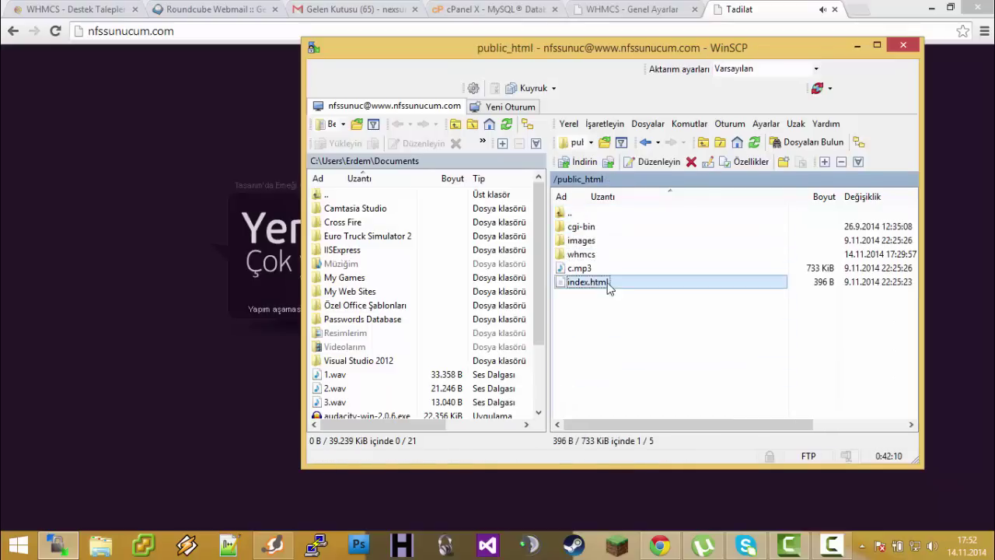
{"action": "left_click", "coordinate": [932, 7]}
{"action": "left_click_drag", "start_coordinate": [591, 284], "coordinate": [550, 290]}
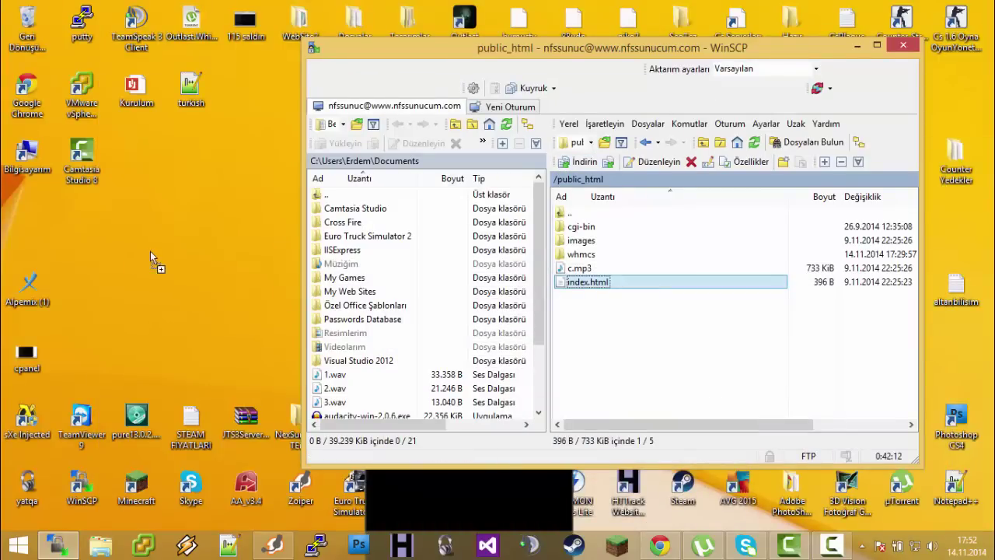
{"action": "left_click_drag", "start_coordinate": [87, 231], "coordinate": [73, 227]}
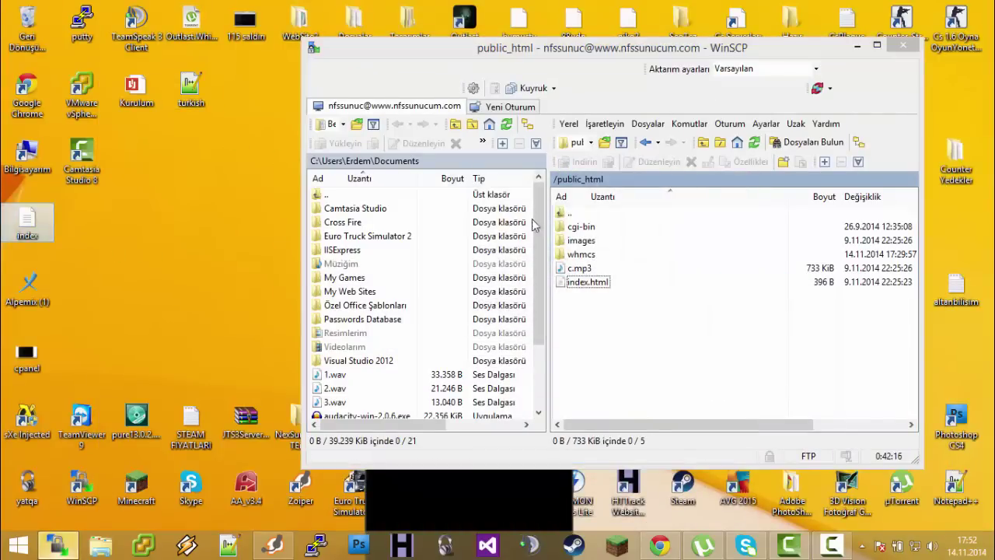
Navigate WinSCP back into /public_html/whmcs/templates/default
{"action": "double_click", "coordinate": [590, 215]}
{"action": "double_click", "coordinate": [608, 336]}
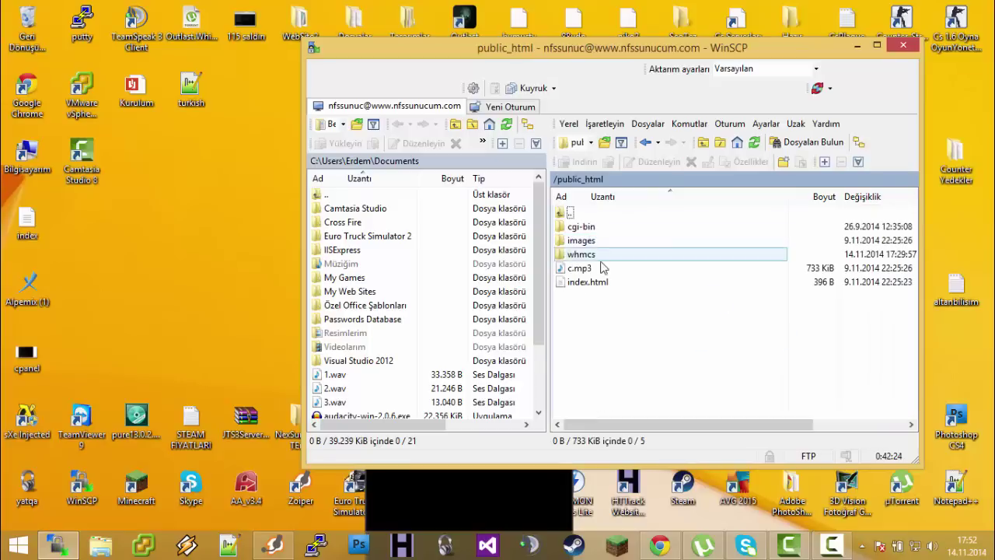
{"action": "double_click", "coordinate": [594, 254]}
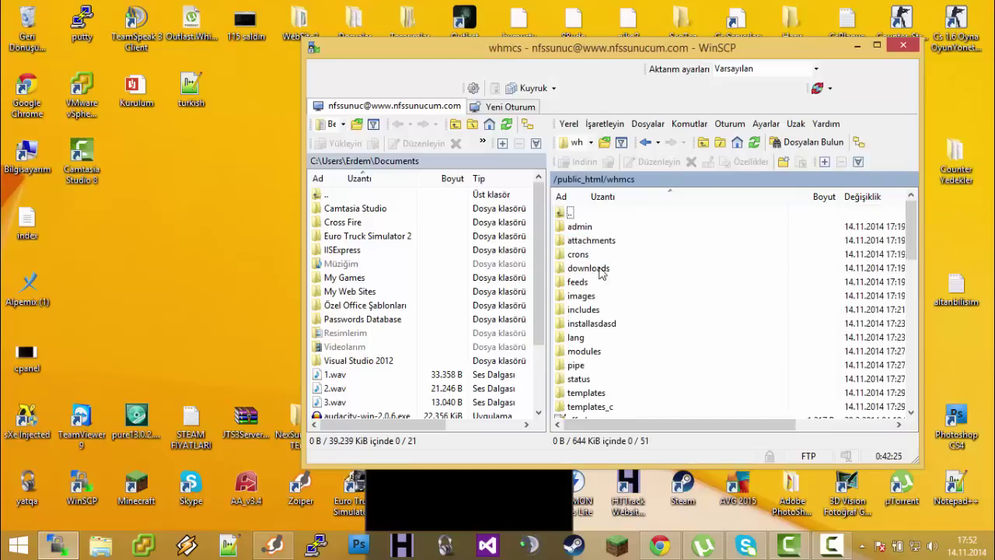
{"action": "double_click", "coordinate": [586, 393]}
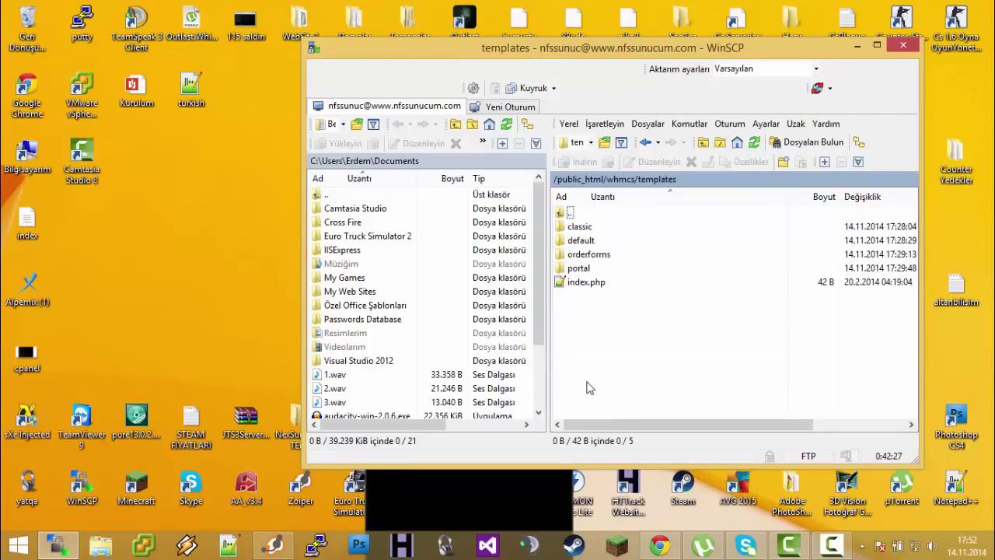
{"action": "left_click", "coordinate": [588, 243]}
{"action": "double_click", "coordinate": [588, 242]}
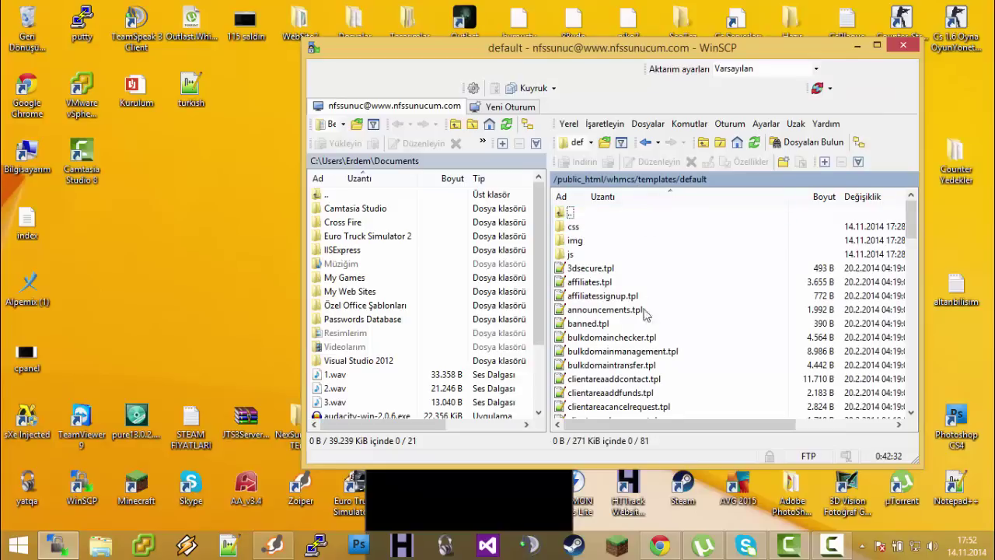
{"action": "scroll", "coordinate": [640, 186], "scroll_direction": "down", "scroll_amount": 1}
Drag the desktop index.html into the default folder and bring Chrome back
{"action": "left_click_drag", "start_coordinate": [28, 223], "coordinate": [69, 232]}
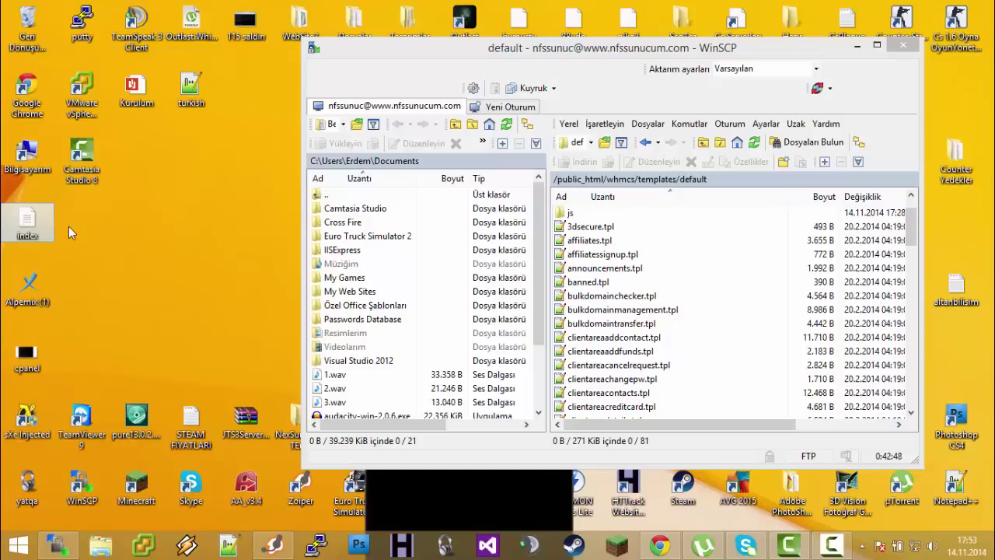
{"action": "left_click_drag", "start_coordinate": [28, 220], "coordinate": [600, 334]}
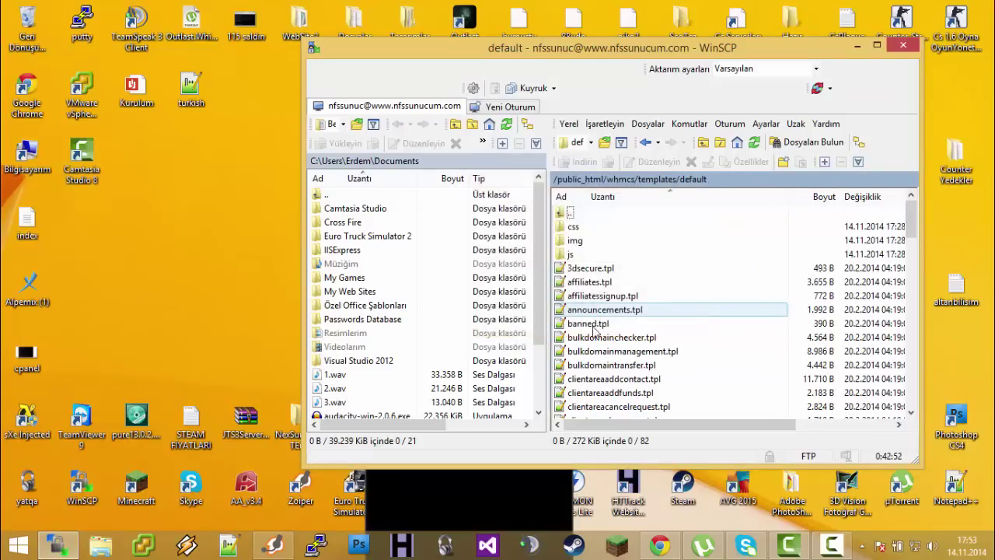
{"action": "left_click", "coordinate": [659, 544]}
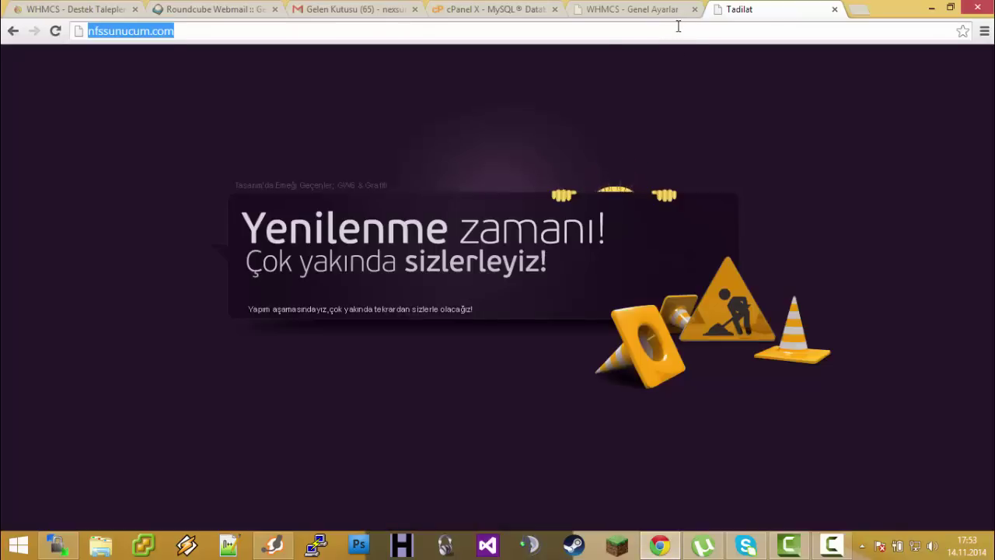
Try loading nfssunucum.com/templates/default, then go back from the 404 page
{"action": "key", "text": "End"}
{"action": "type", "text": "/tempa"}
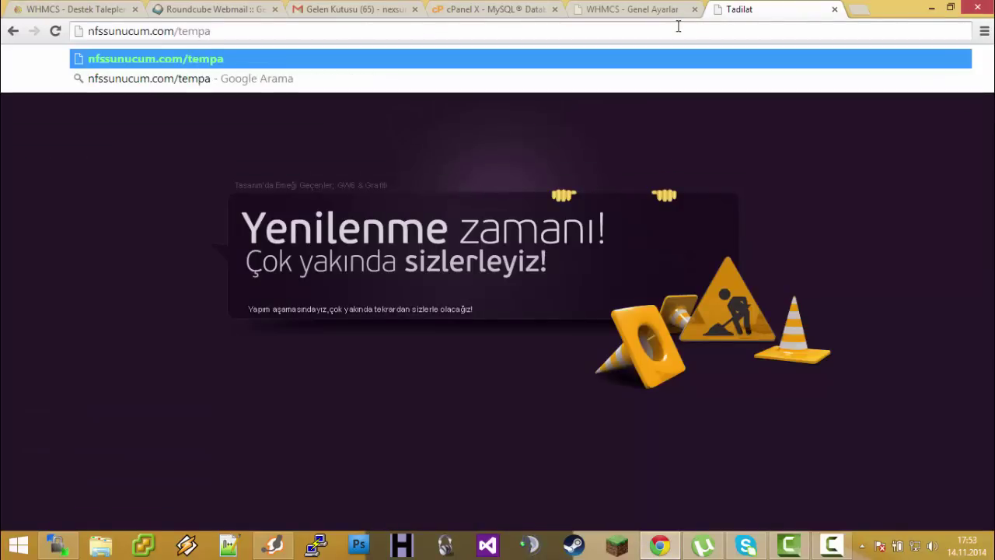
{"action": "key", "text": "BackSpace"}
{"action": "type", "text": "lates"}
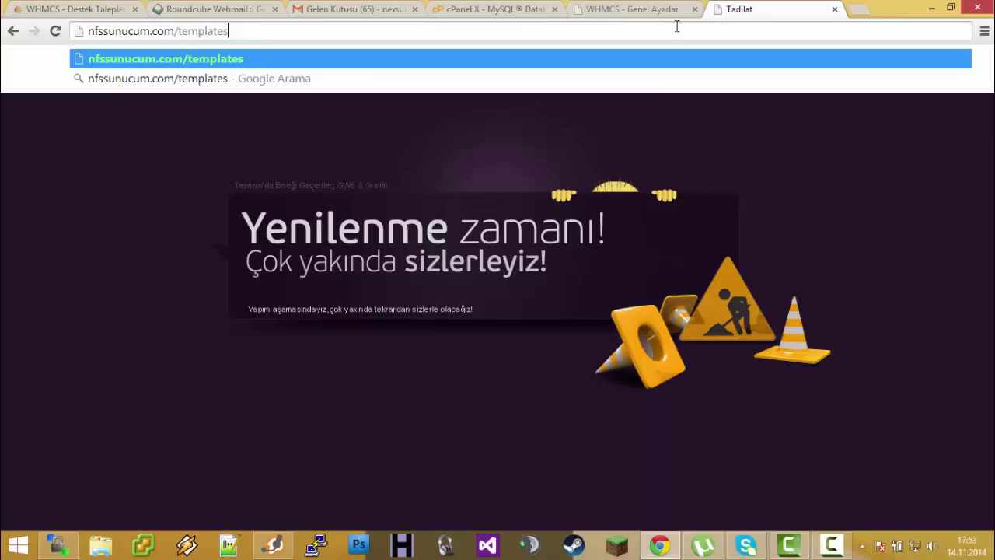
{"action": "type", "text": "/te"}
{"action": "key", "text": "BackSpace"}
{"action": "key", "text": "BackSpace"}
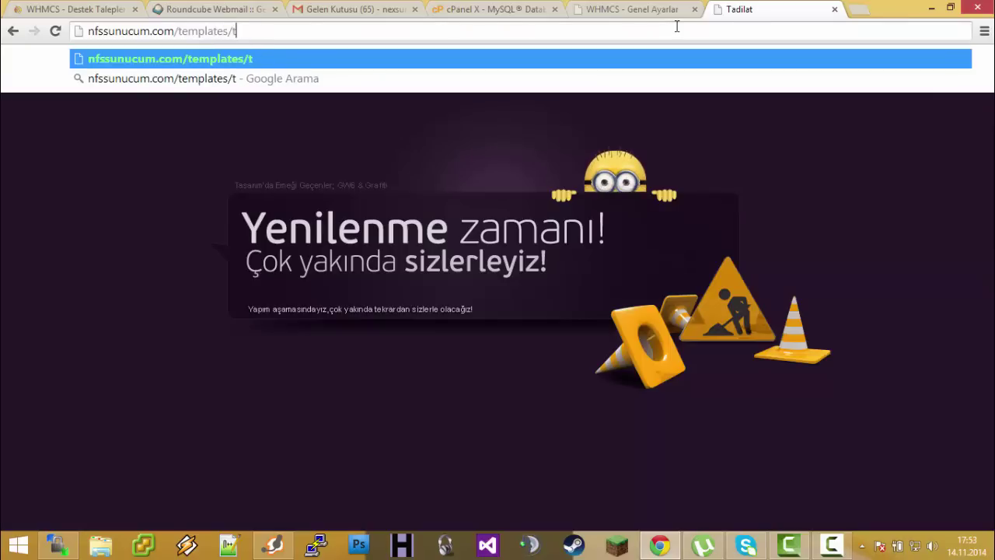
{"action": "type", "text": "default"}
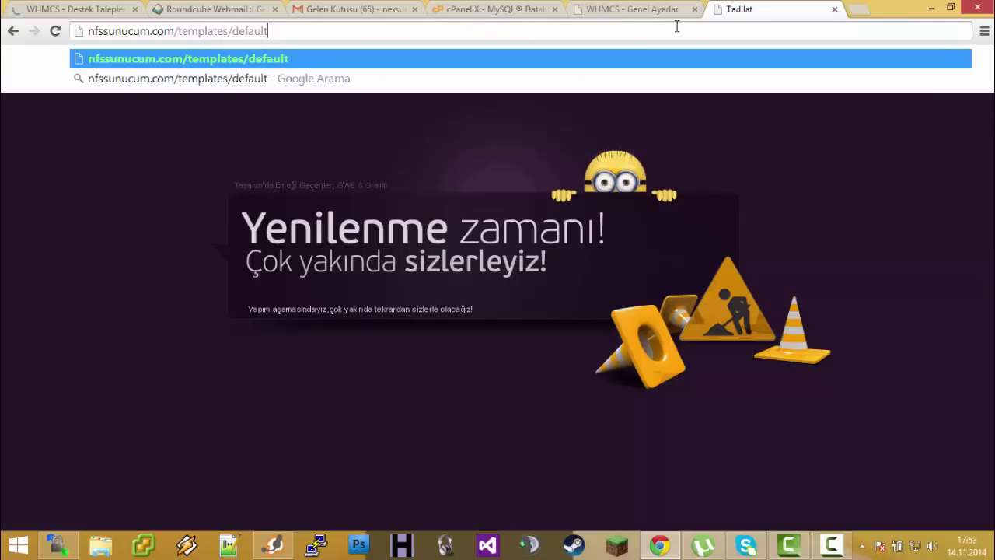
{"action": "key", "text": "Return"}
{"action": "left_click", "coordinate": [12, 32]}
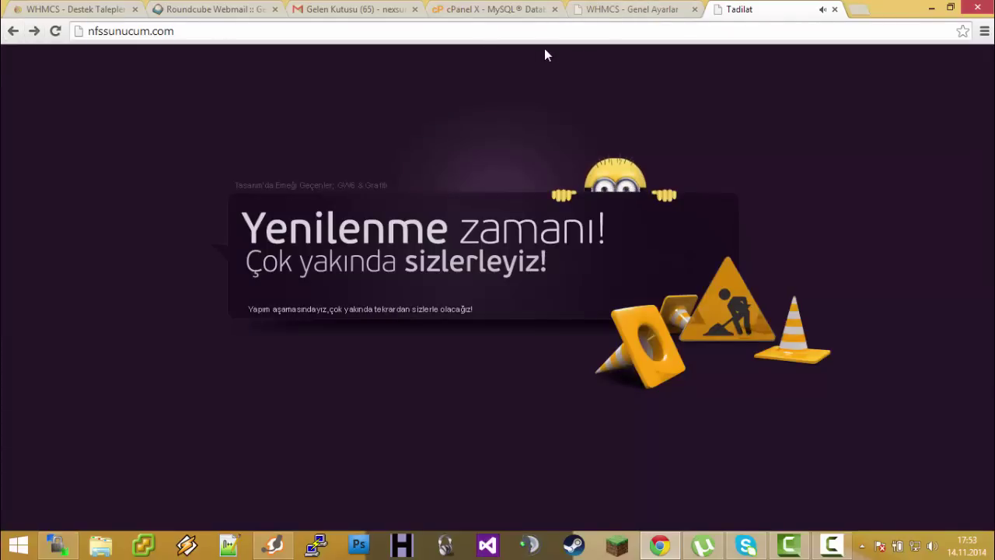
Load nfssunucum.com/whmcs/templates/default/ from the address suggestion, showing the dark placeholder page
{"action": "left_click", "coordinate": [572, 31]}
{"action": "left_click", "coordinate": [619, 34]}
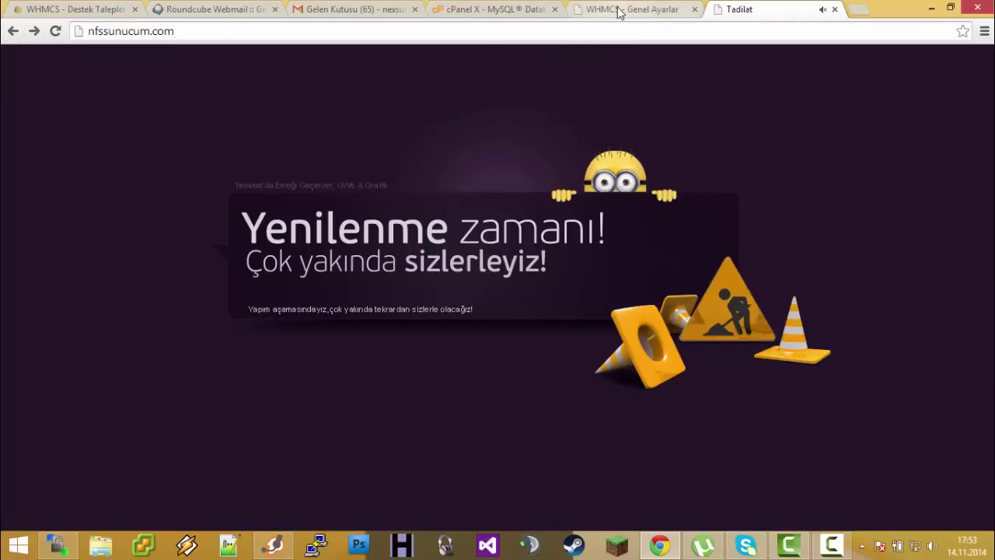
{"action": "type", "text": "/whmcs"}
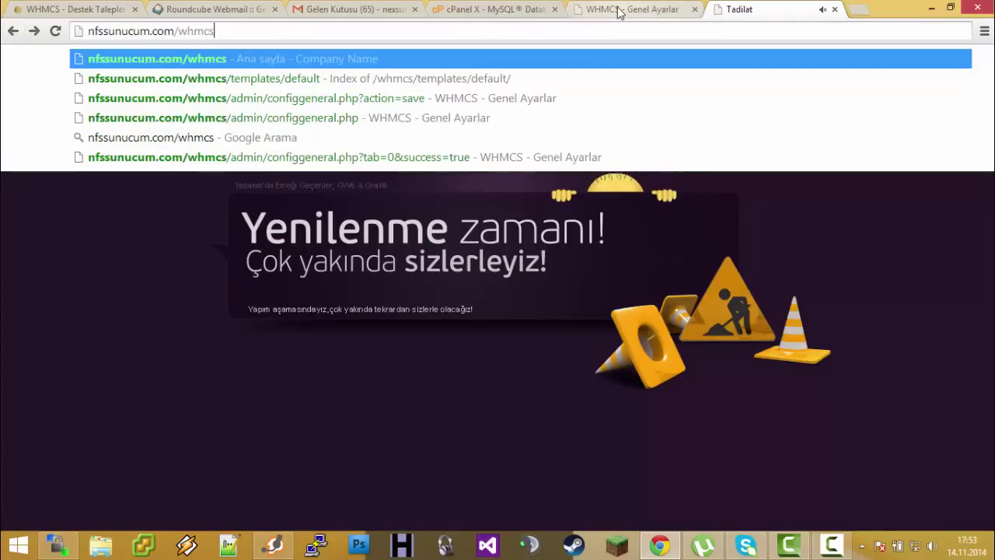
{"action": "key", "text": "Down"}
{"action": "key", "text": "Return"}
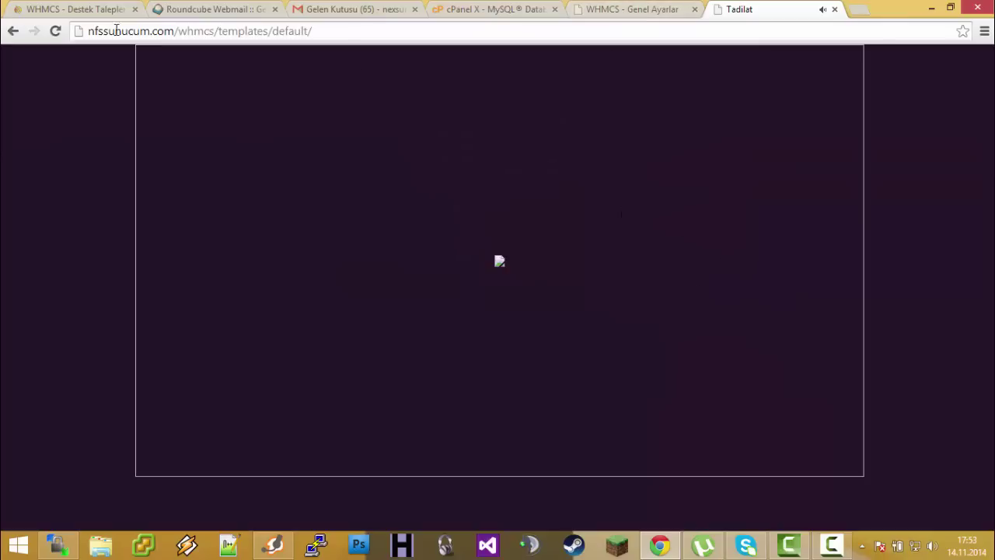
{"action": "left_click_drag", "start_coordinate": [332, 33], "coordinate": [287, 31]}
{"action": "key", "text": "Right"}
Delete the index.html placeholder from the remote templates/default folder in WinSCP
{"action": "right_click", "coordinate": [168, 213]}
{"action": "left_click", "coordinate": [11, 222]}
{"action": "left_click", "coordinate": [59, 546]}
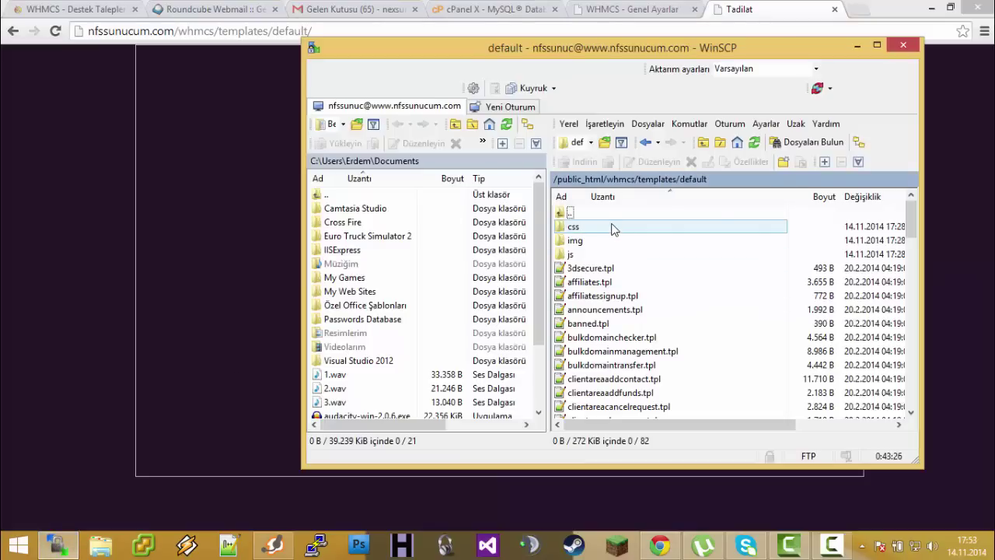
{"action": "scroll", "coordinate": [647, 350], "scroll_direction": "down", "scroll_amount": 15}
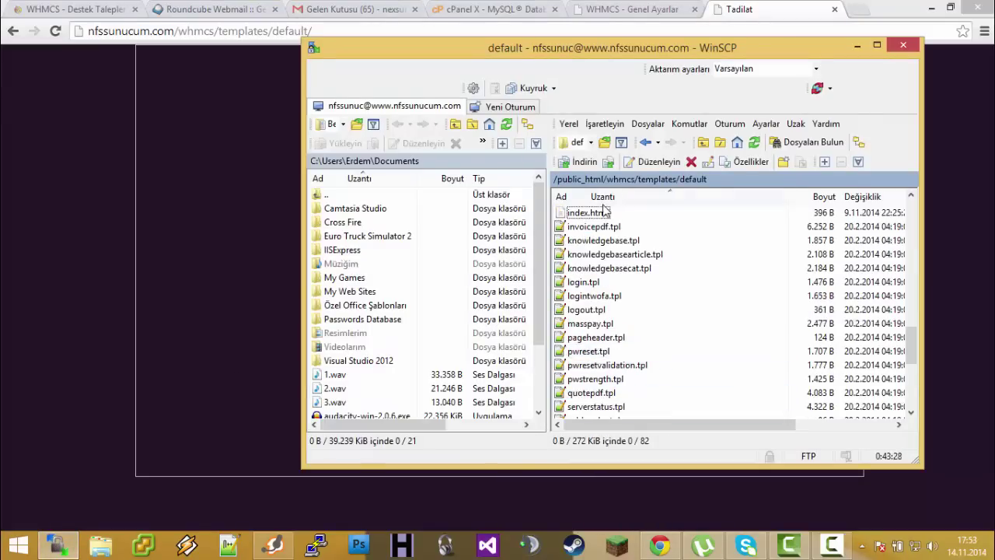
{"action": "right_click", "coordinate": [575, 214]}
{"action": "left_click", "coordinate": [643, 327]}
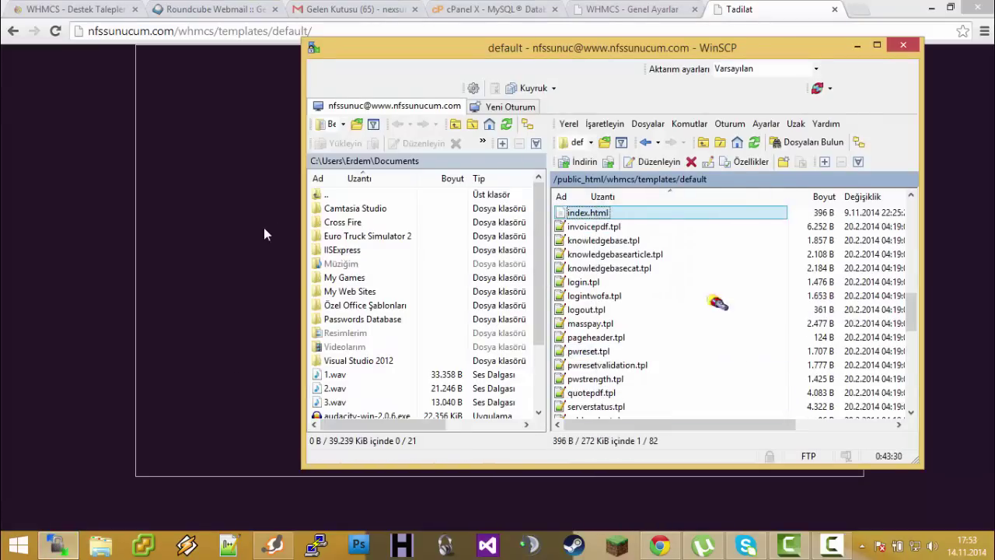
{"action": "key", "text": "Return"}
Reload the folder listing and view announcements.tpl, 3dsecure.tpl, forwardpage.tpl and the img folder
{"action": "left_click", "coordinate": [41, 238]}
{"action": "key", "text": "F5"}
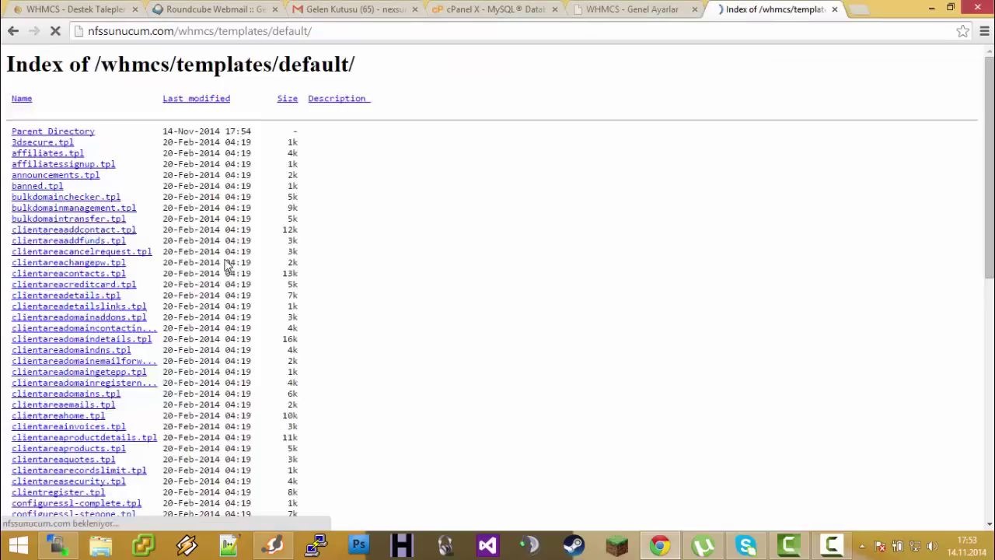
{"action": "left_click", "coordinate": [92, 215]}
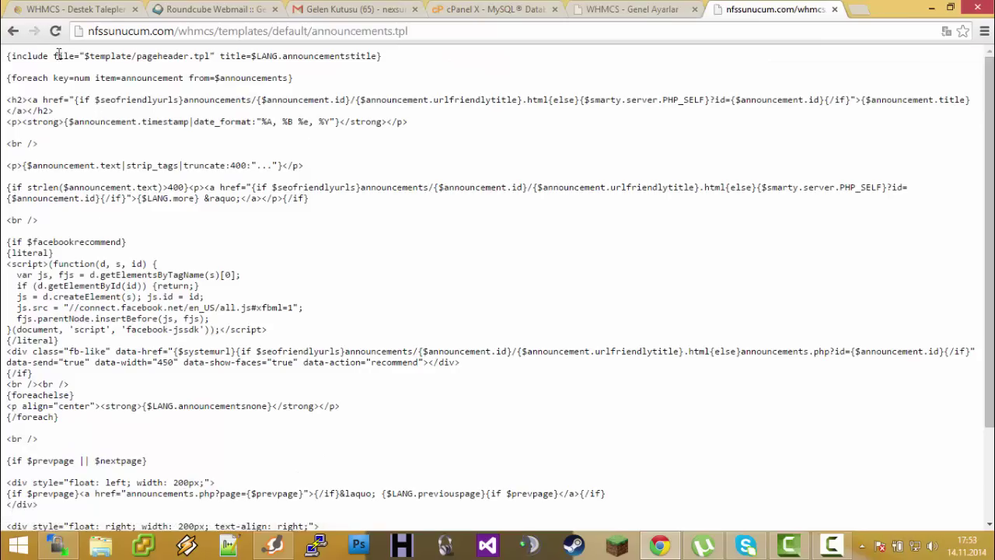
{"action": "left_click", "coordinate": [13, 32]}
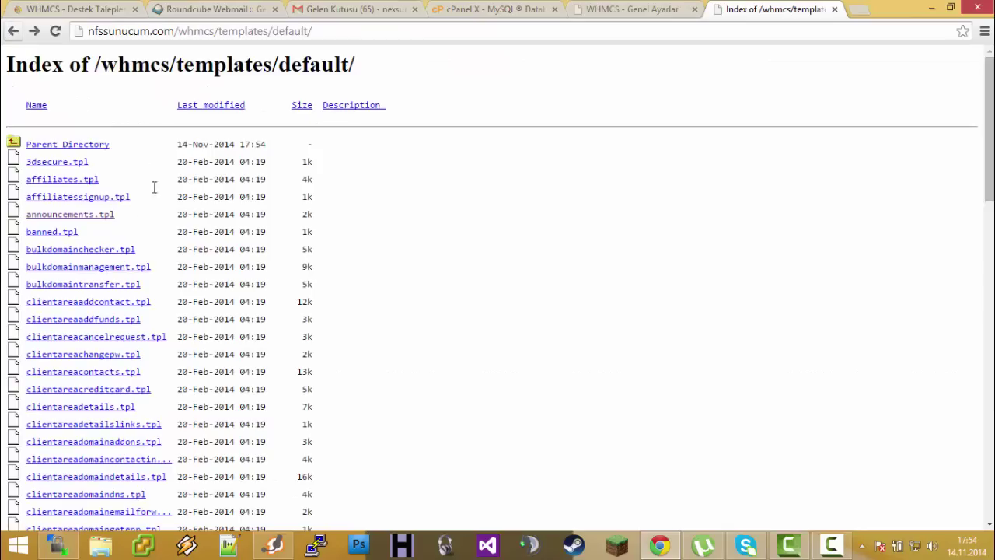
{"action": "left_click", "coordinate": [78, 164]}
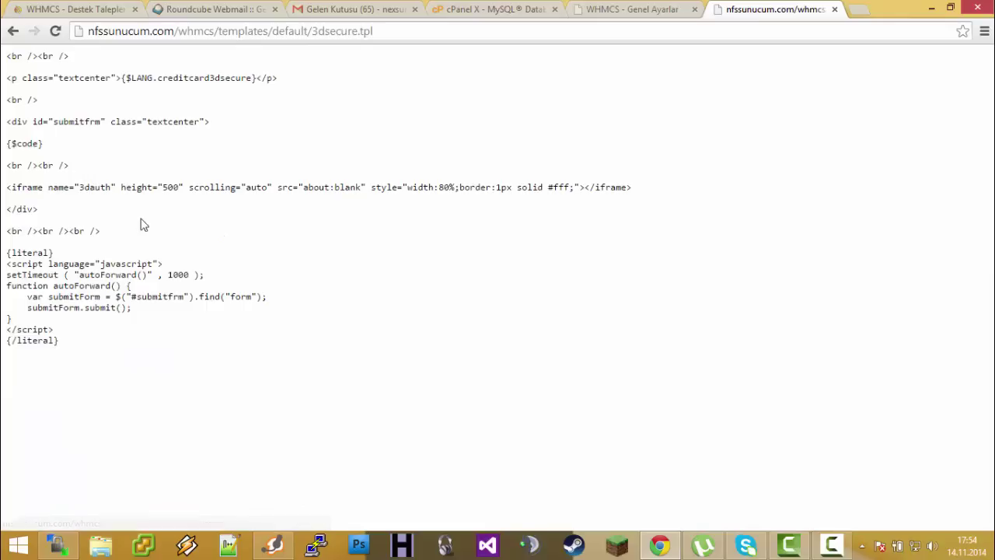
{"action": "left_click", "coordinate": [14, 31]}
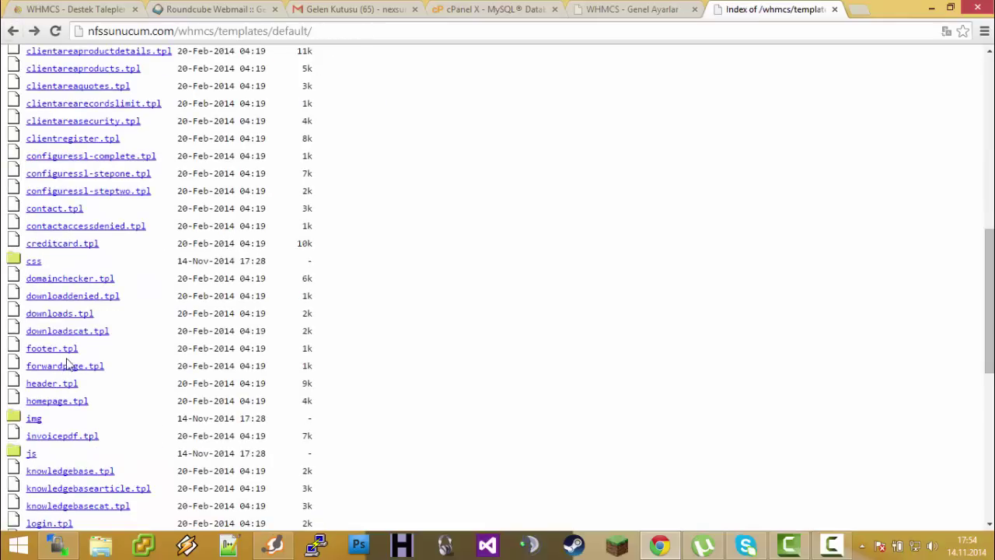
{"action": "left_click", "coordinate": [65, 366]}
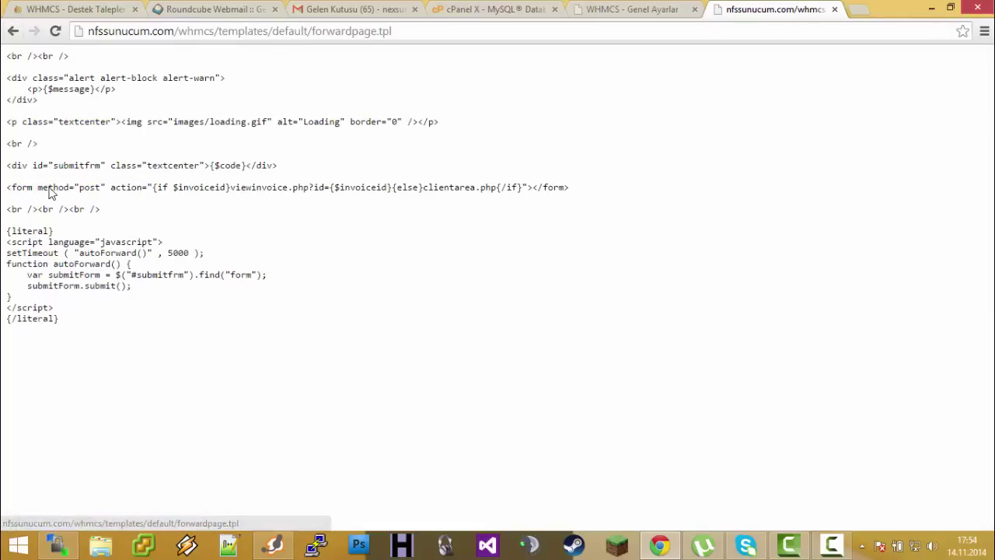
{"action": "left_click", "coordinate": [12, 31]}
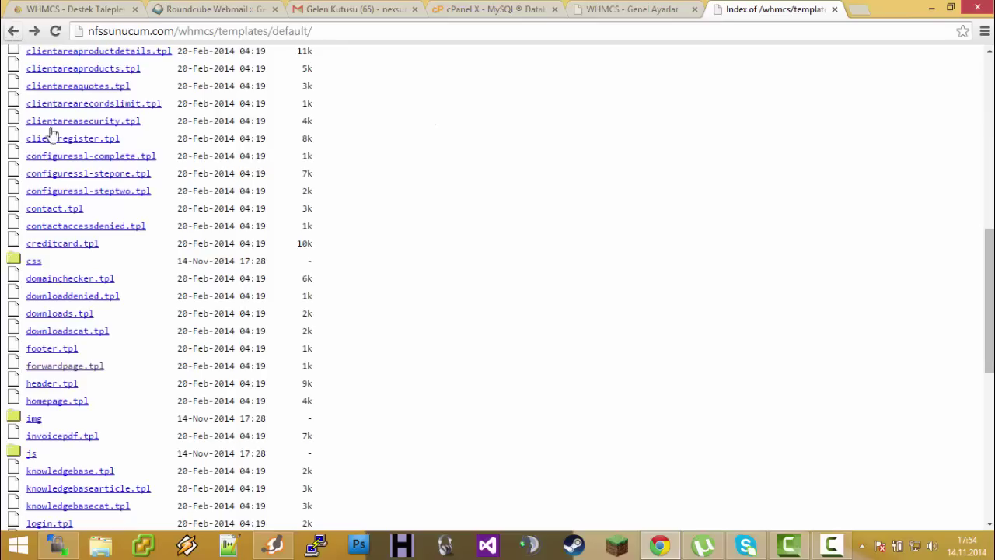
{"action": "left_click", "coordinate": [33, 420]}
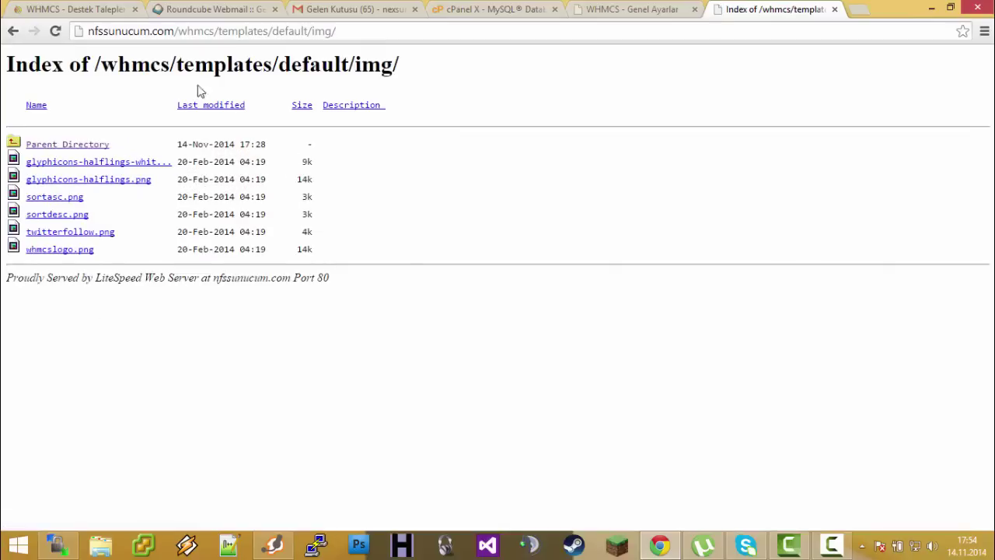
{"action": "left_click", "coordinate": [13, 31]}
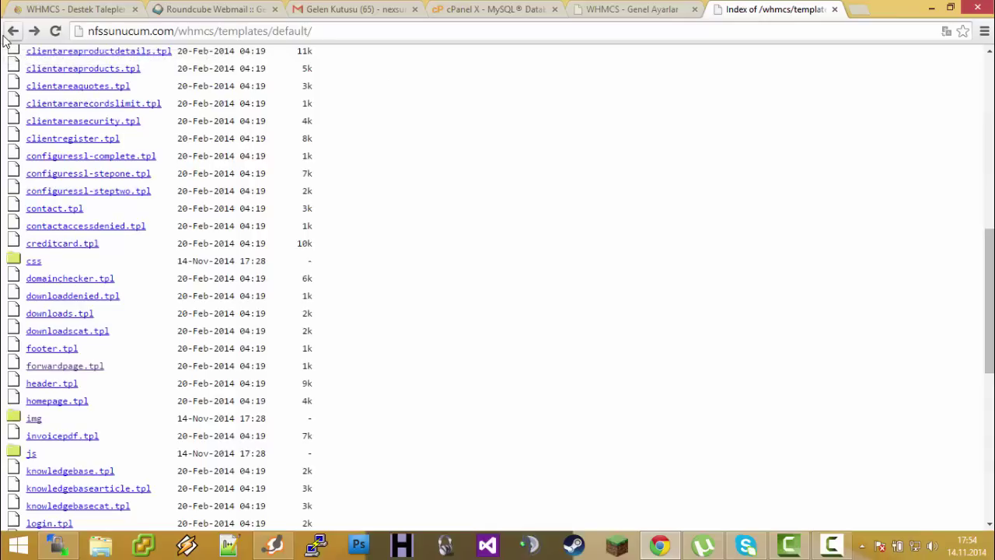